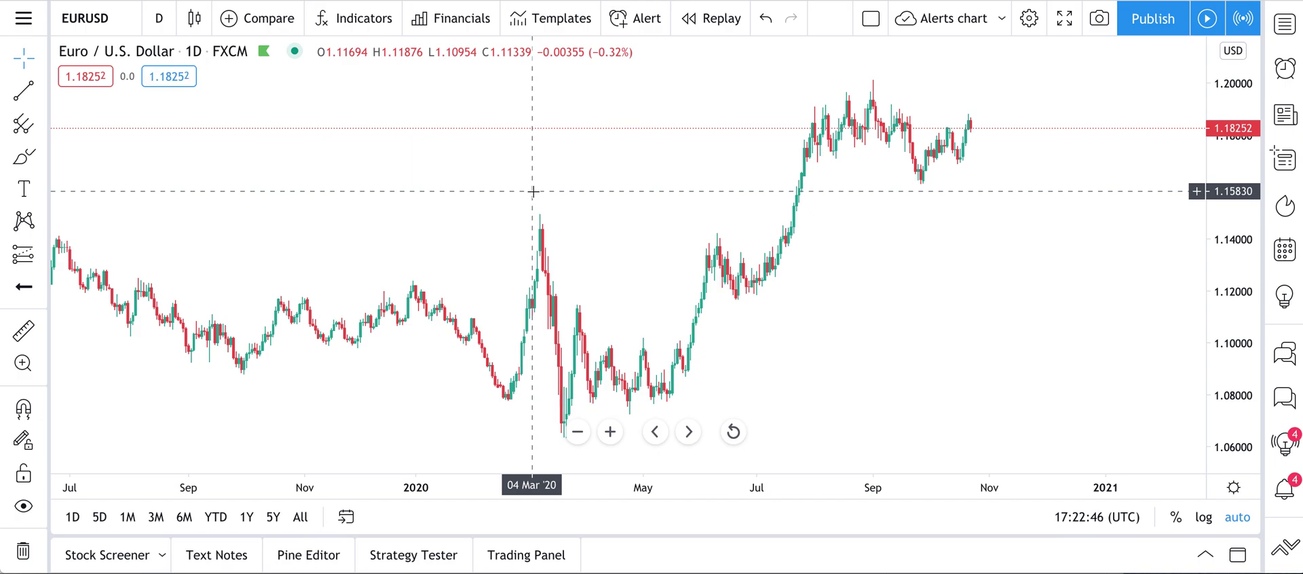
Step: Browse the Candlestick Patterns and Public Library categories of the indicators list
key("slash")
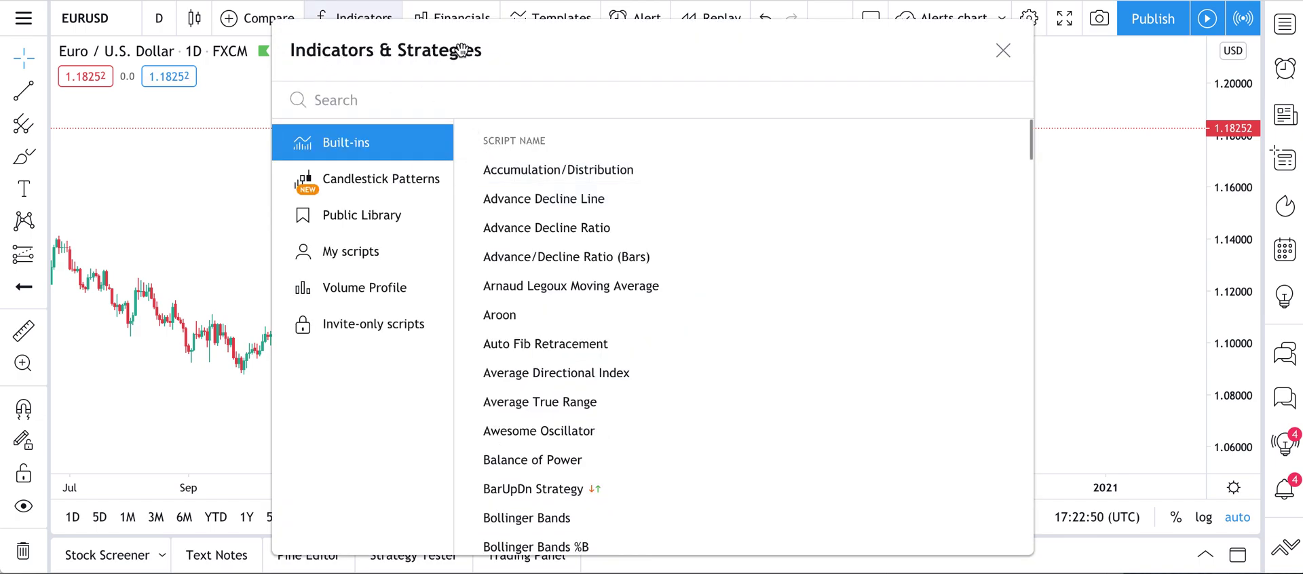
left_click(389, 177)
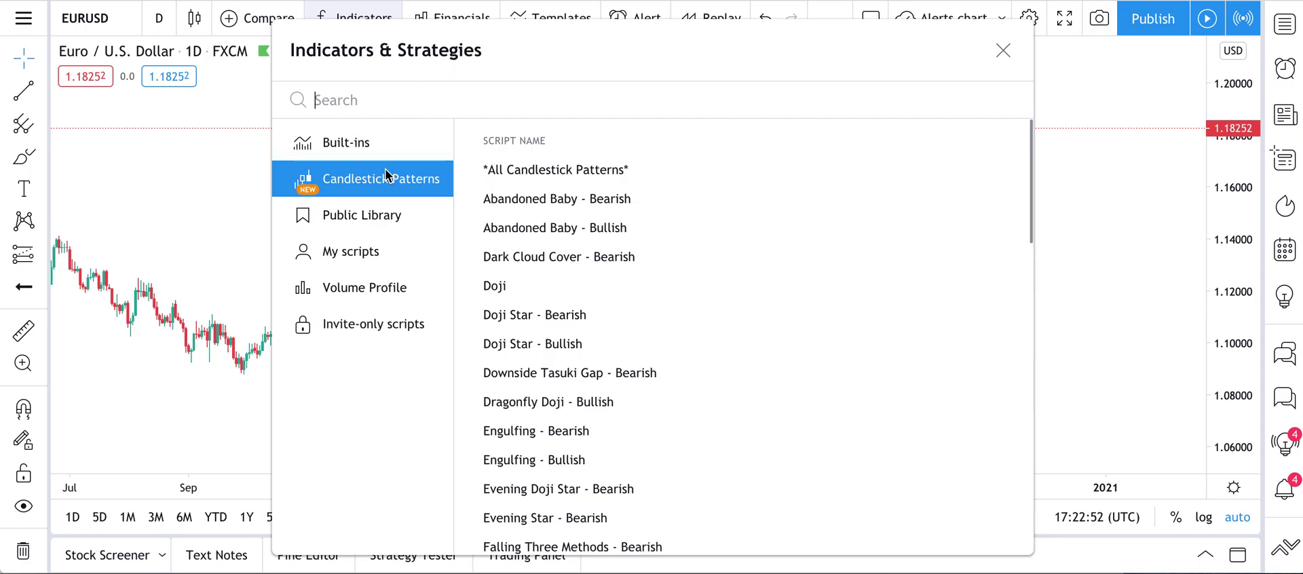
left_click(379, 212)
left_click(1004, 50)
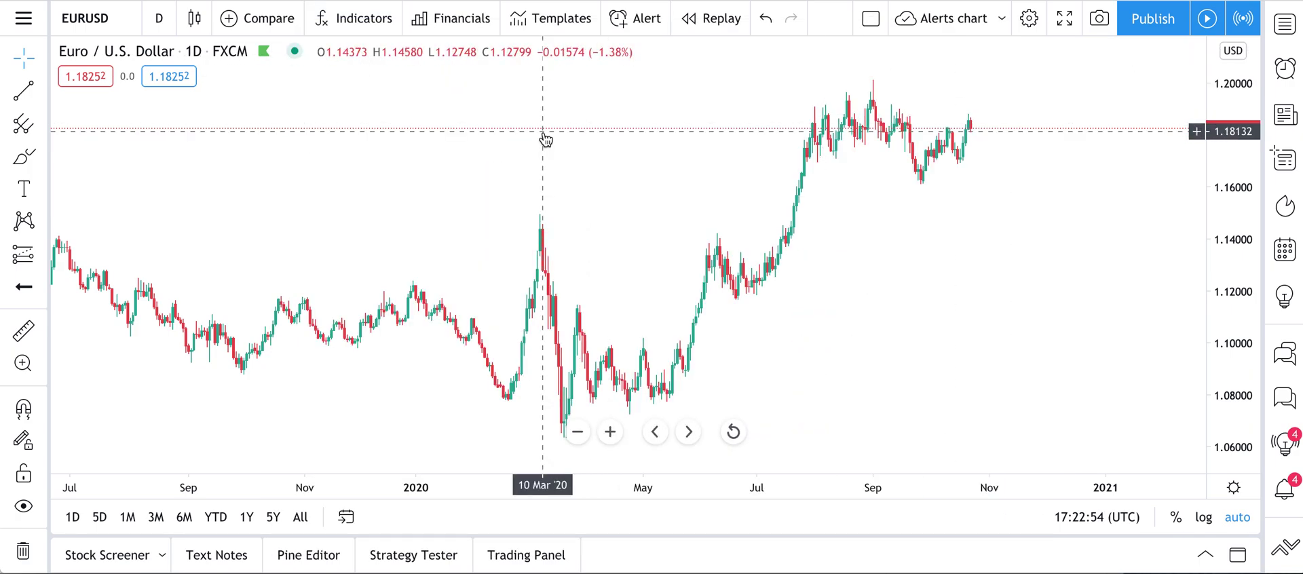
scroll(547, 139, "down", 5)
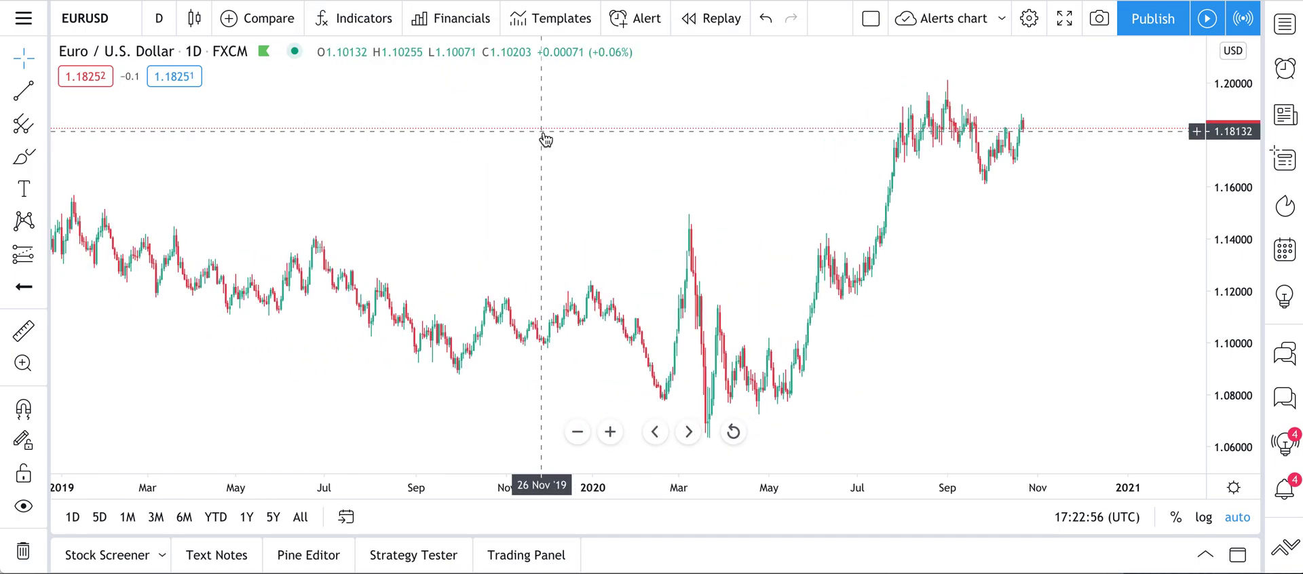
scroll(546, 139, "up", 3)
scroll(546, 139, "up", 2)
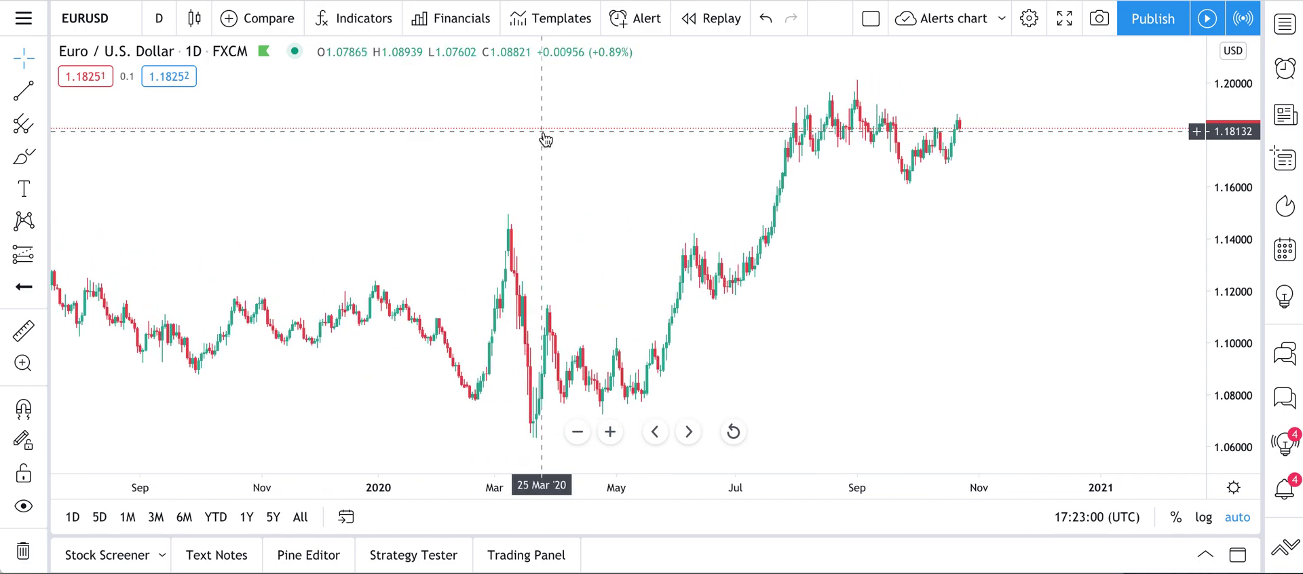
scroll(546, 139, "right", 3)
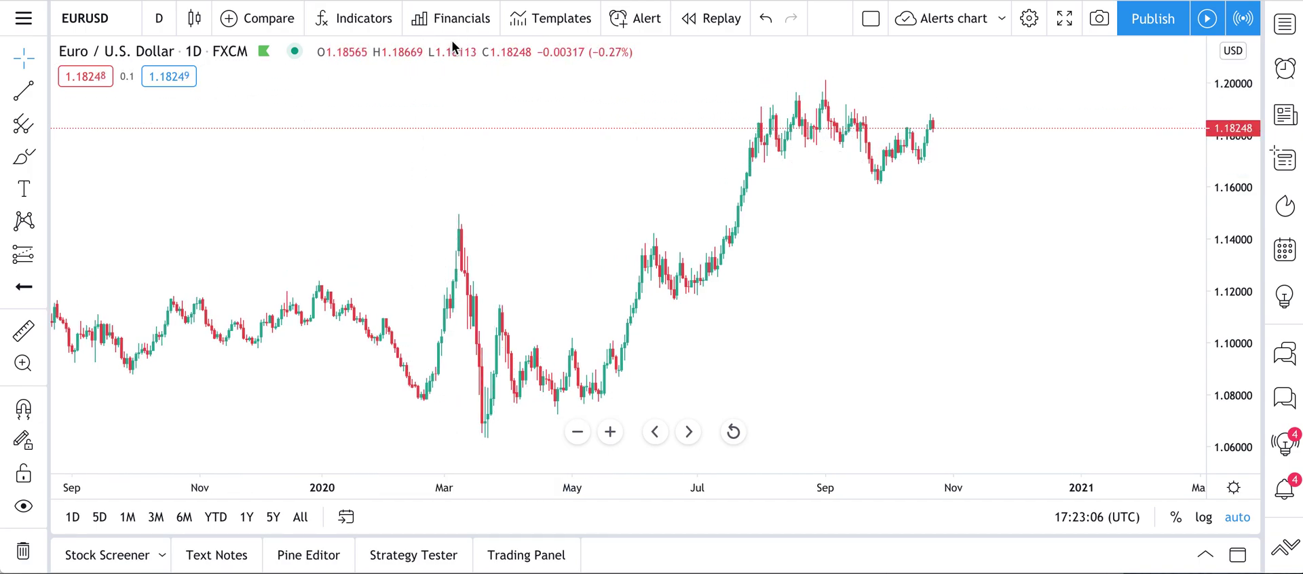
Step: Reopen the indicators list a few times and view the Built-ins category
left_click(359, 26)
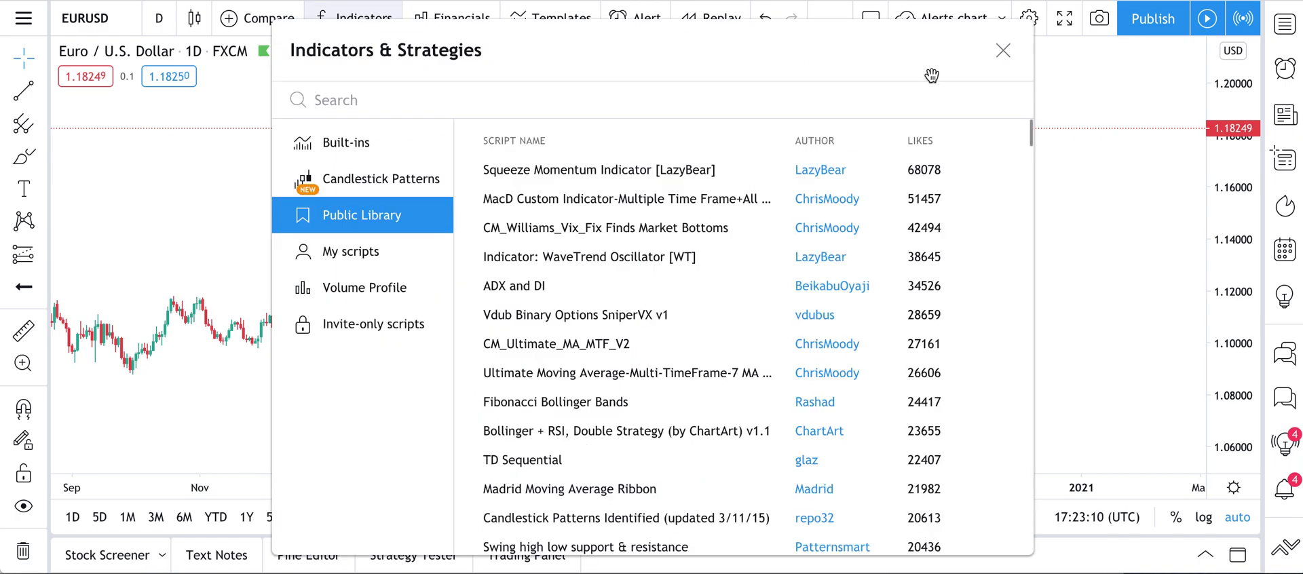
left_click(1003, 50)
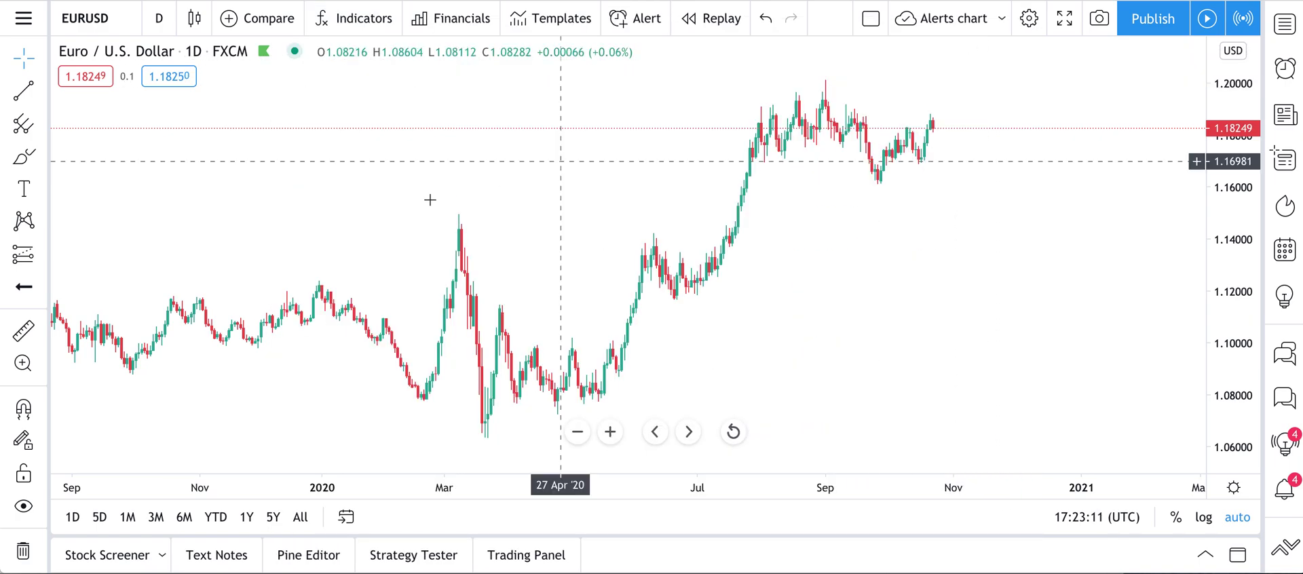
left_click(348, 20)
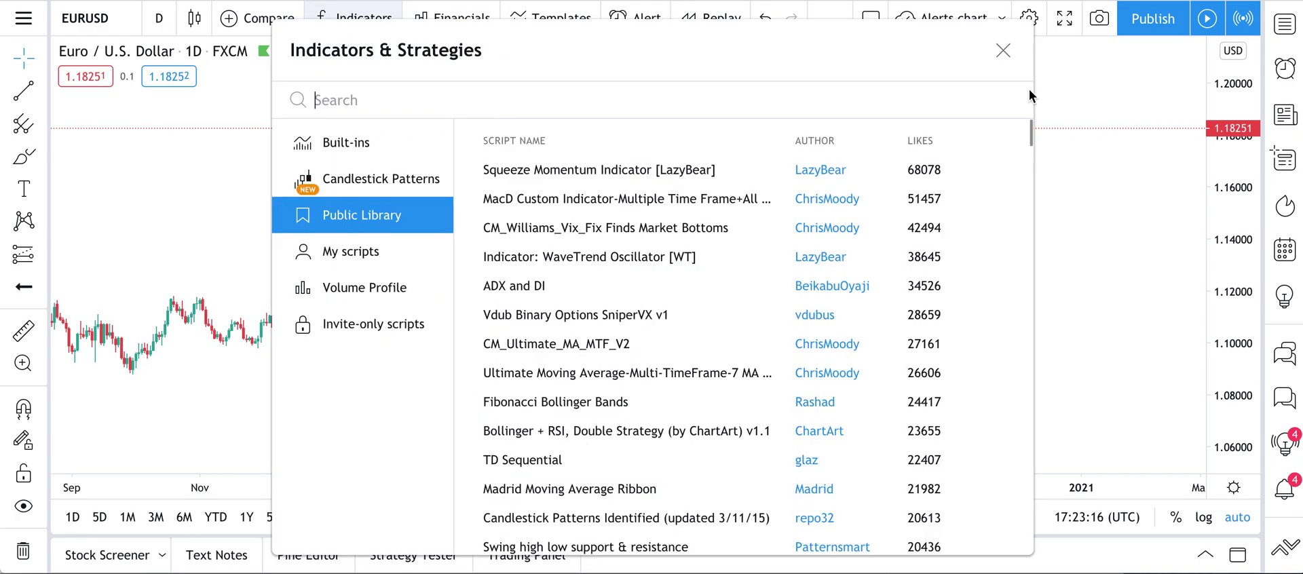
left_click(1004, 51)
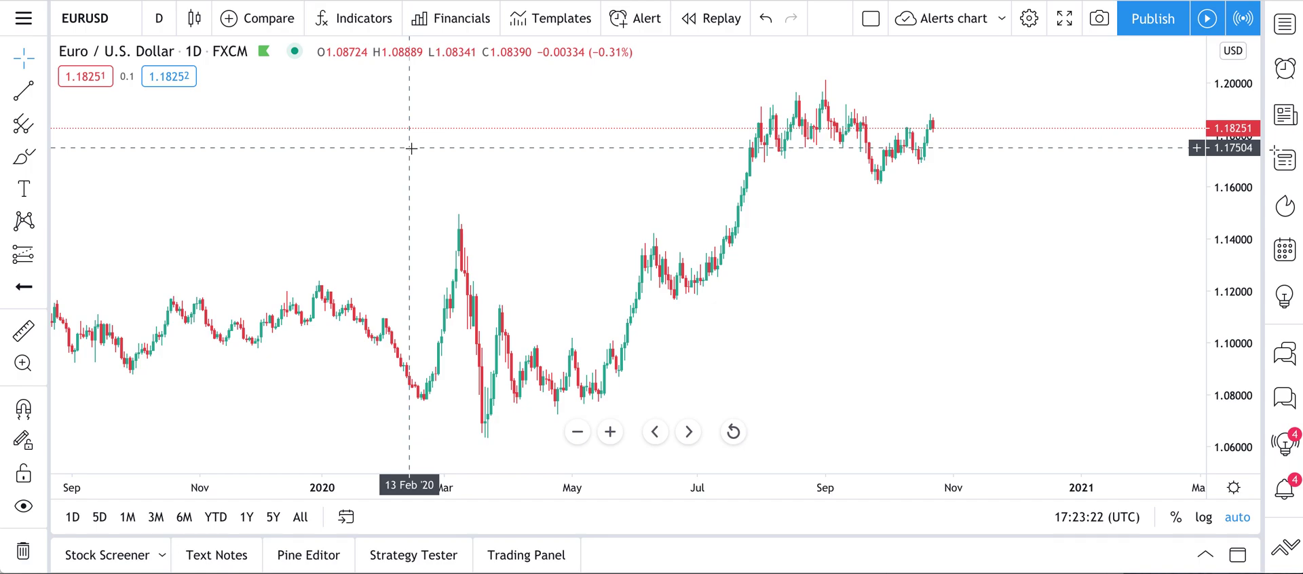
key("slash")
left_click(386, 151)
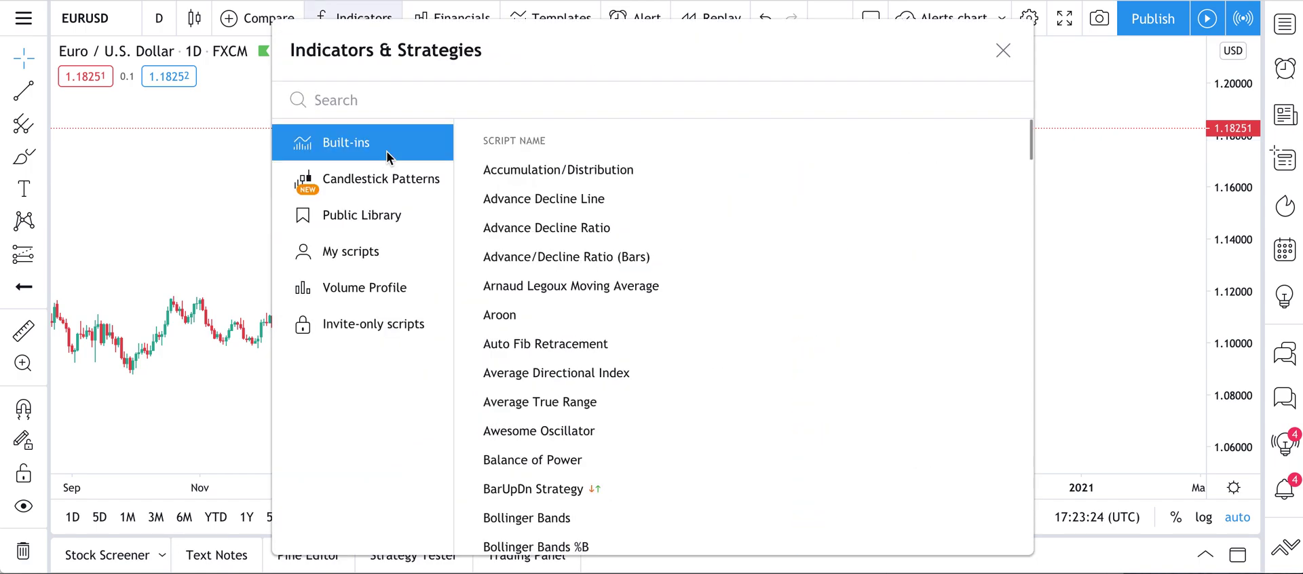
left_click(1002, 48)
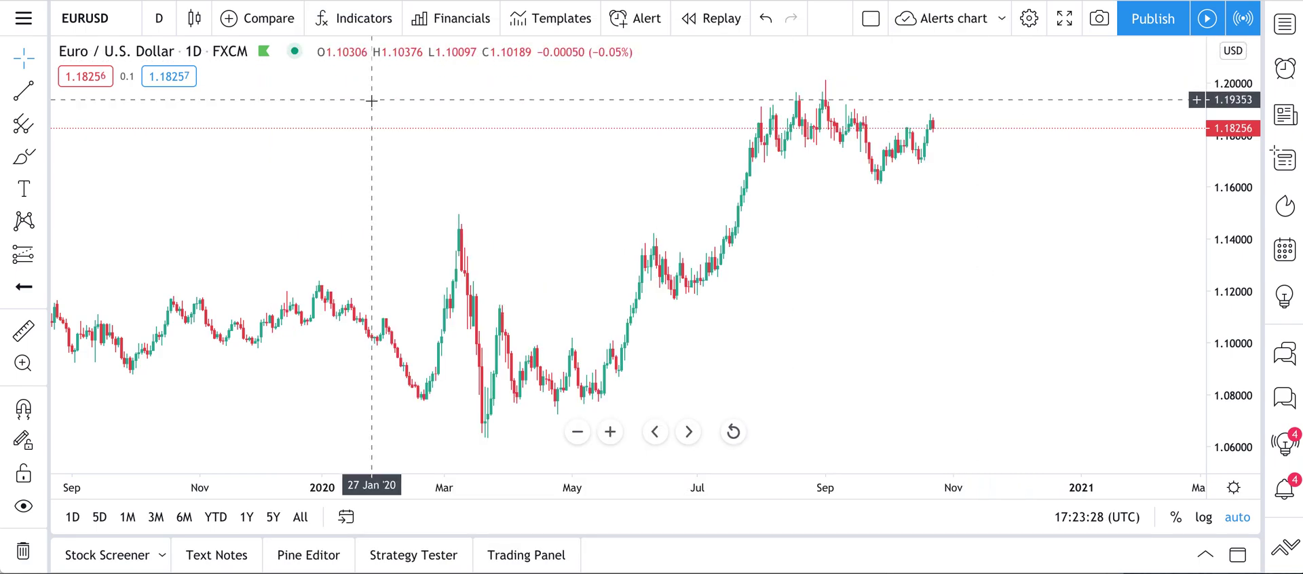
scroll(371, 101, "down", 2)
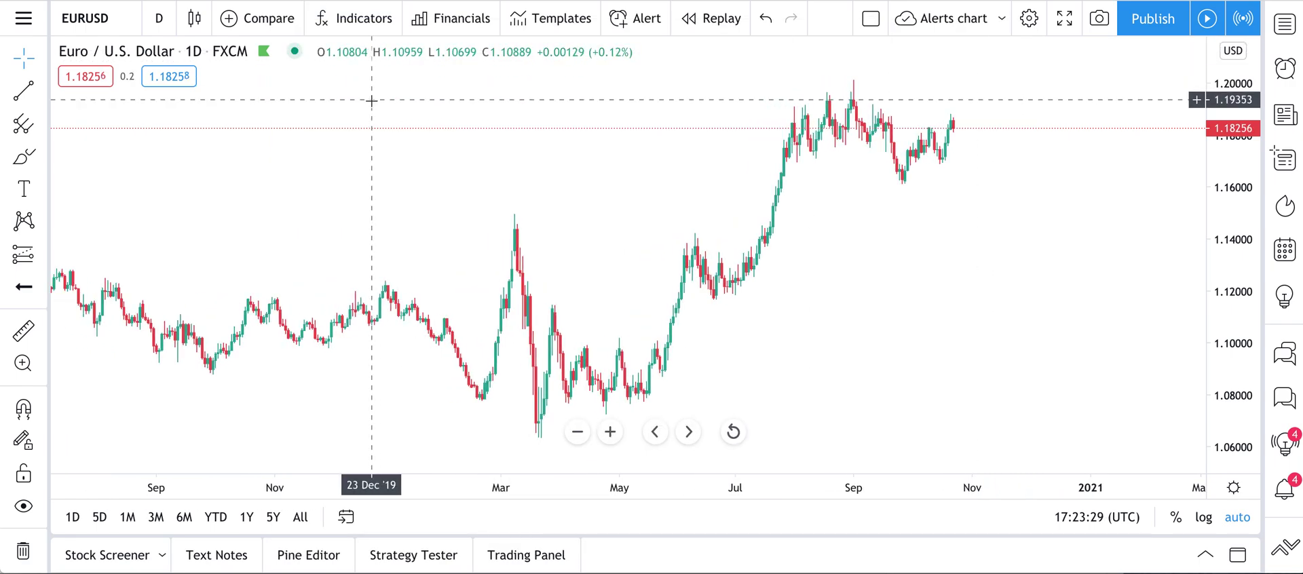
Step: Switch the chart symbol to AAPL, Apple Inc on NASDAQ
left_click(105, 25)
type("AAPL")
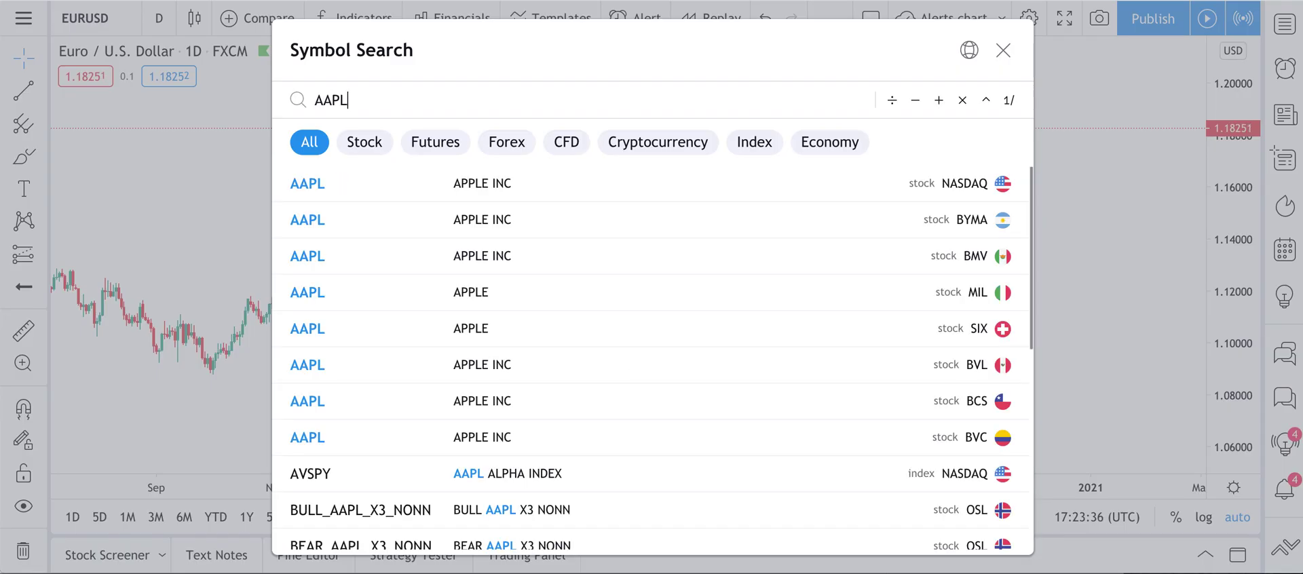
left_click(409, 191)
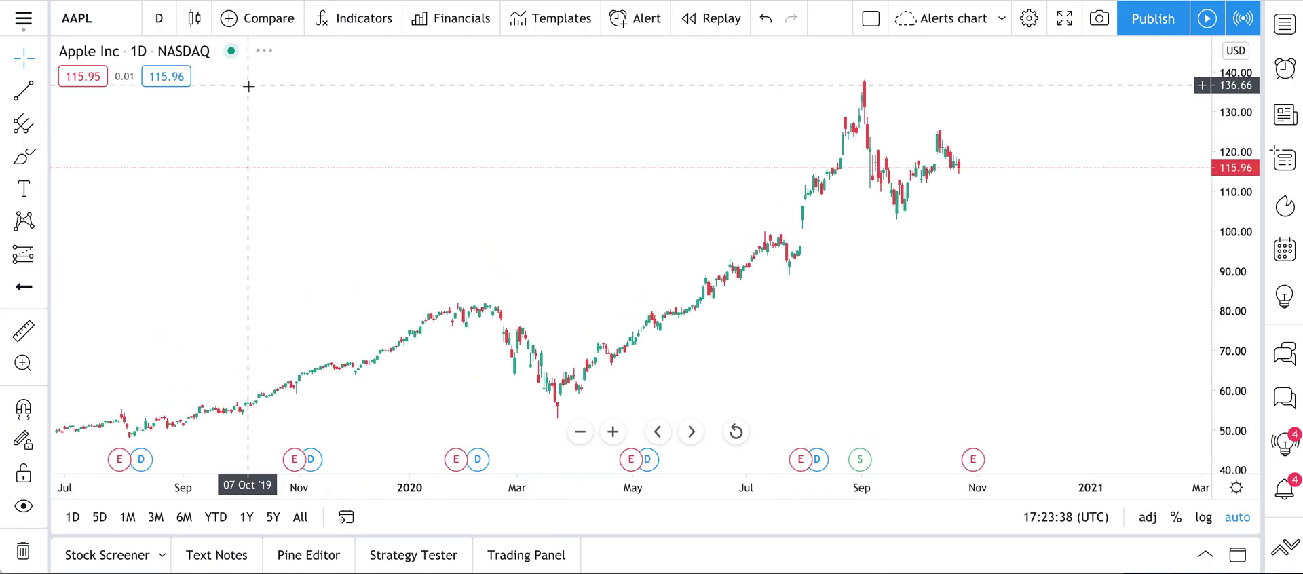
scroll(388, 186, "down", 3)
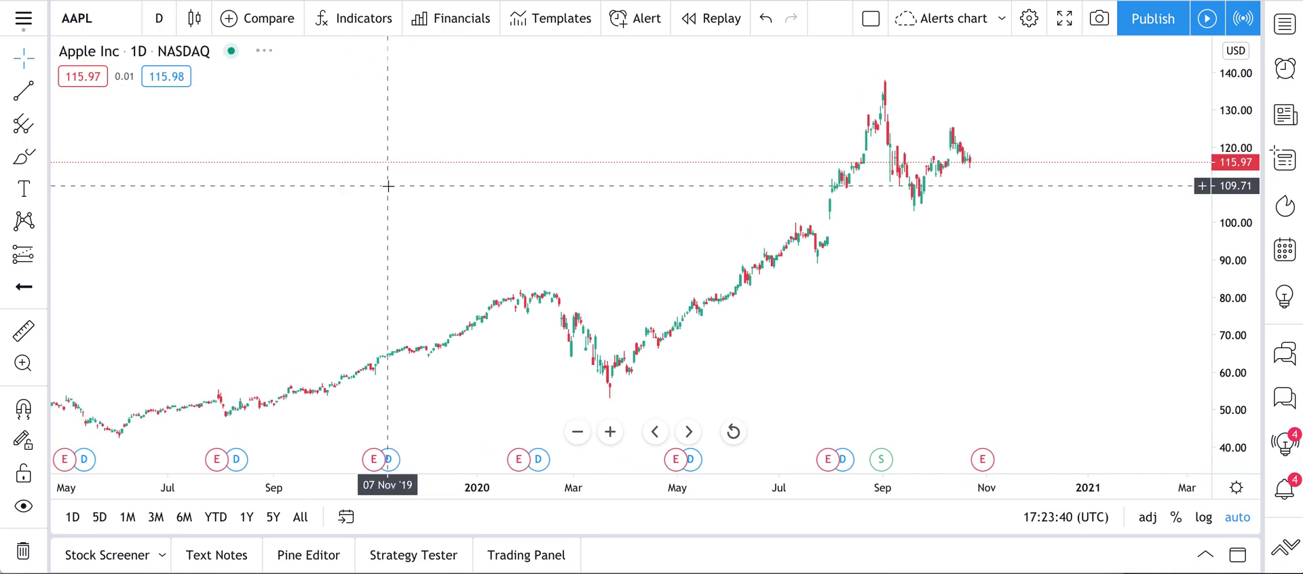
Step: Add the built-in Bollinger Bands (20, close, 2) indicator to the chart
left_click(347, 20)
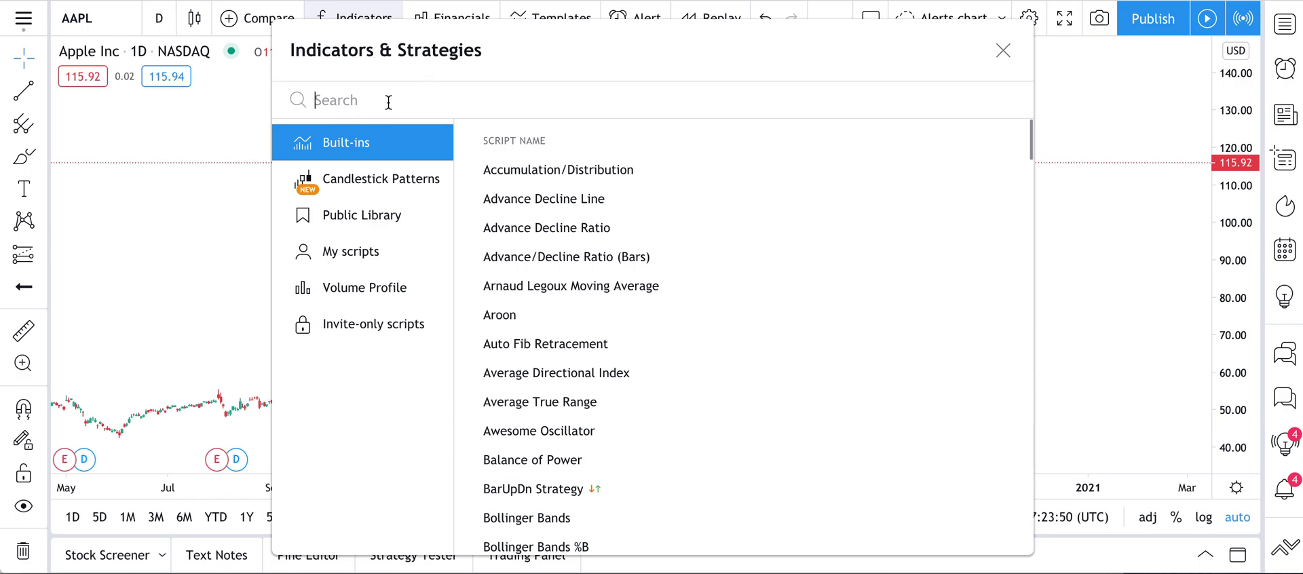
type("Bol")
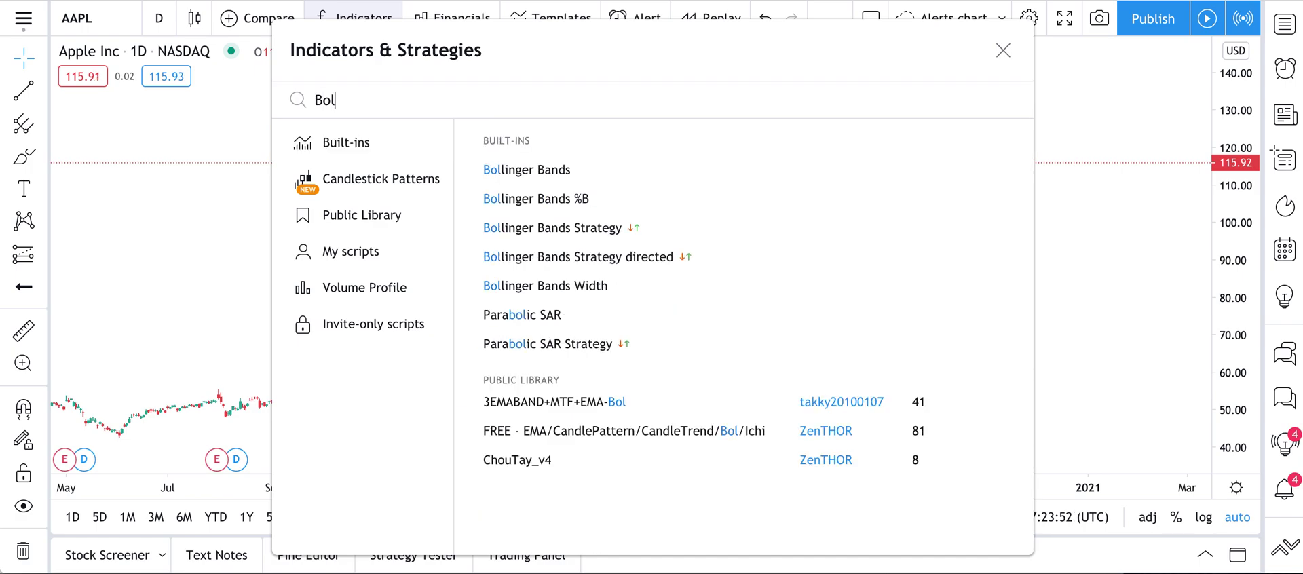
type("linger")
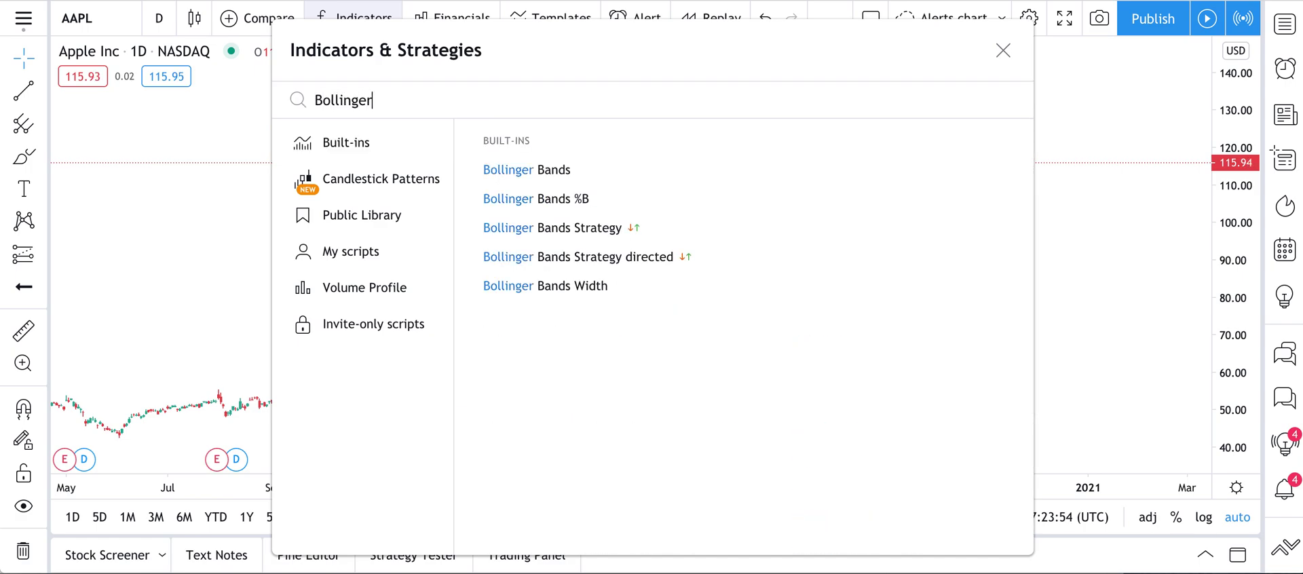
type(" Bands")
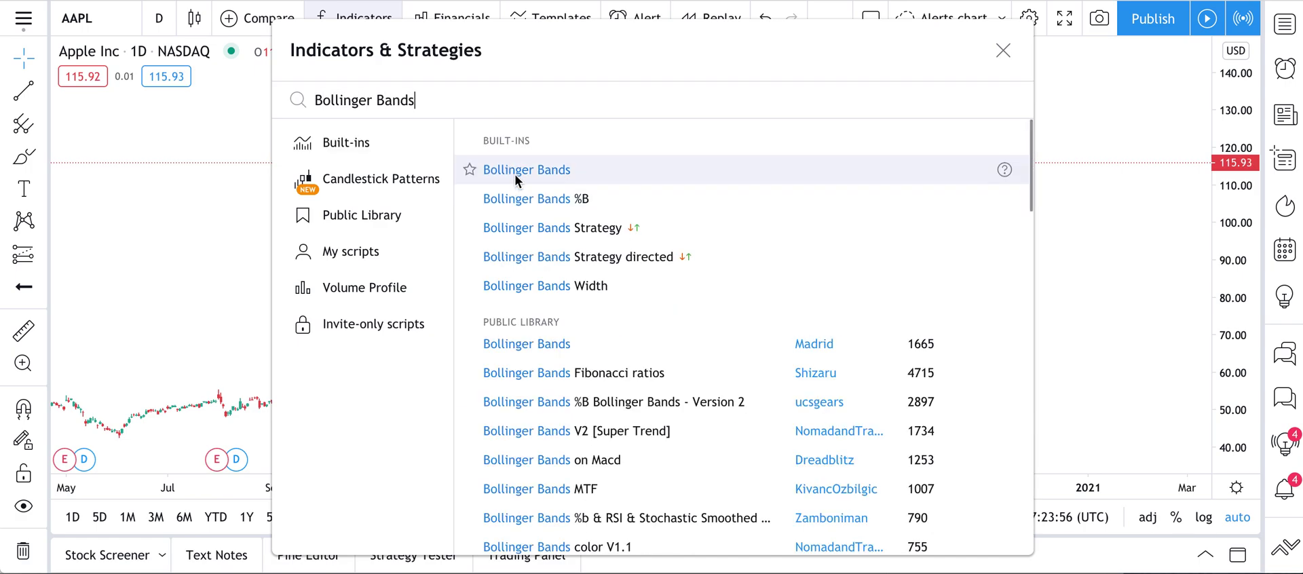
scroll(549, 349, "down", 4)
scroll(549, 349, "down", 6)
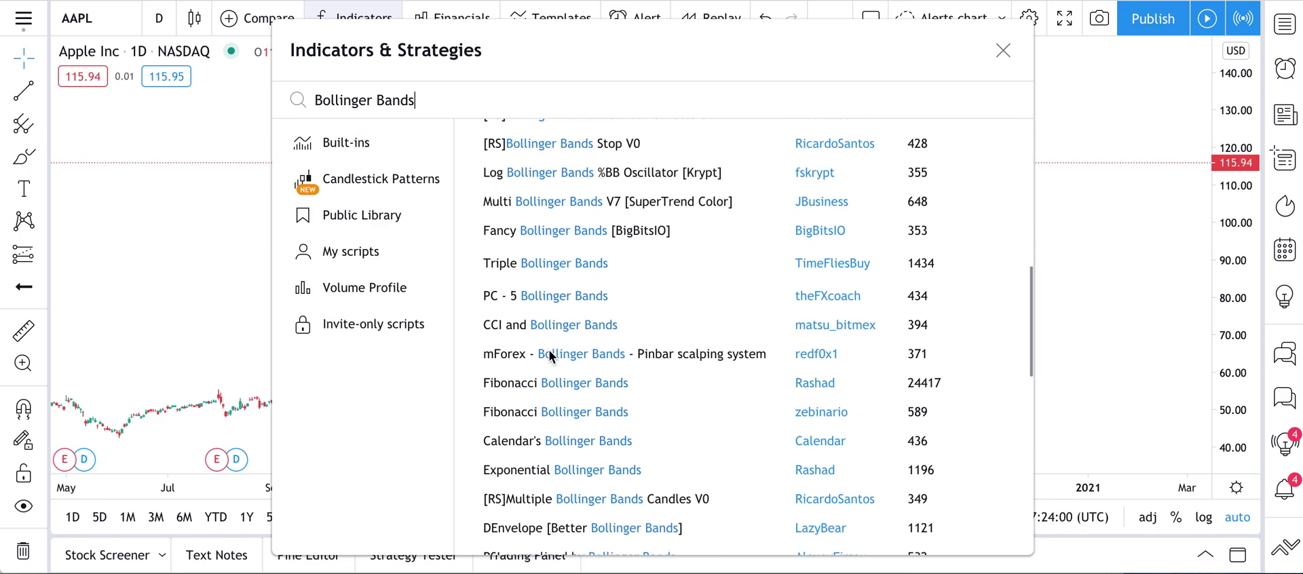
scroll(548, 349, "up", 10)
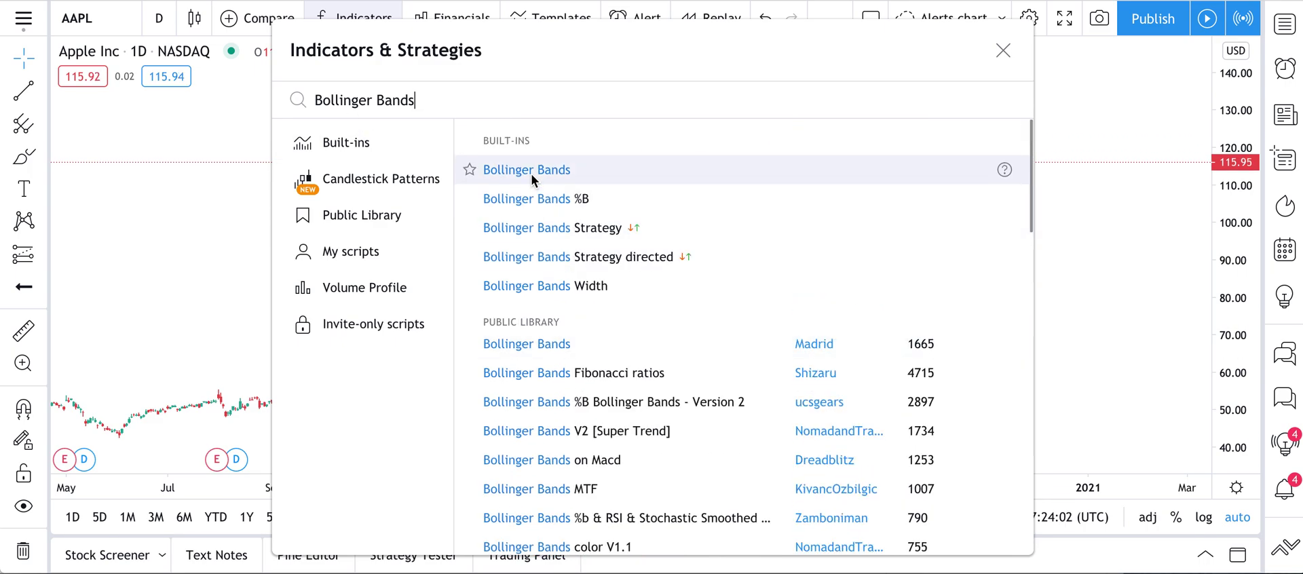
left_click(531, 170)
left_click(996, 49)
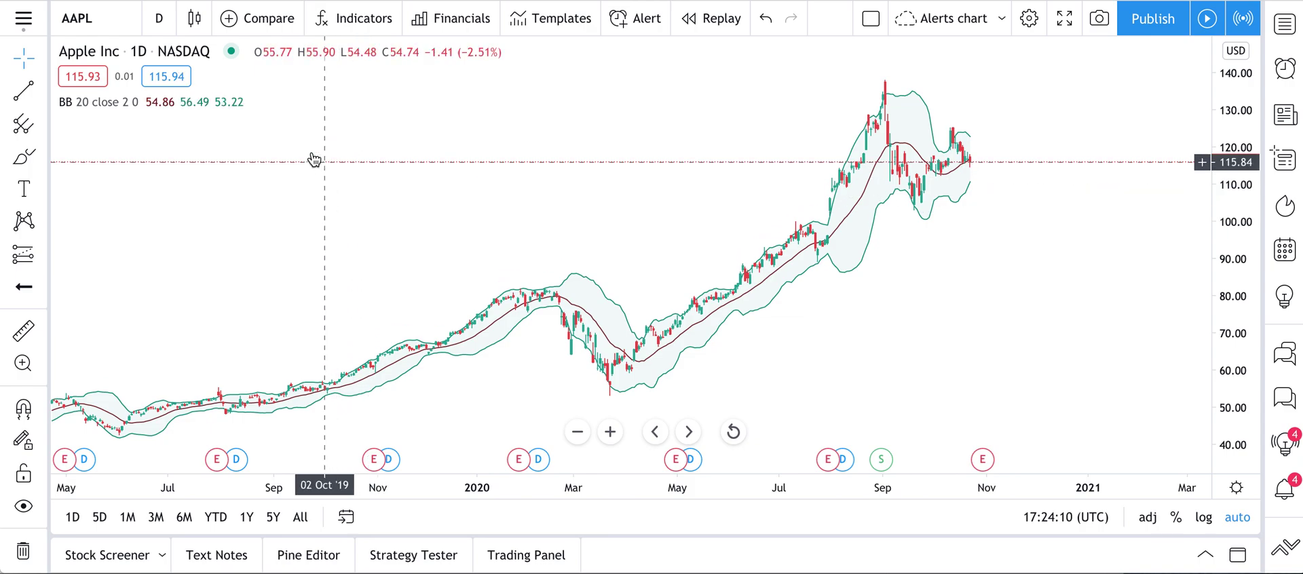
Step: Open the Bollinger Bands settings and look over its Style and Inputs options
mouse_move(169, 103)
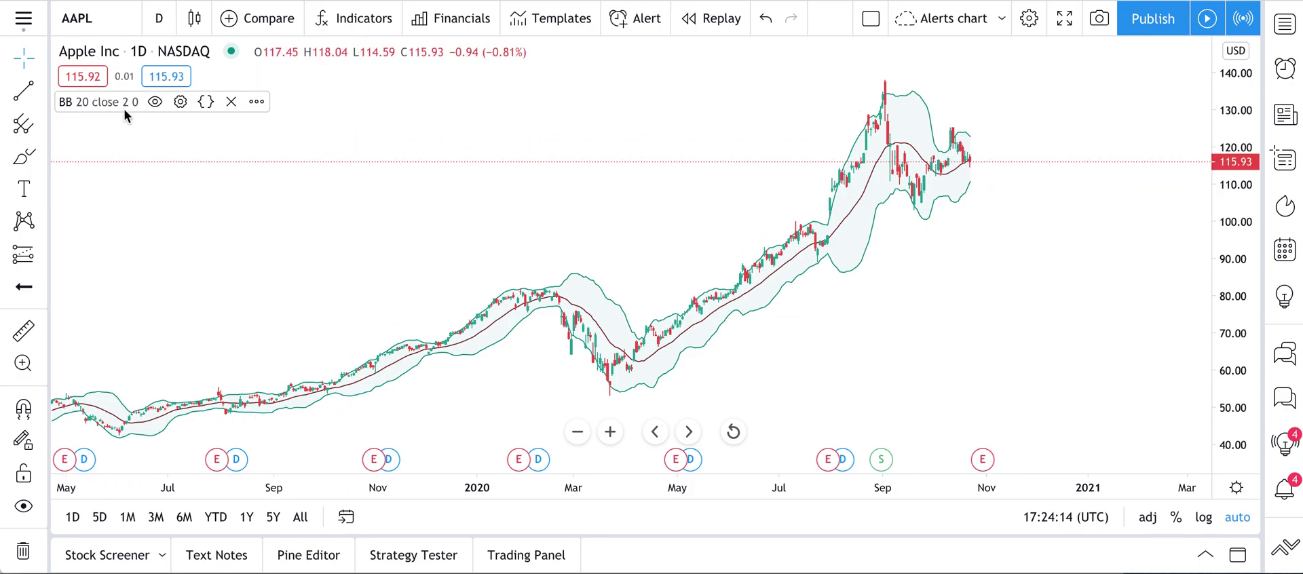
left_click(181, 102)
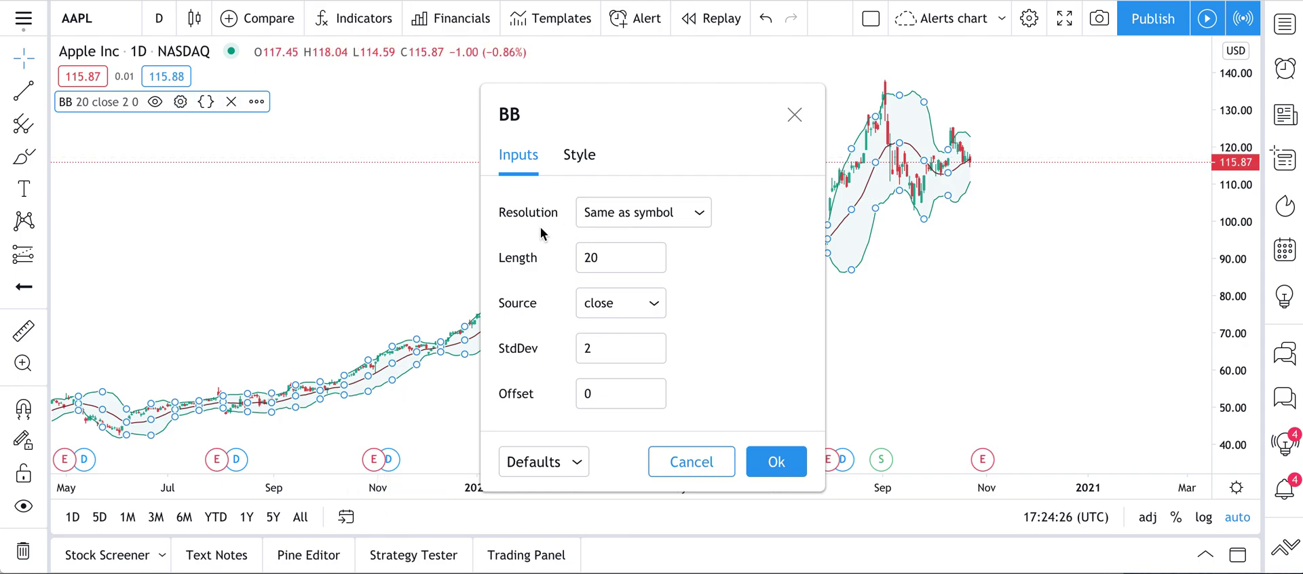
left_click(589, 160)
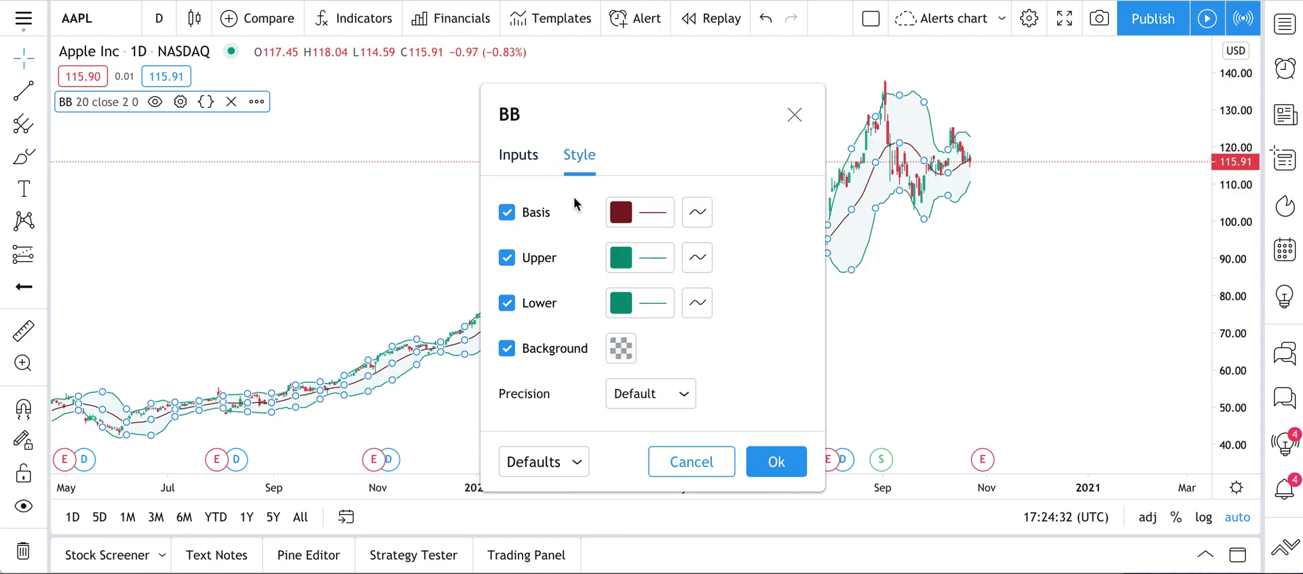
left_click(532, 164)
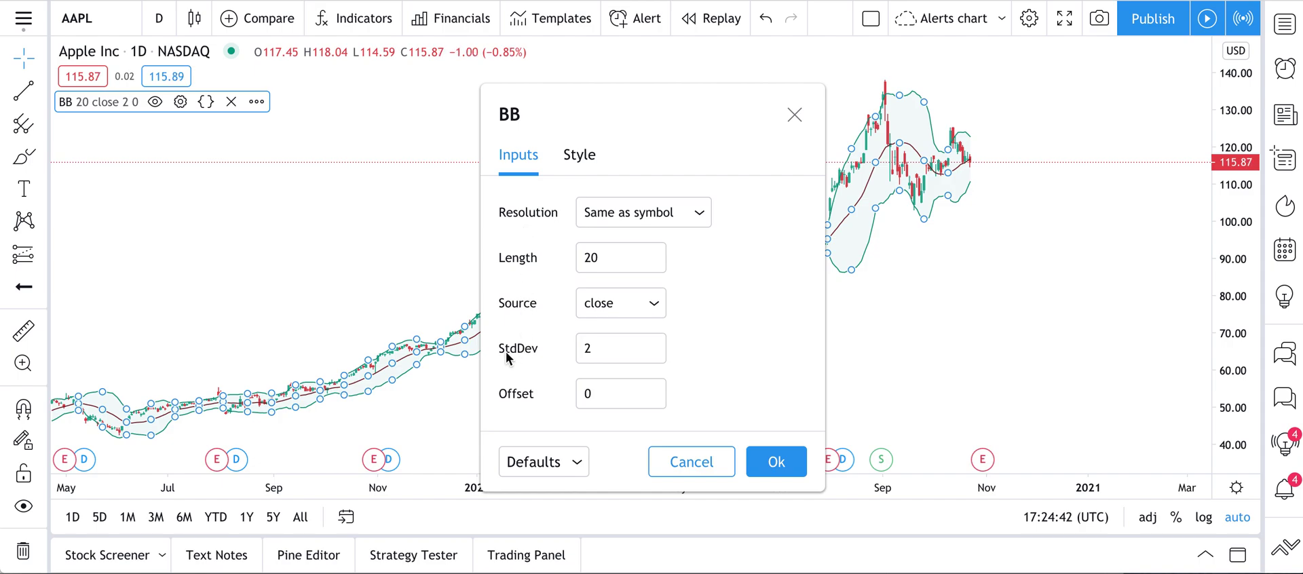
left_click(573, 161)
Step: Make the upper and lower bands blue and the band background fill translucent yellow
left_click(628, 263)
left_click(744, 276)
left_click(637, 307)
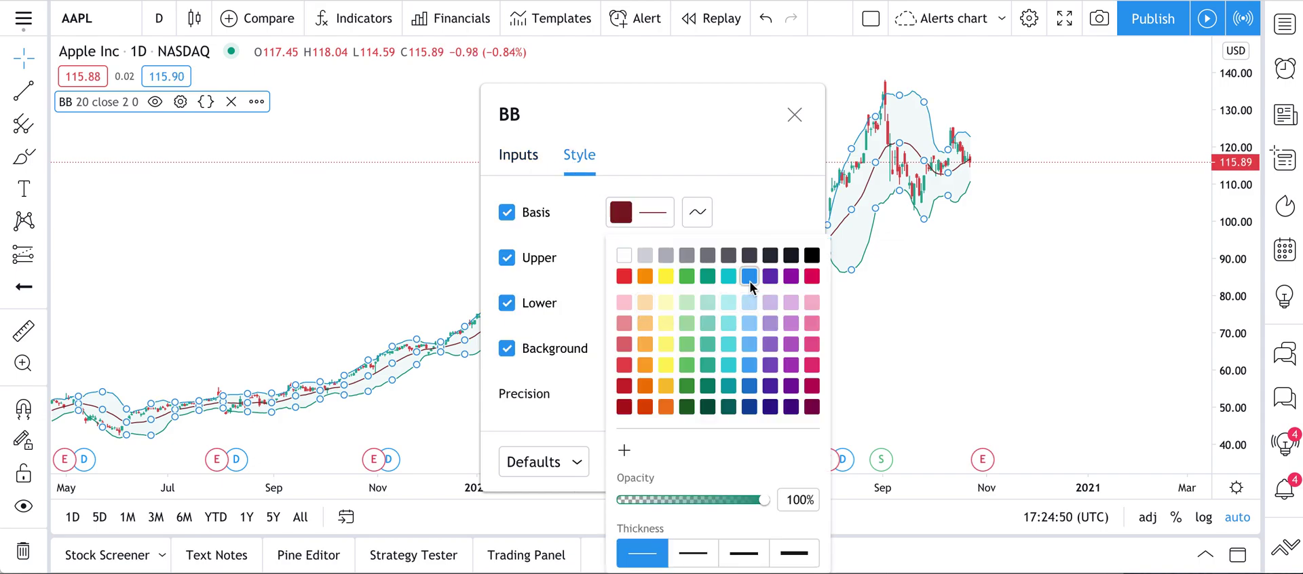
left_click(749, 276)
left_click(621, 347)
left_click_drag(630, 551, 670, 559)
left_click(666, 327)
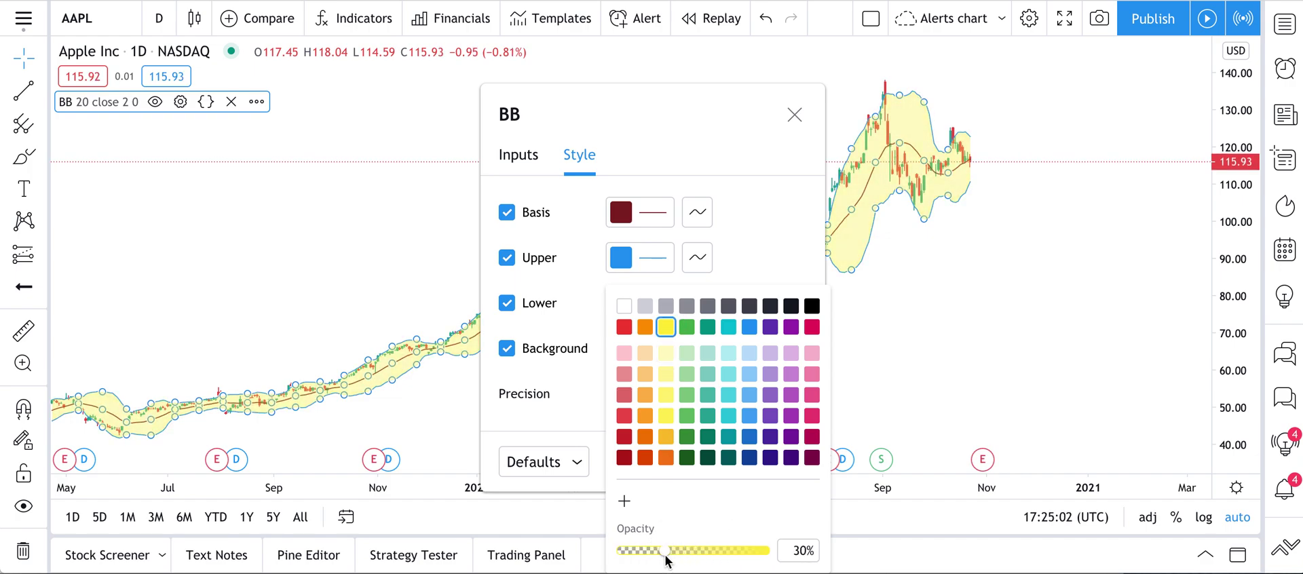
left_click(764, 196)
Step: Close the settings, remove Bollinger Bands from the chart, and reopen the indicators list
left_click(795, 115)
left_click(231, 102)
left_click(383, 19)
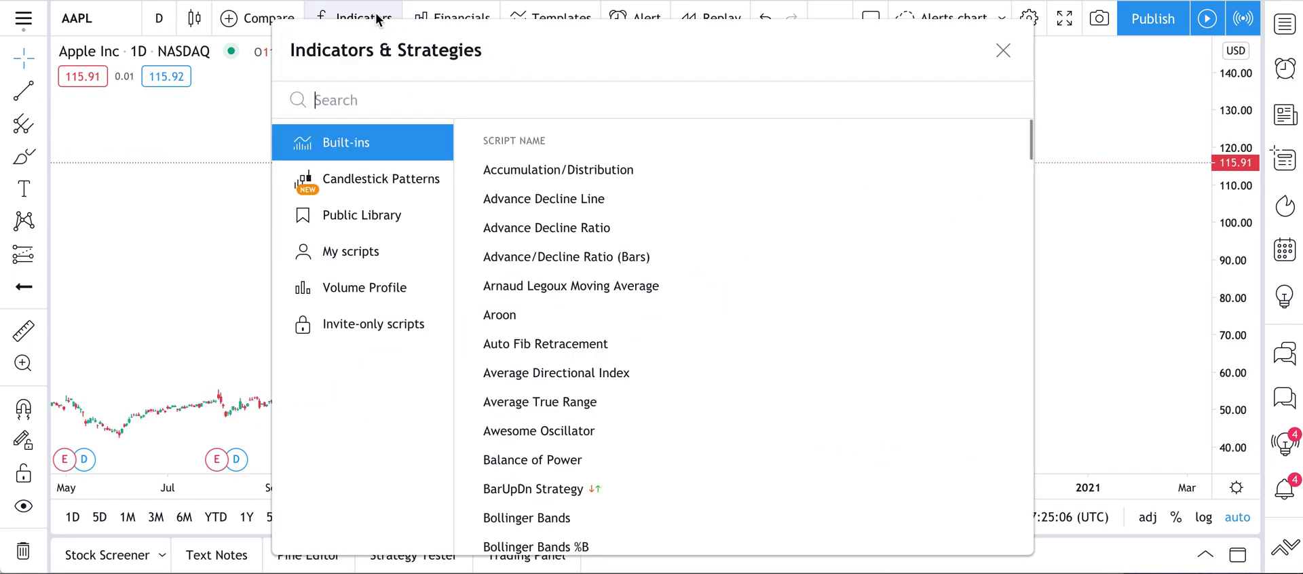
Step: Look through Candlestick Patterns, Public Library, My scripts, Volume Profile and Invite-only, then return to Built-ins
left_click(357, 178)
left_click(357, 207)
left_click(356, 251)
left_click(357, 288)
left_click(356, 325)
left_click(364, 150)
Step: Scroll down the Built-ins list and add Moving Average (9, close) to the chart
scroll(523, 362, "down", 6)
scroll(556, 344, "down", 5)
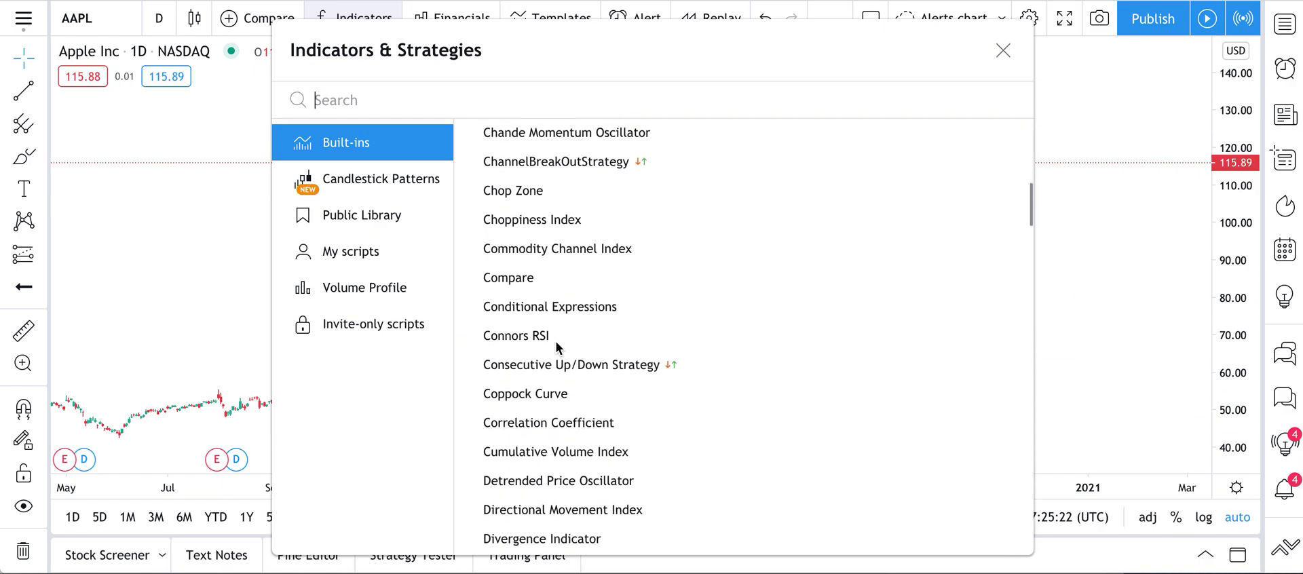
scroll(556, 341, "down", 2)
scroll(556, 341, "down", 3)
scroll(556, 341, "down", 3)
scroll(556, 341, "down", 6)
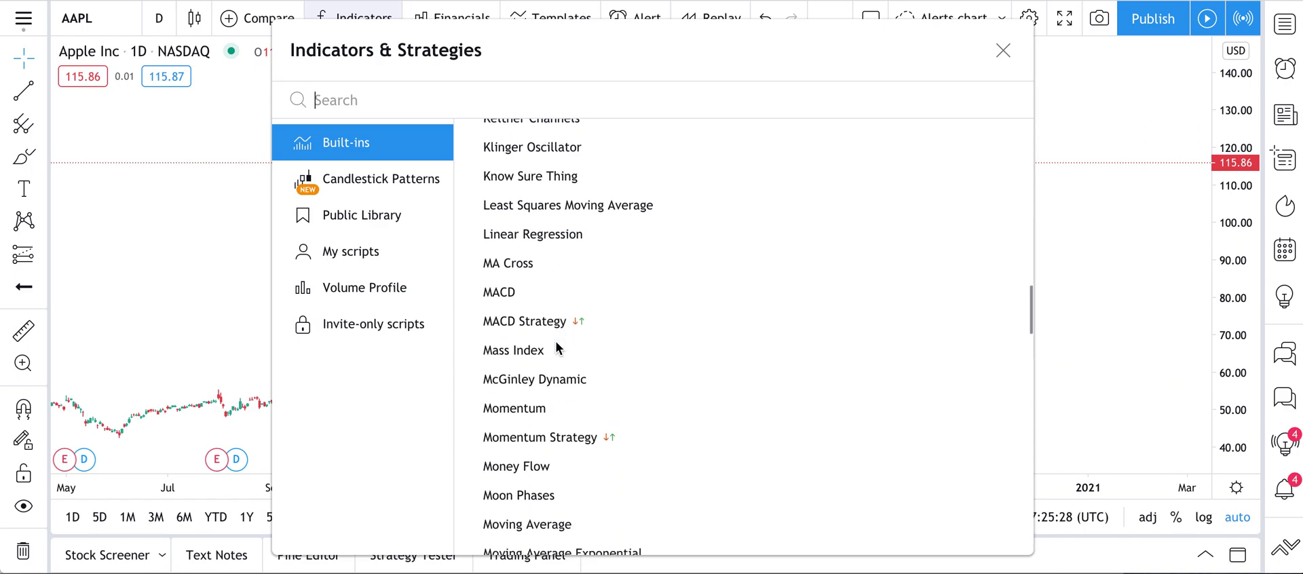
scroll(556, 341, "down", 4)
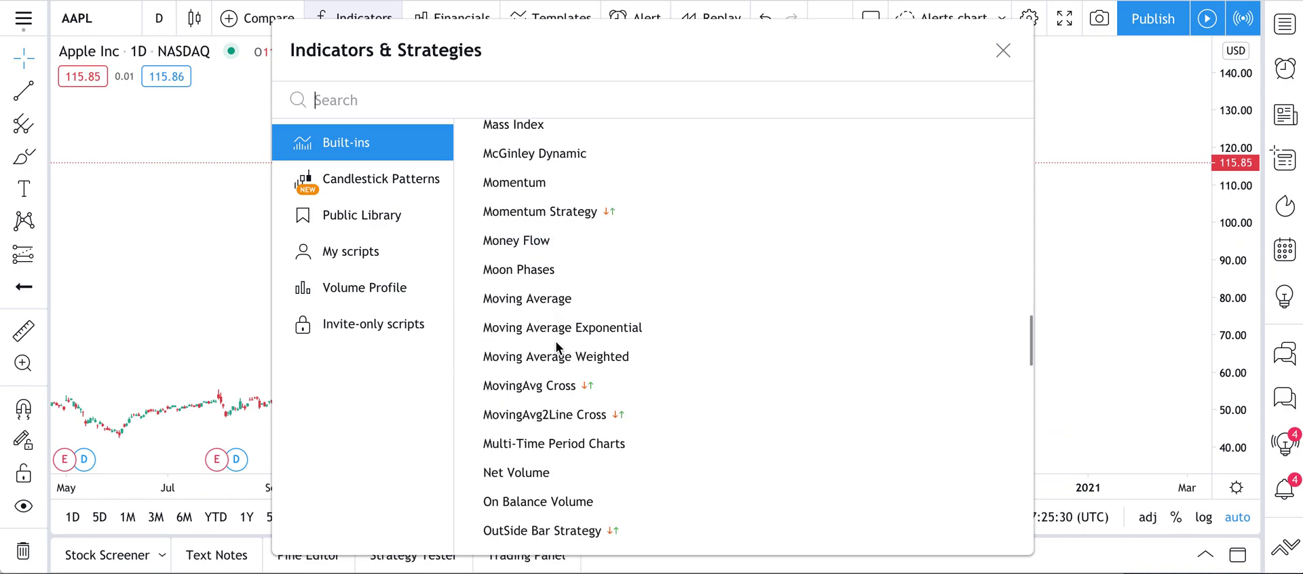
scroll(556, 344, "down", 1)
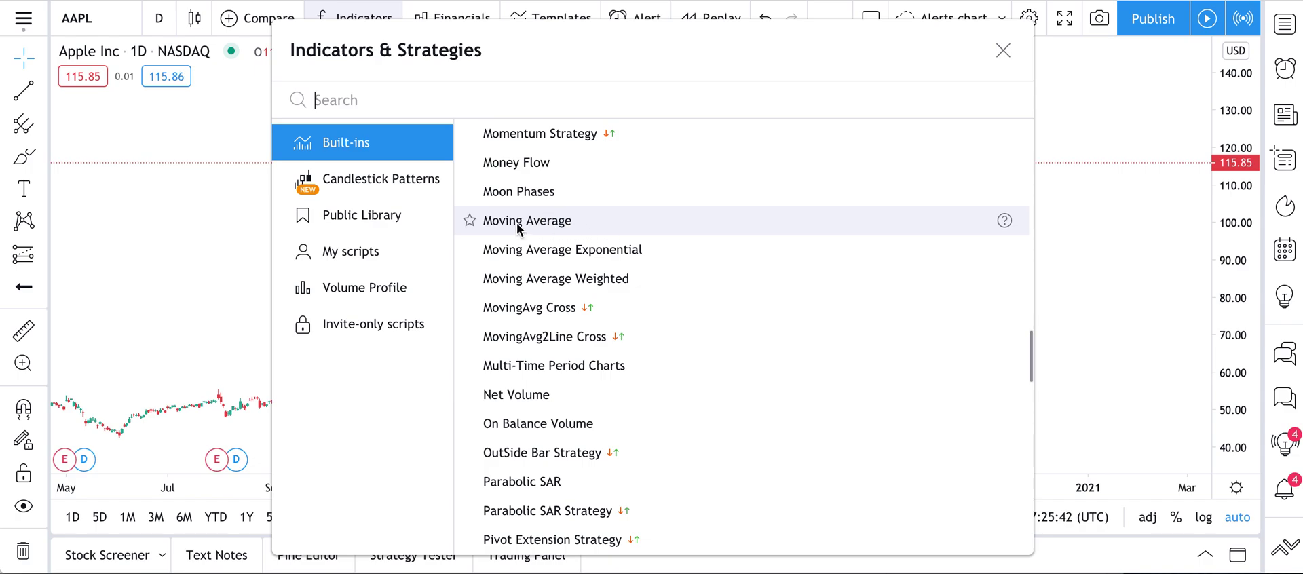
left_click(519, 226)
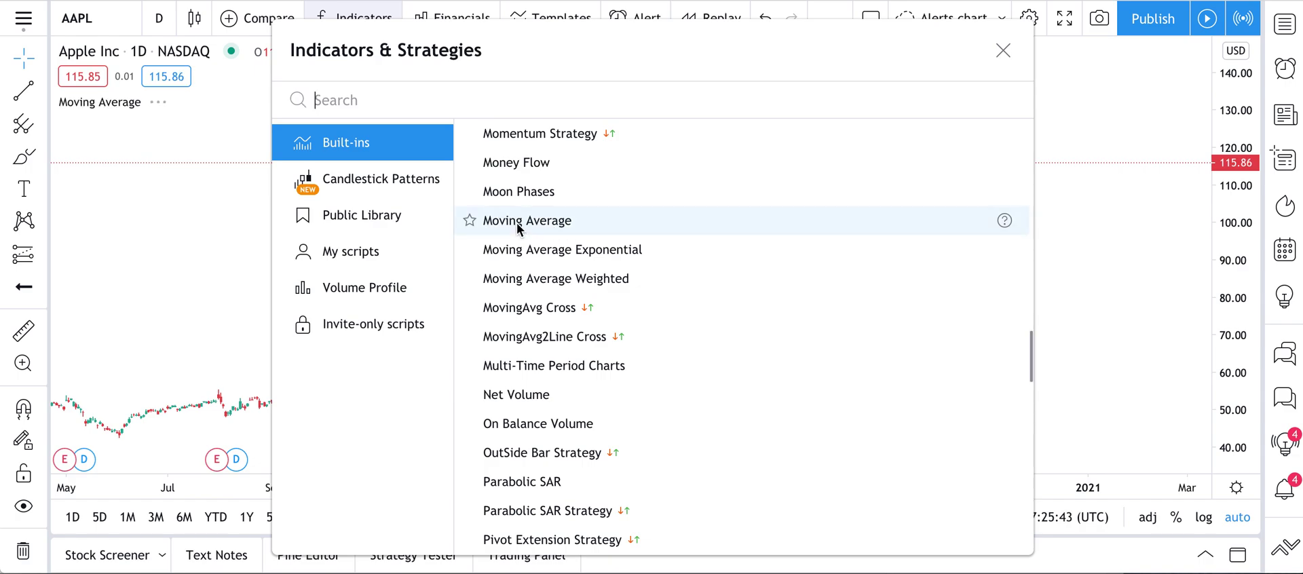
Step: Change the Moving Average line colour to orange and its length from 9 to 50
left_click(1003, 51)
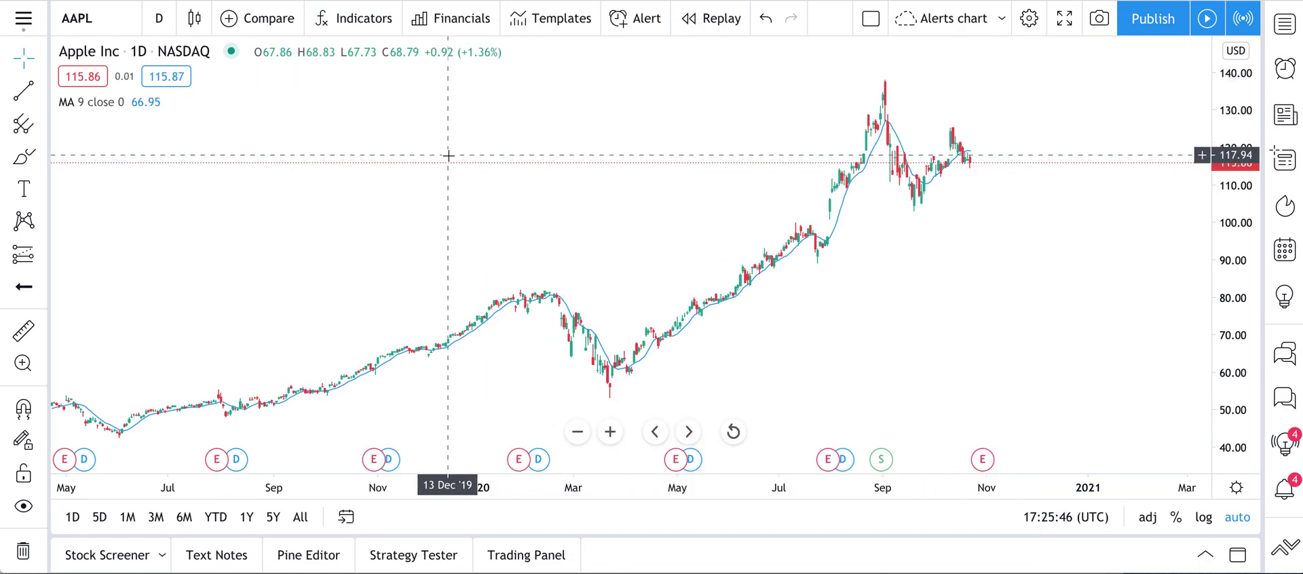
scroll(438, 218, "down", 2)
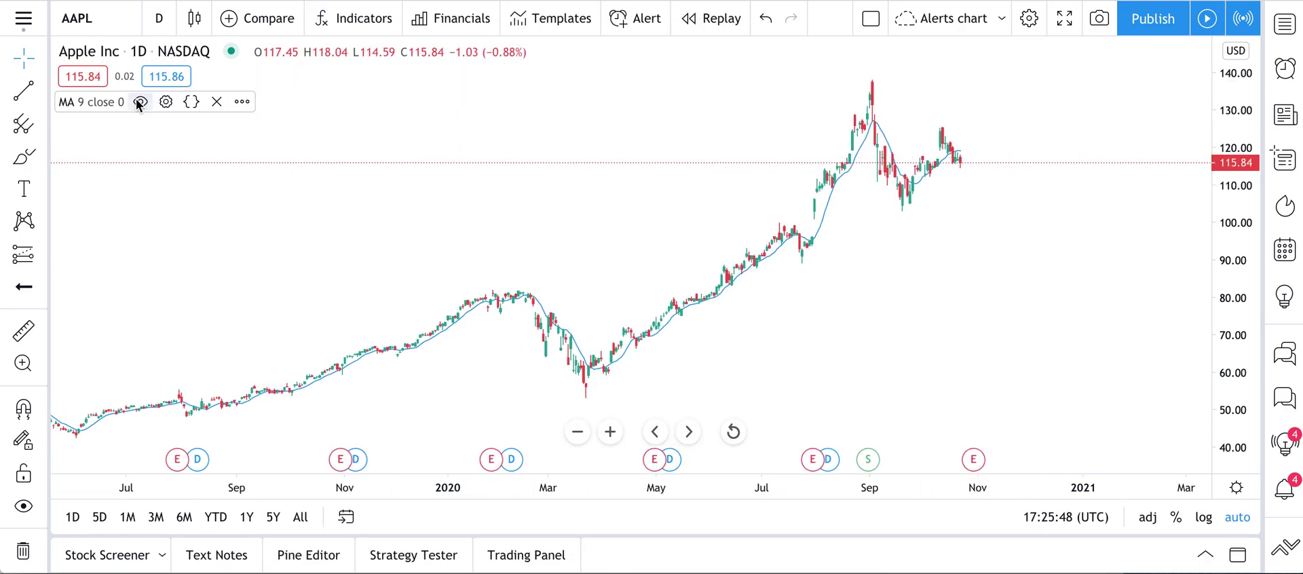
left_click(166, 102)
left_click(547, 275)
left_click(607, 276)
left_click(519, 216)
double_click(595, 323)
type("50")
left_click(767, 476)
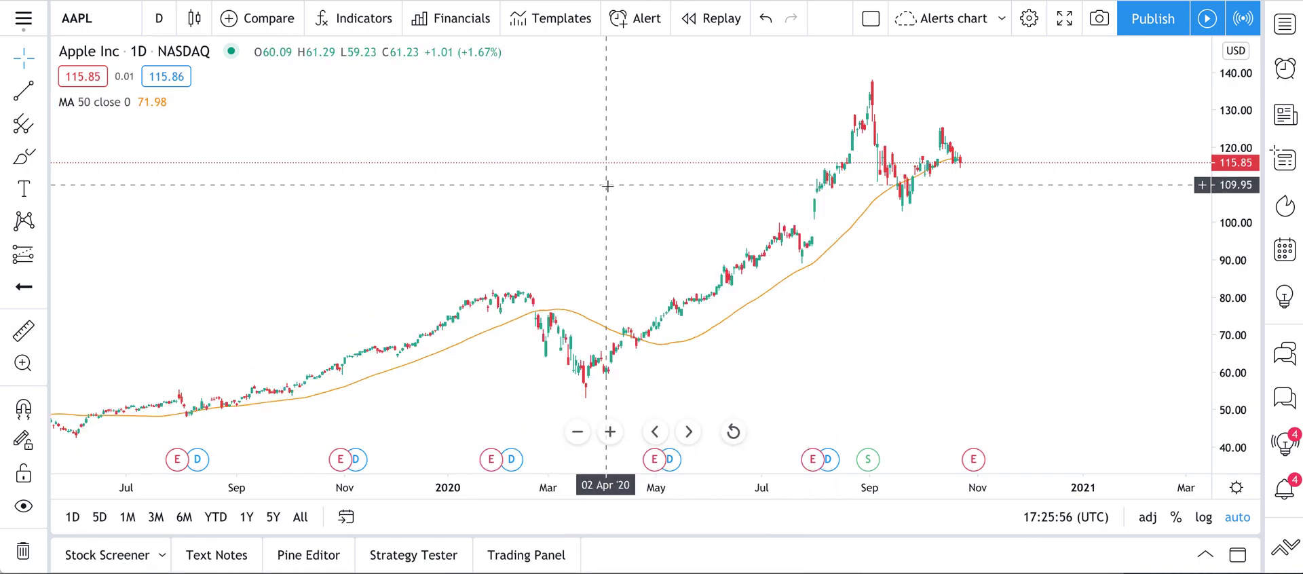
scroll(604, 184, "right", 5)
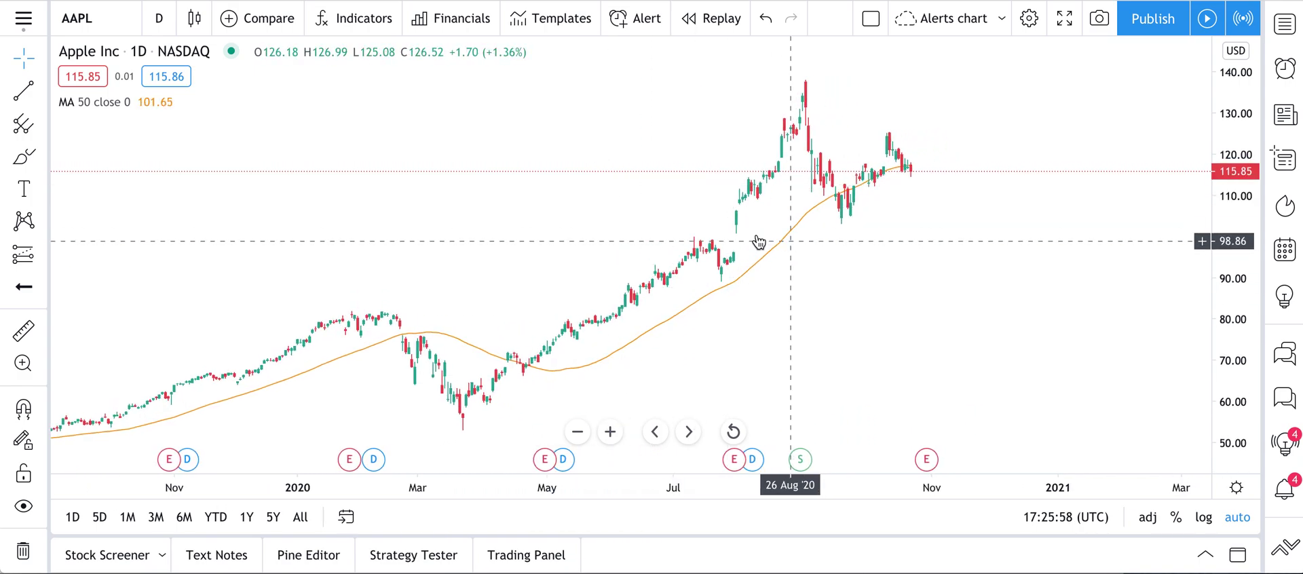
Step: Open the indicators list and scroll down the Built-ins, then back up
left_click(353, 22)
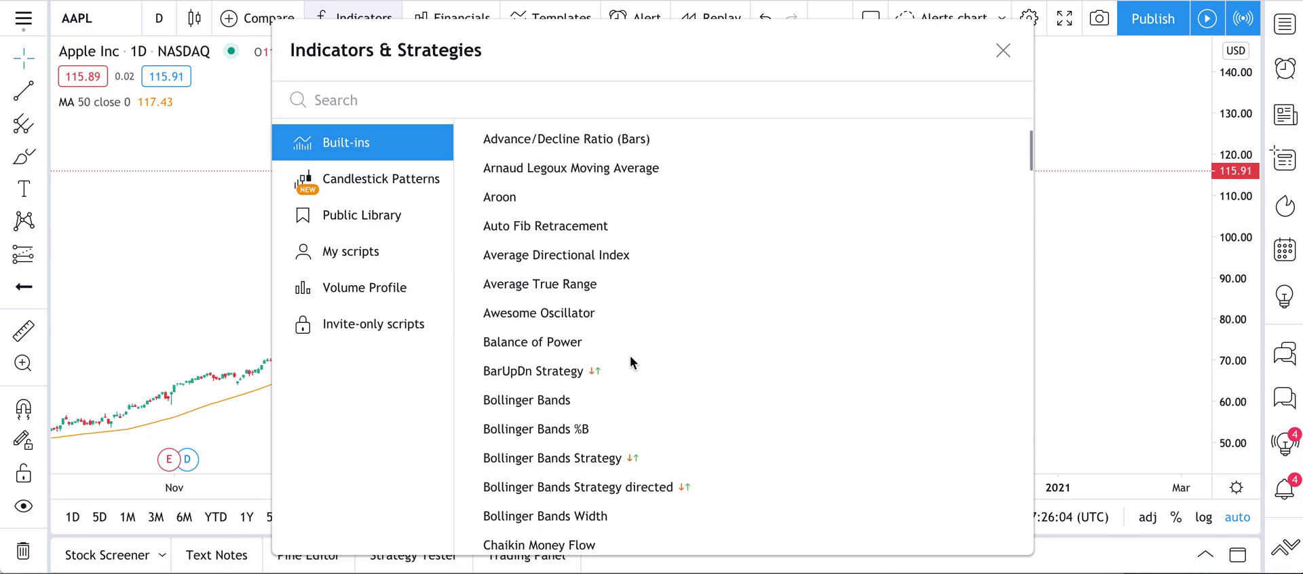
scroll(630, 357, "down", 5)
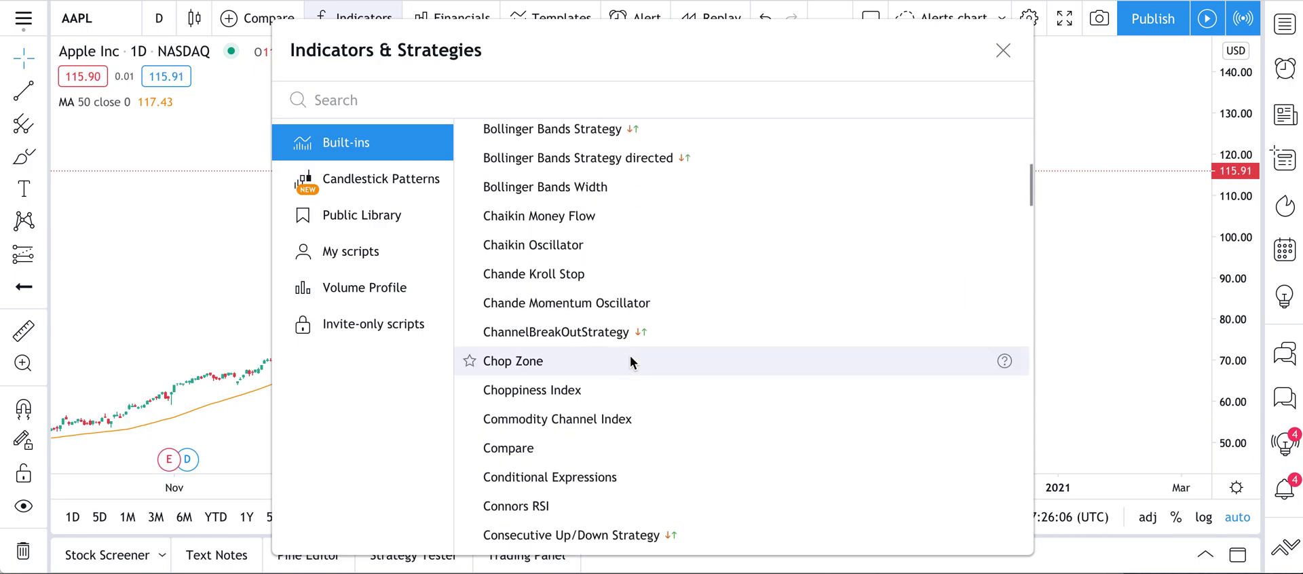
scroll(630, 361, "down", 8)
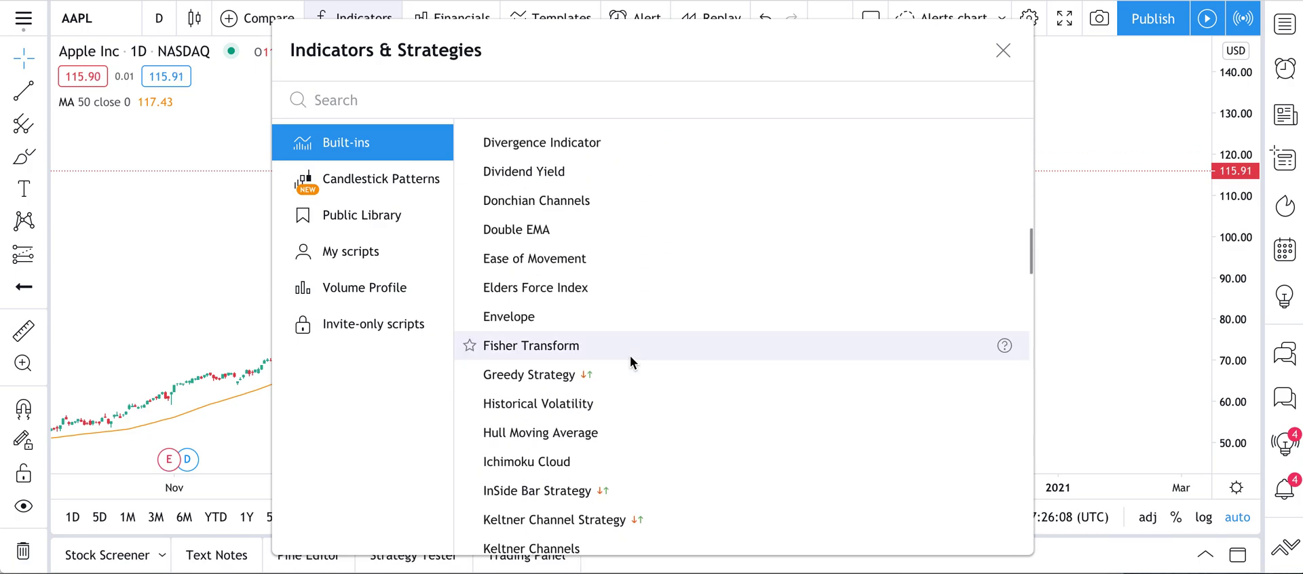
scroll(630, 356, "down", 5)
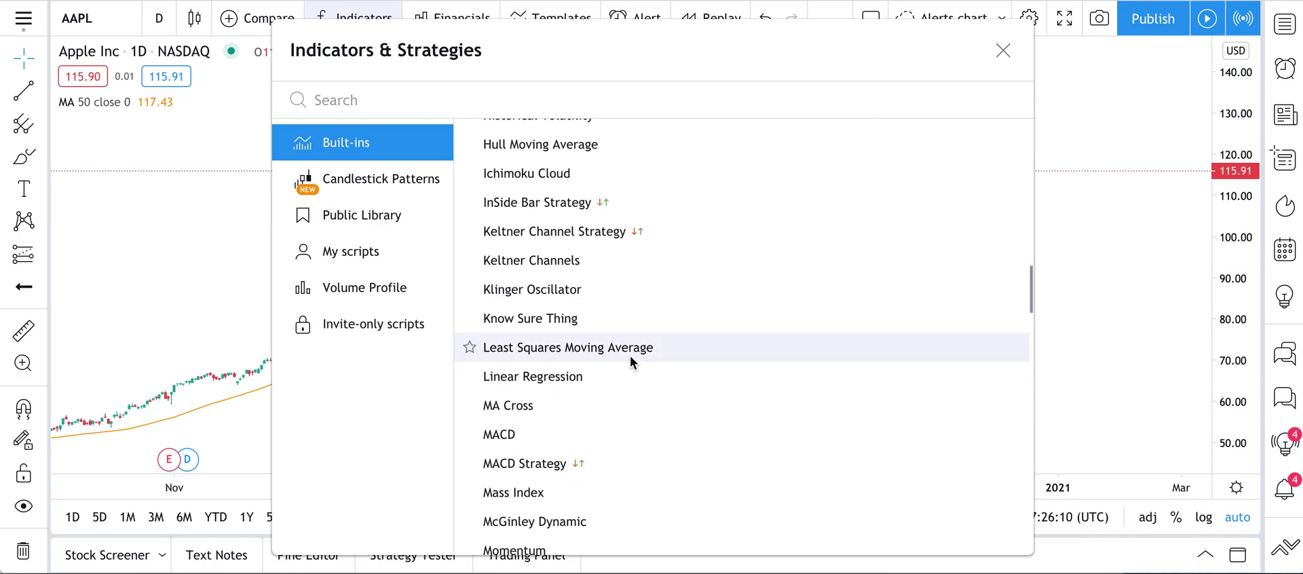
scroll(630, 356, "down", 2)
scroll(630, 355, "up", 20)
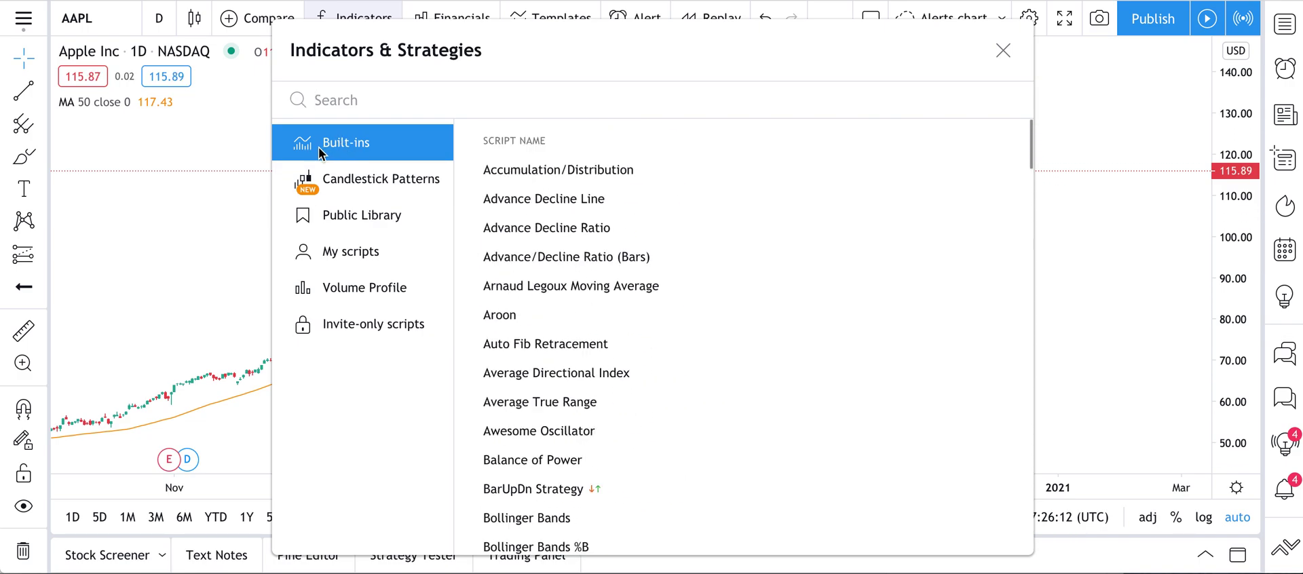
Step: Add the Doji pattern from Candlestick Patterns and close the indicators list
left_click(371, 184)
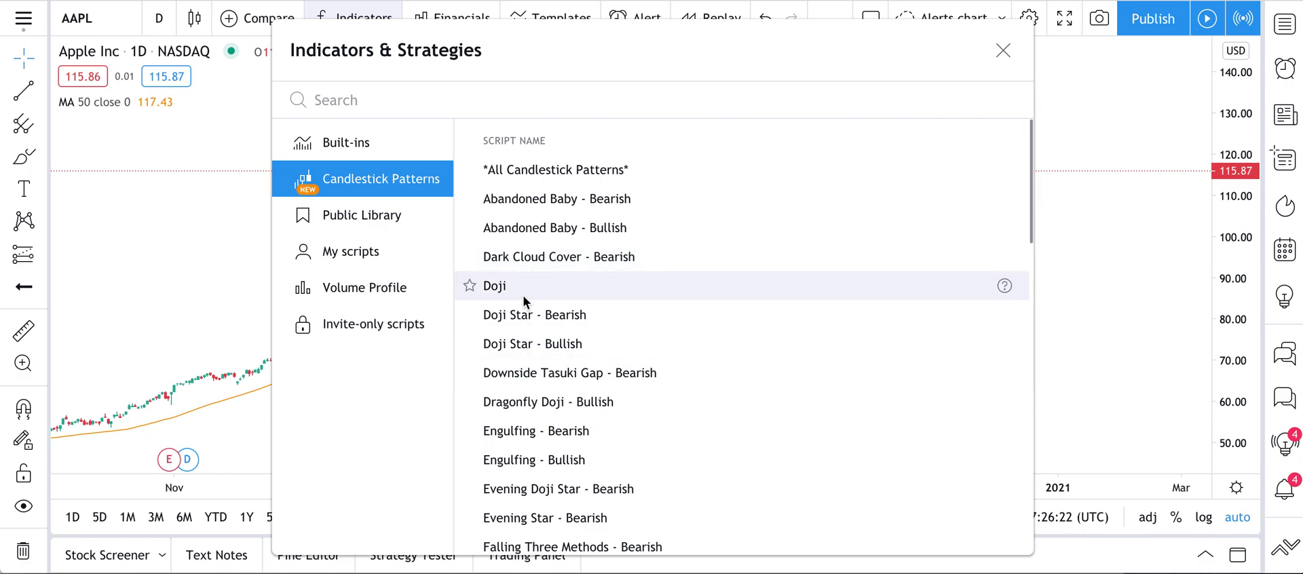
left_click(522, 294)
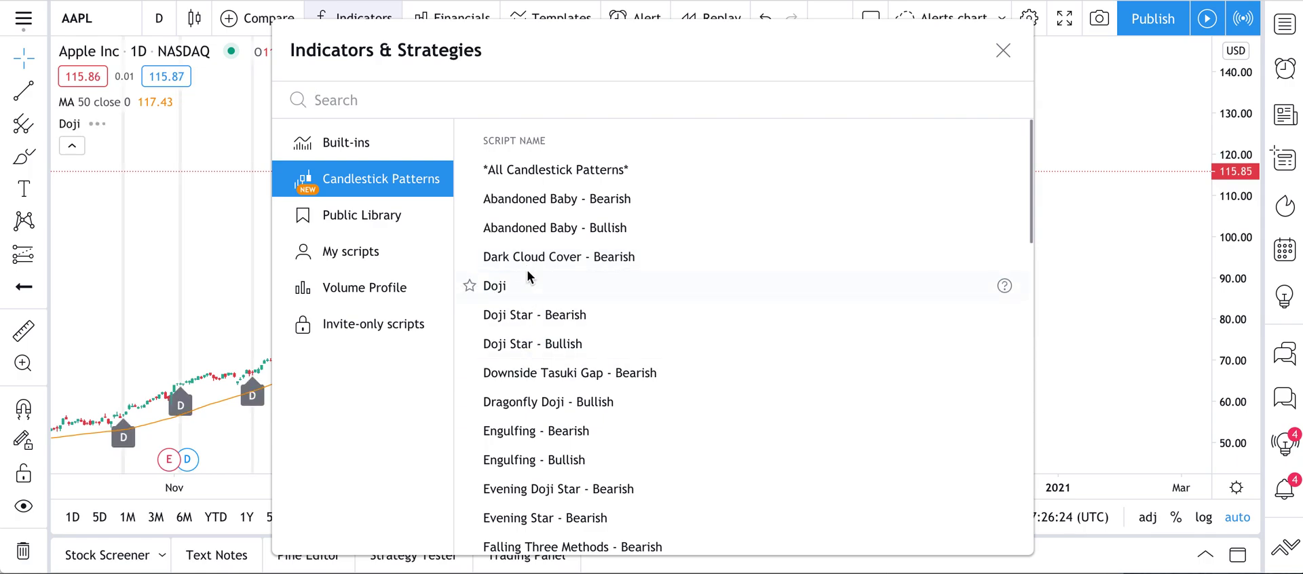
left_click(1003, 50)
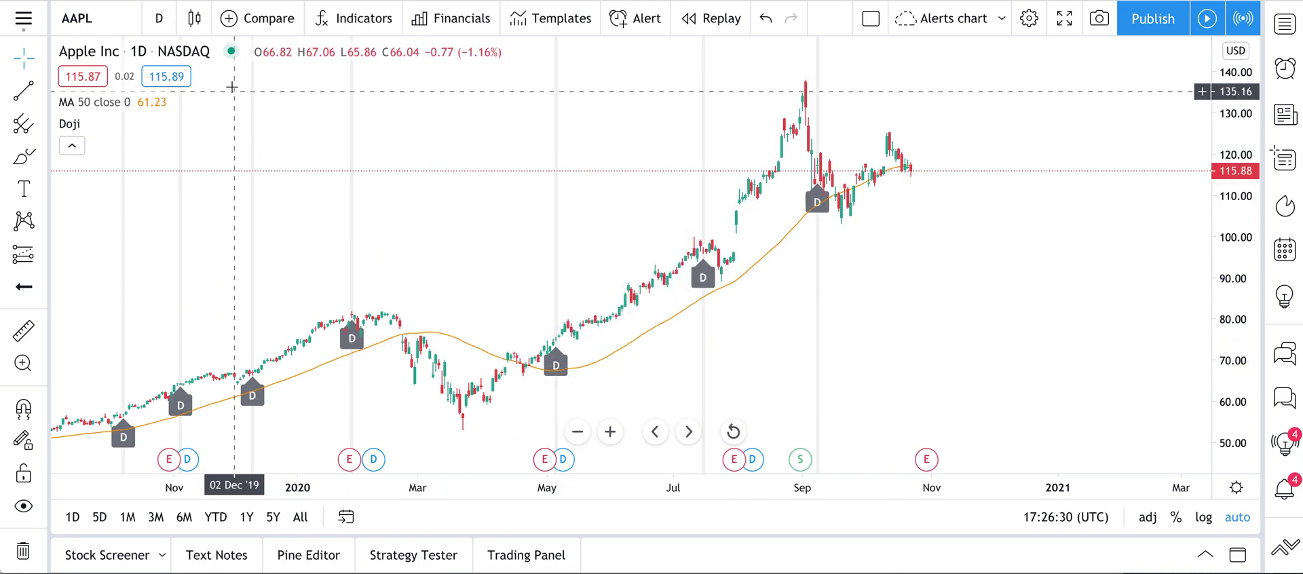
left_click(192, 19)
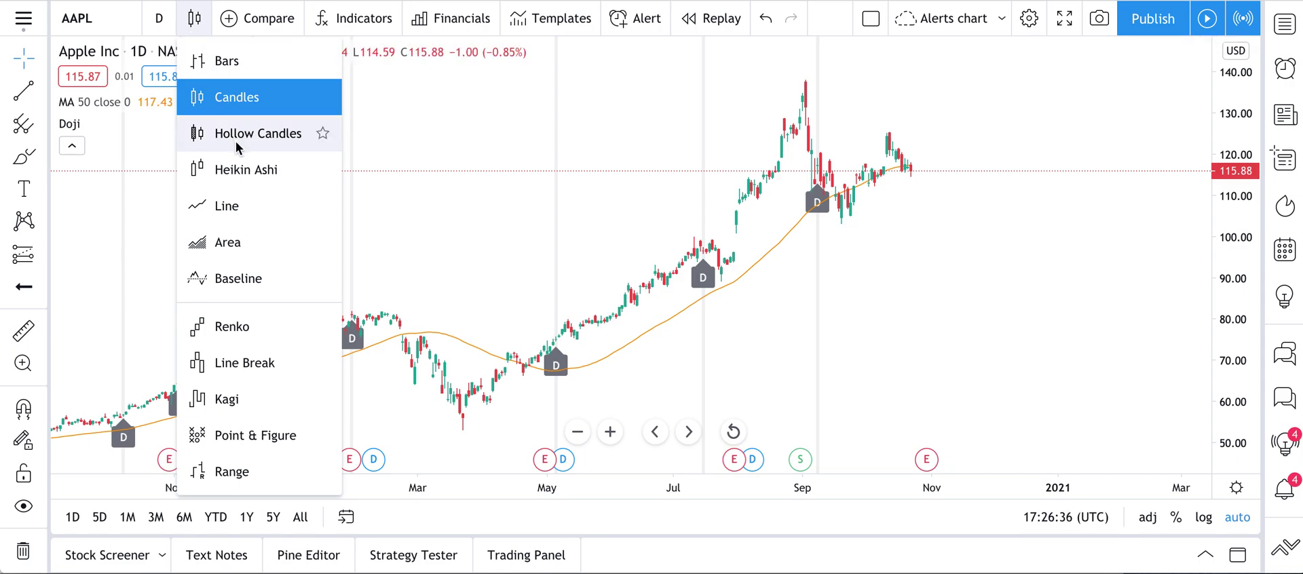
left_click(235, 203)
left_click(194, 18)
left_click(231, 242)
left_click(195, 19)
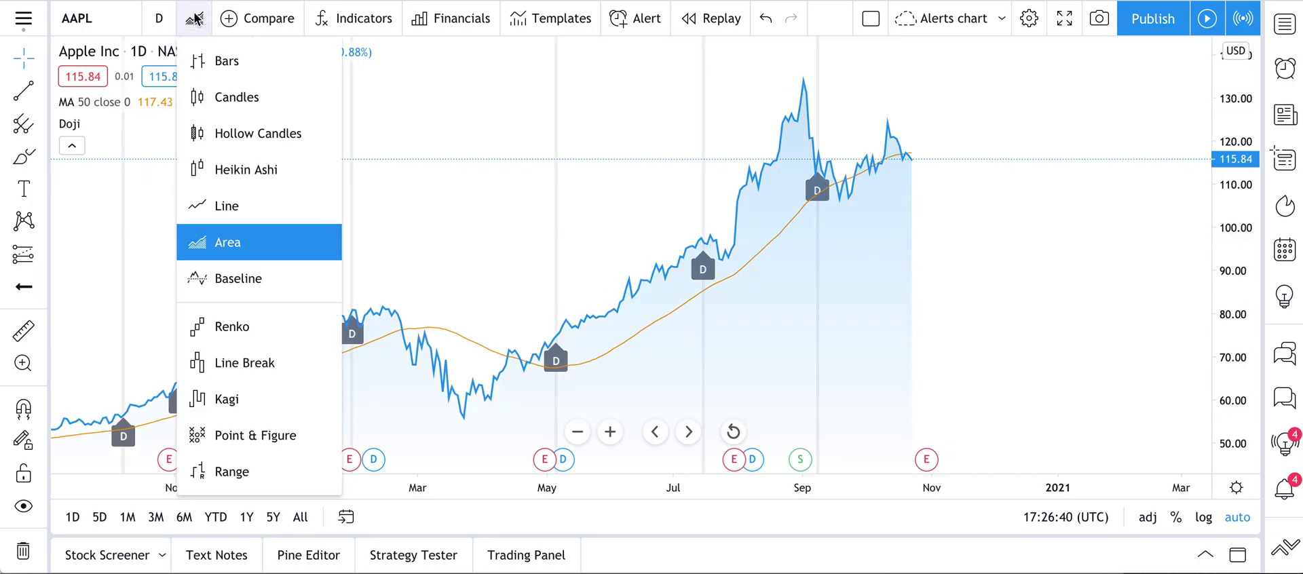
left_click(232, 96)
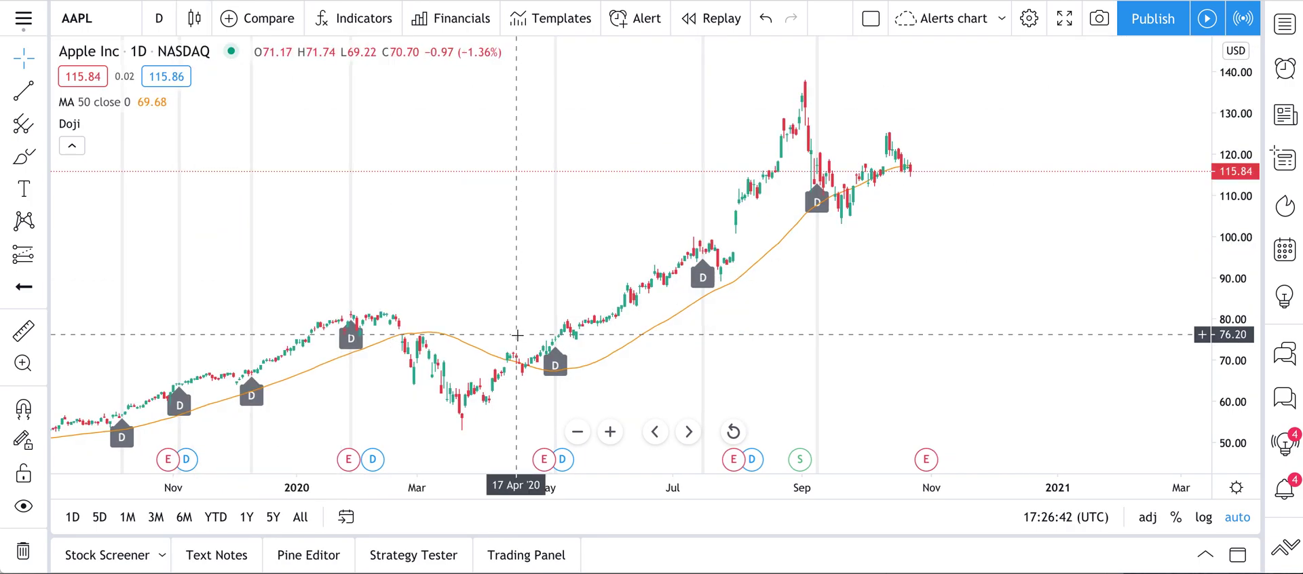
scroll(518, 335, "up", 2)
scroll(517, 334, "up", 3)
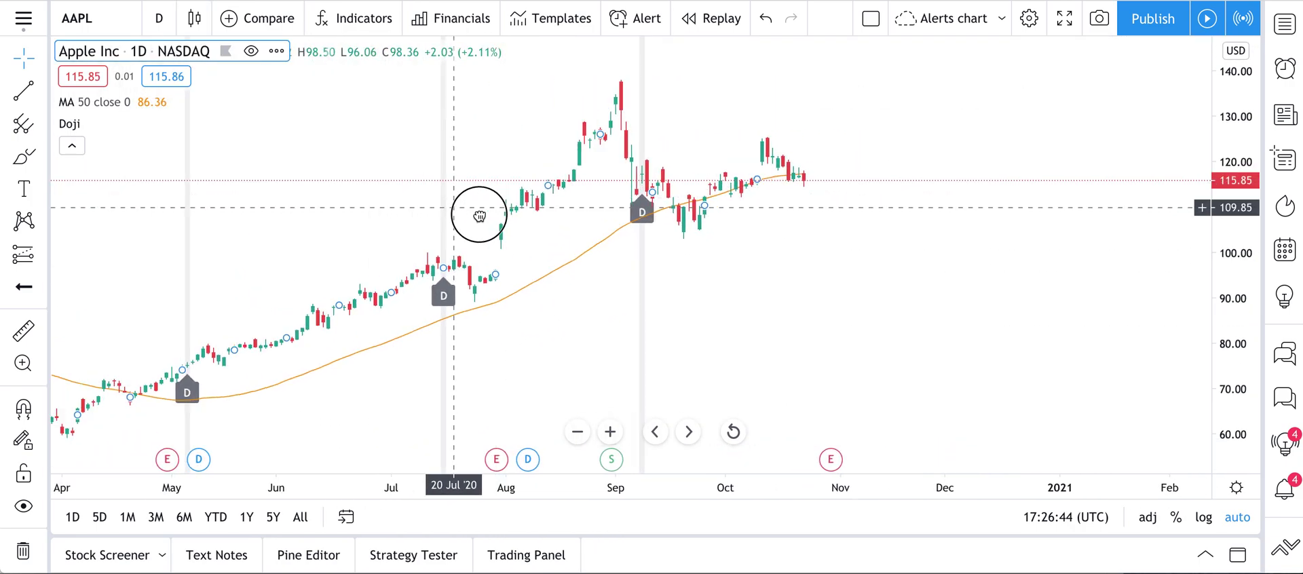
scroll(357, 195, "up", 3)
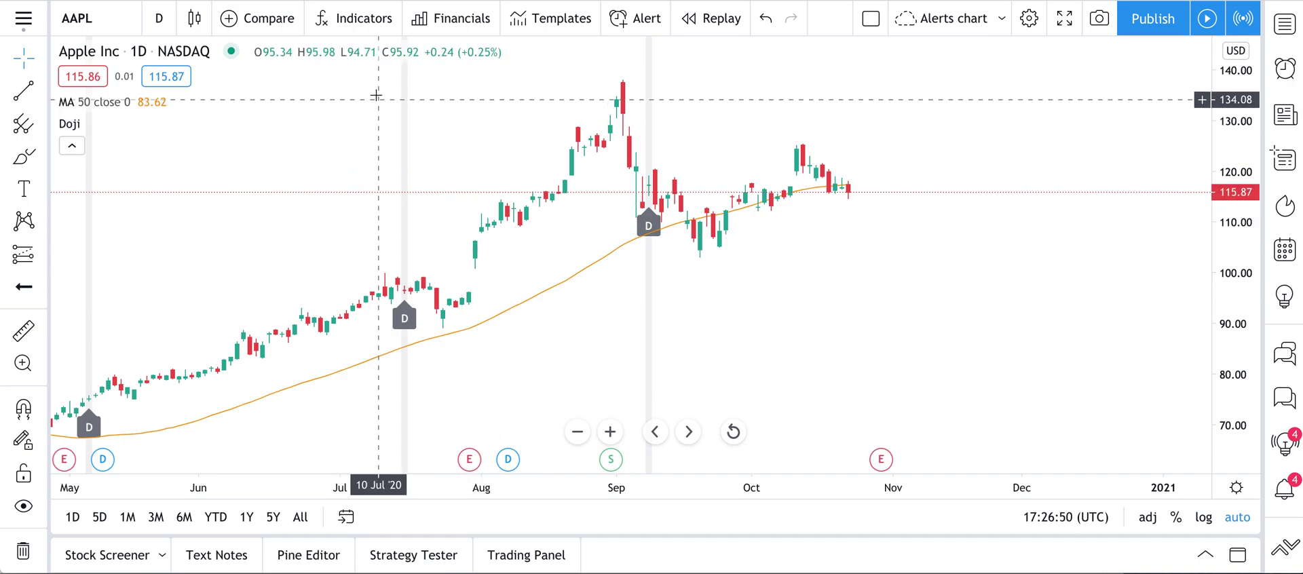
Step: Browse the indicators list and read the Doji pattern help article
left_click(354, 20)
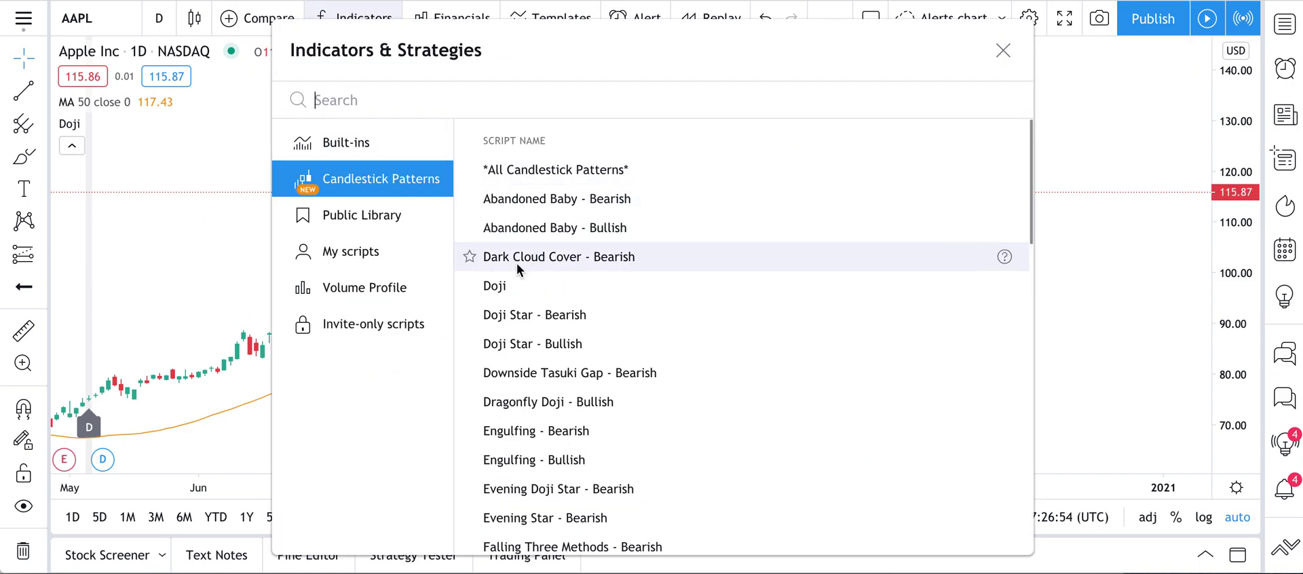
scroll(517, 265, "down", 3)
scroll(517, 264, "up", 3)
scroll(516, 263, "up", 1)
left_click(1003, 50)
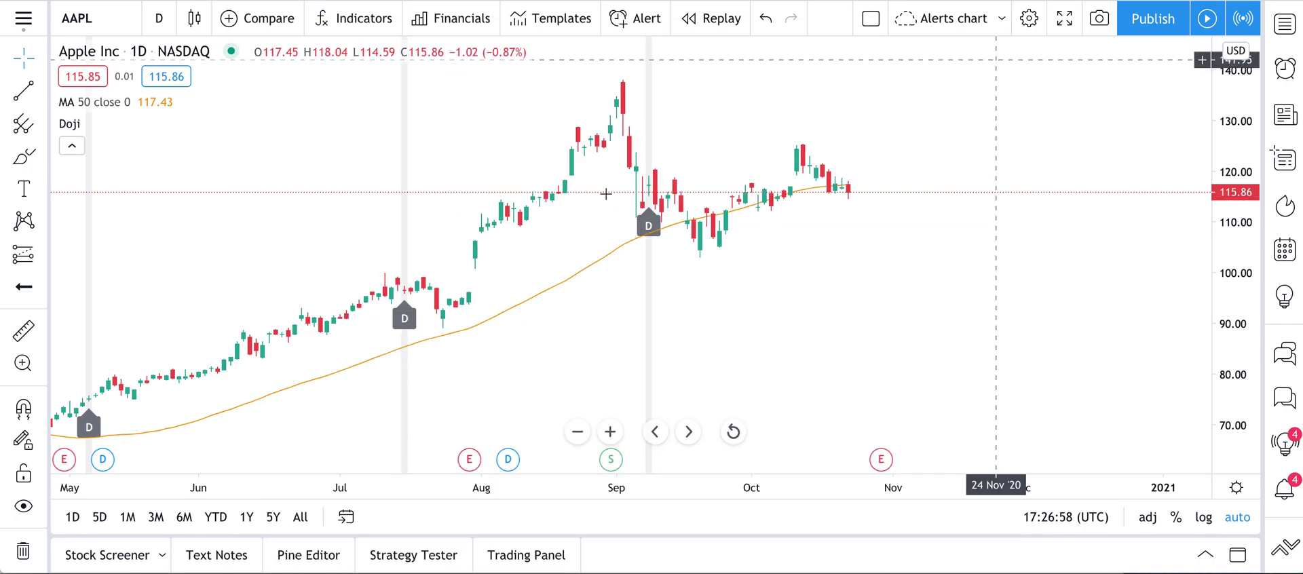
left_click(350, 25)
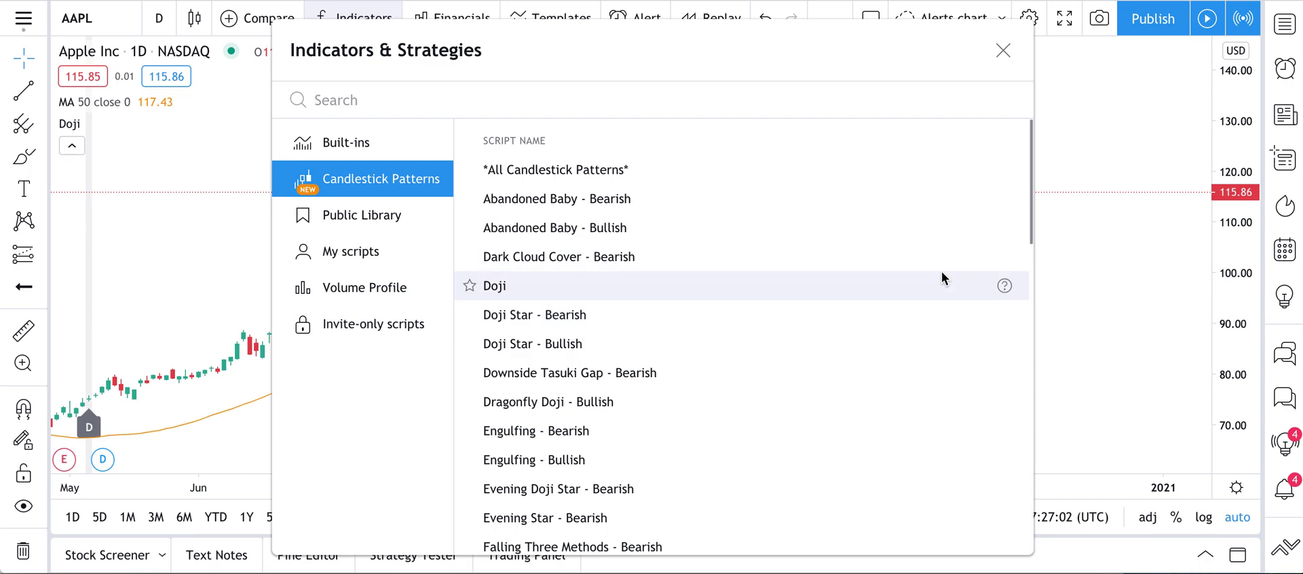
left_click(1006, 287)
scroll(499, 239, "down", 4)
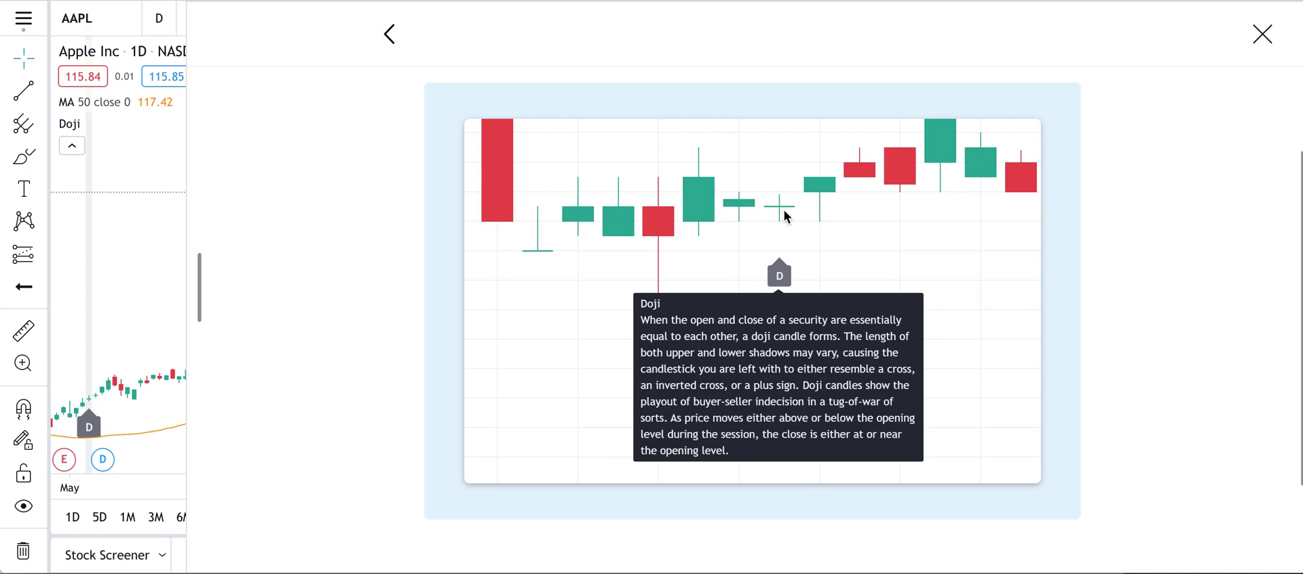
left_click(1263, 34)
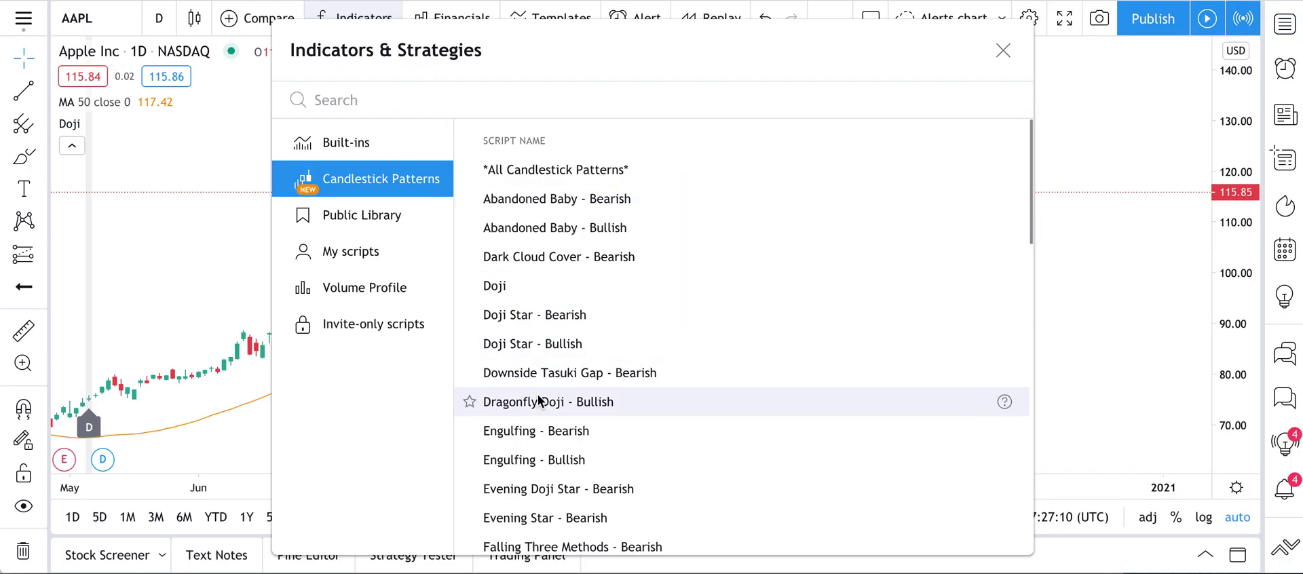
Step: Add All Candlestick Patterns, then remove it and Doji, leaving only the 50-period average
left_click(551, 172)
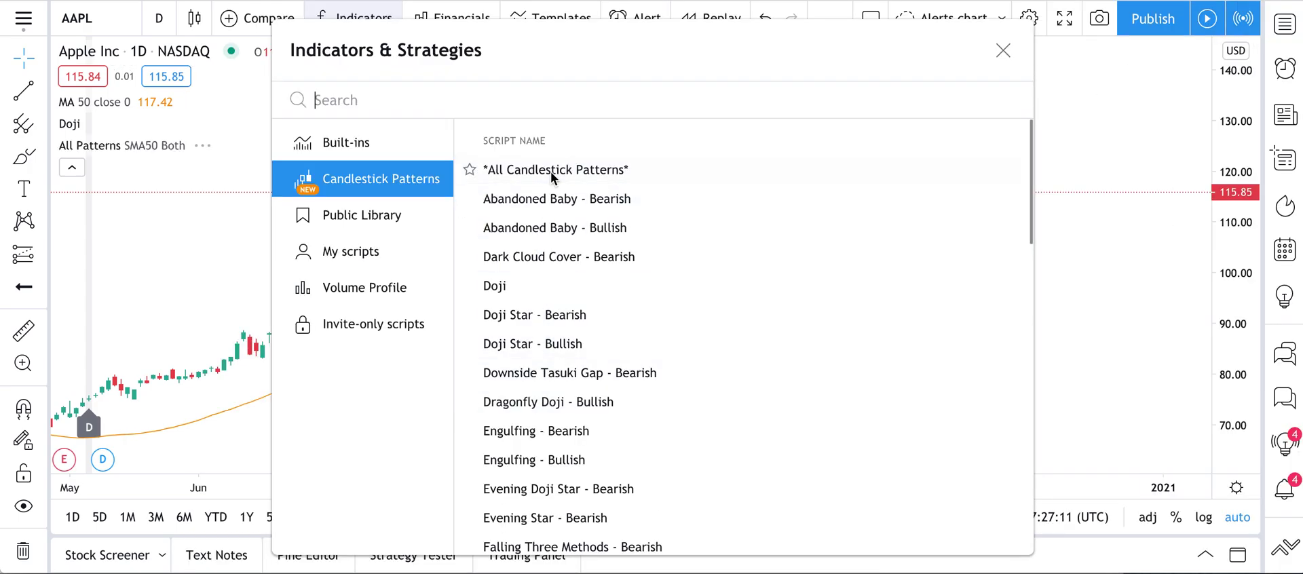
left_click(1002, 51)
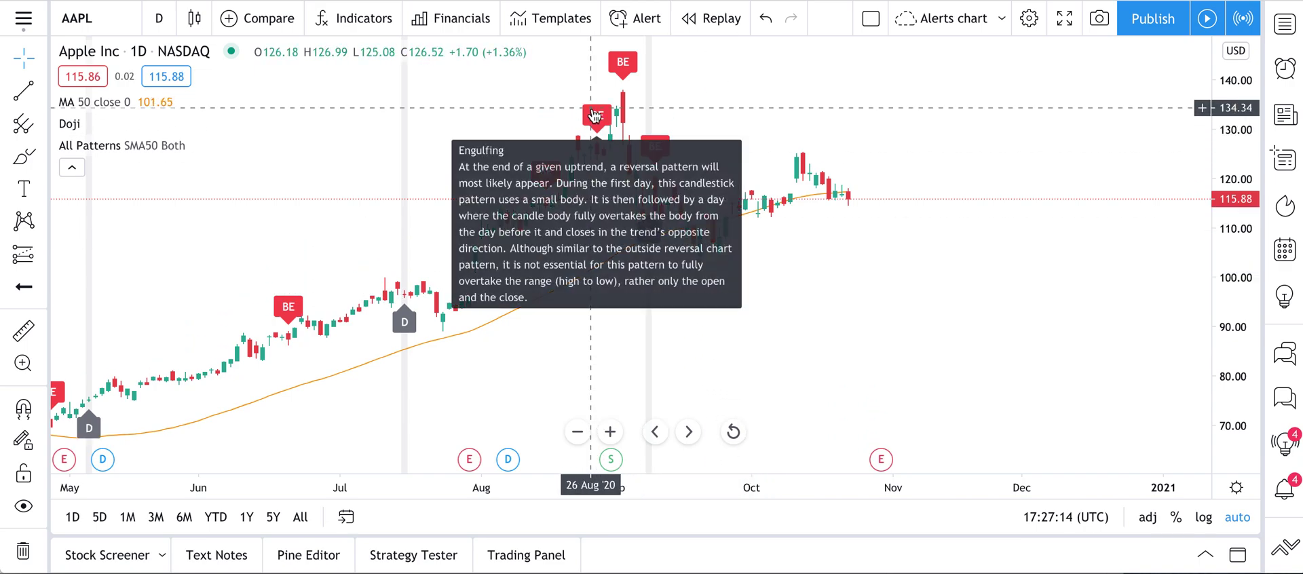
mouse_move(595, 118)
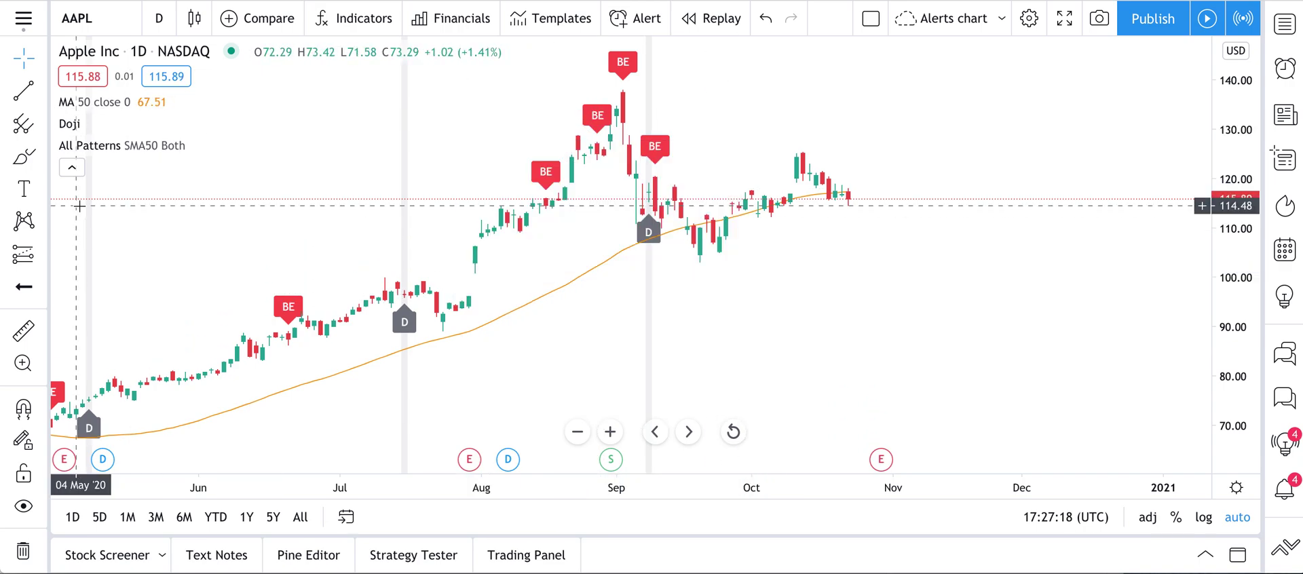
left_click(266, 146)
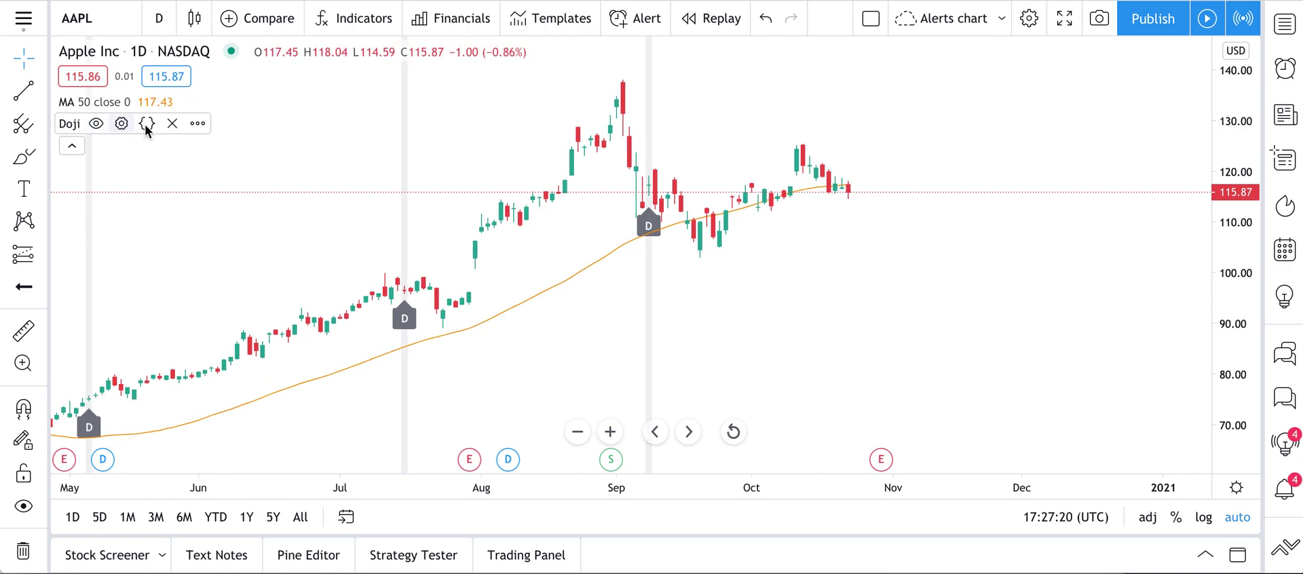
left_click(149, 125)
left_click(367, 20)
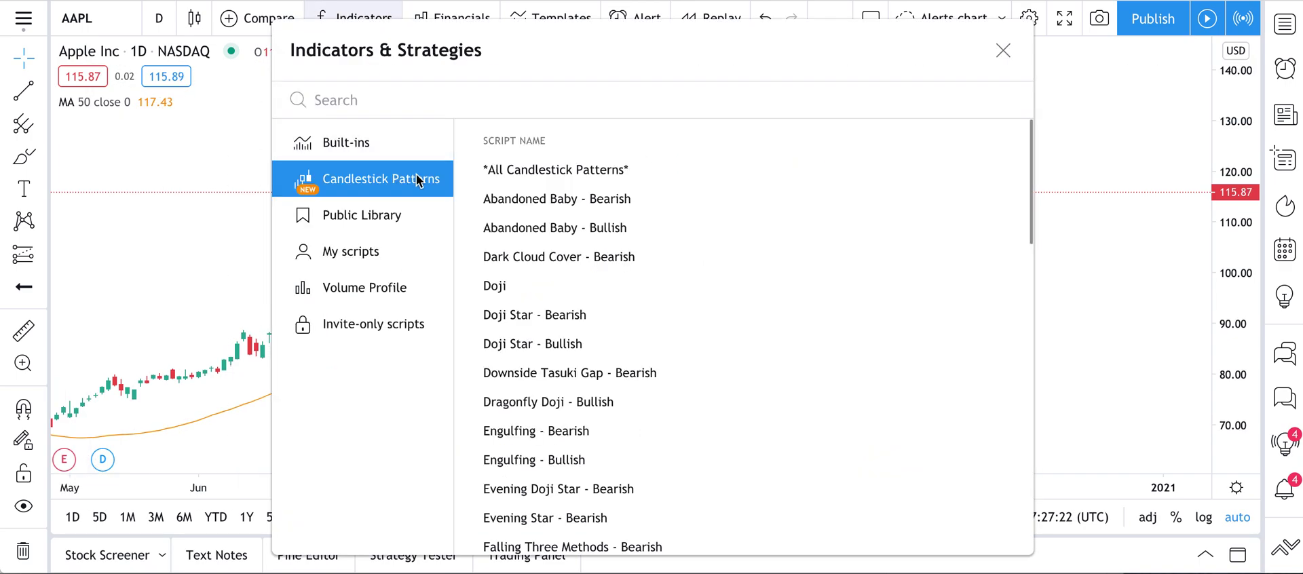
Step: Show Built-ins and read the Accumulation/Distribution help description
left_click(347, 146)
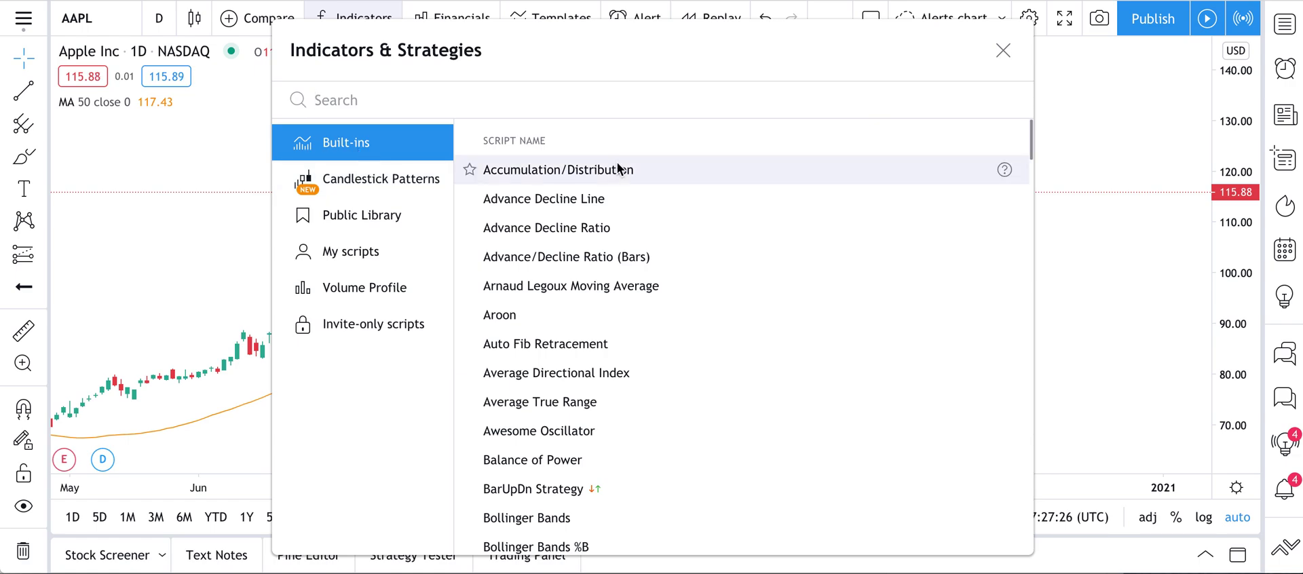
left_click(1005, 170)
scroll(824, 318, "down", 5)
scroll(824, 318, "down", 6)
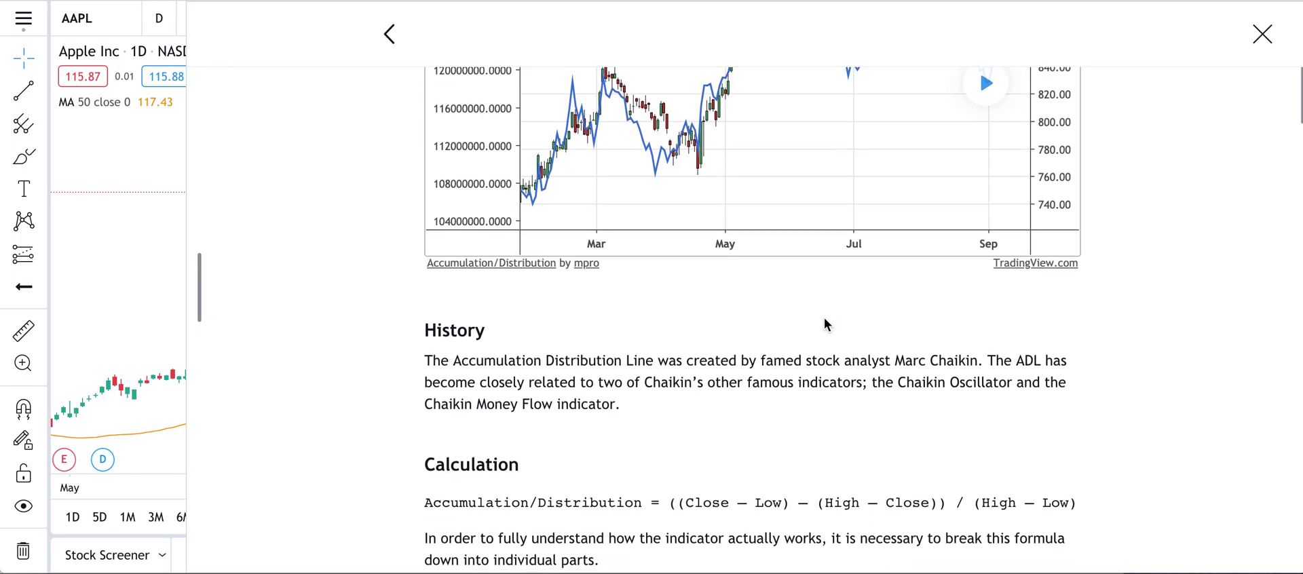
scroll(824, 318, "down", 3)
scroll(824, 317, "up", 15)
left_click(1256, 90)
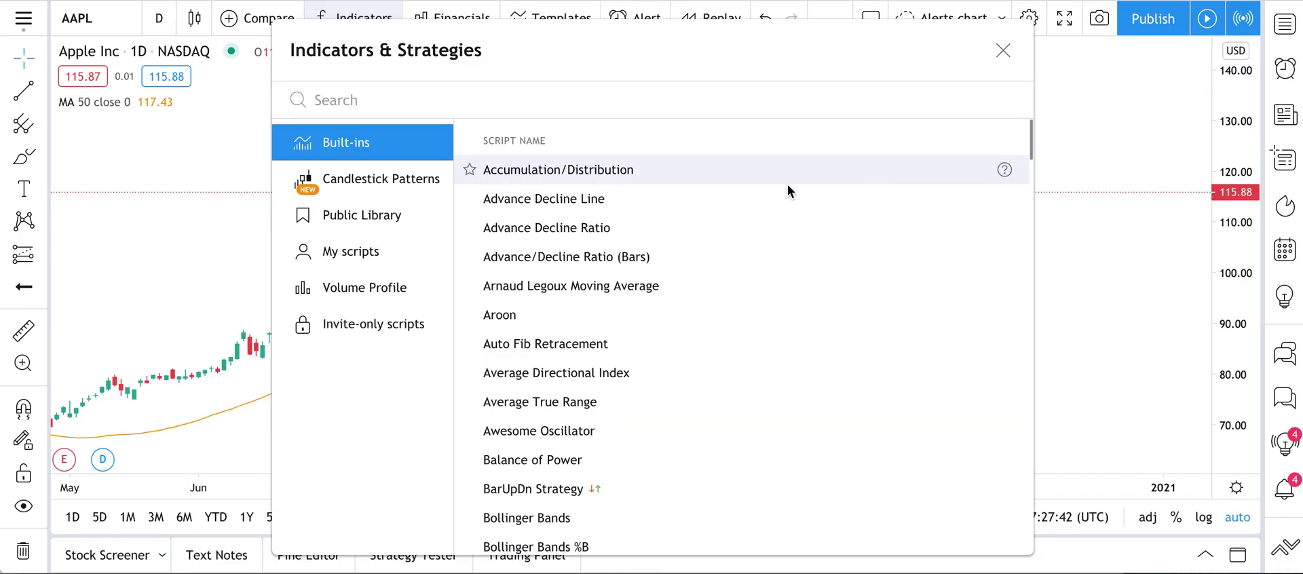
Step: Scroll further down and read the Bollinger Bands help description
scroll(557, 268, "down", 2)
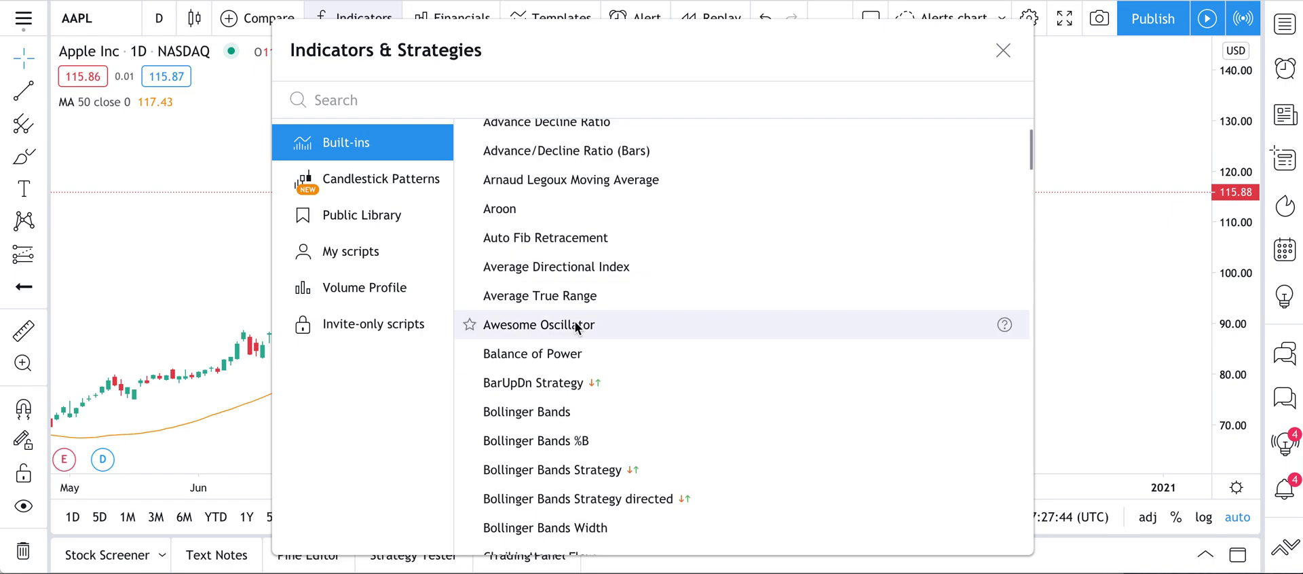
scroll(575, 326, "down", 2)
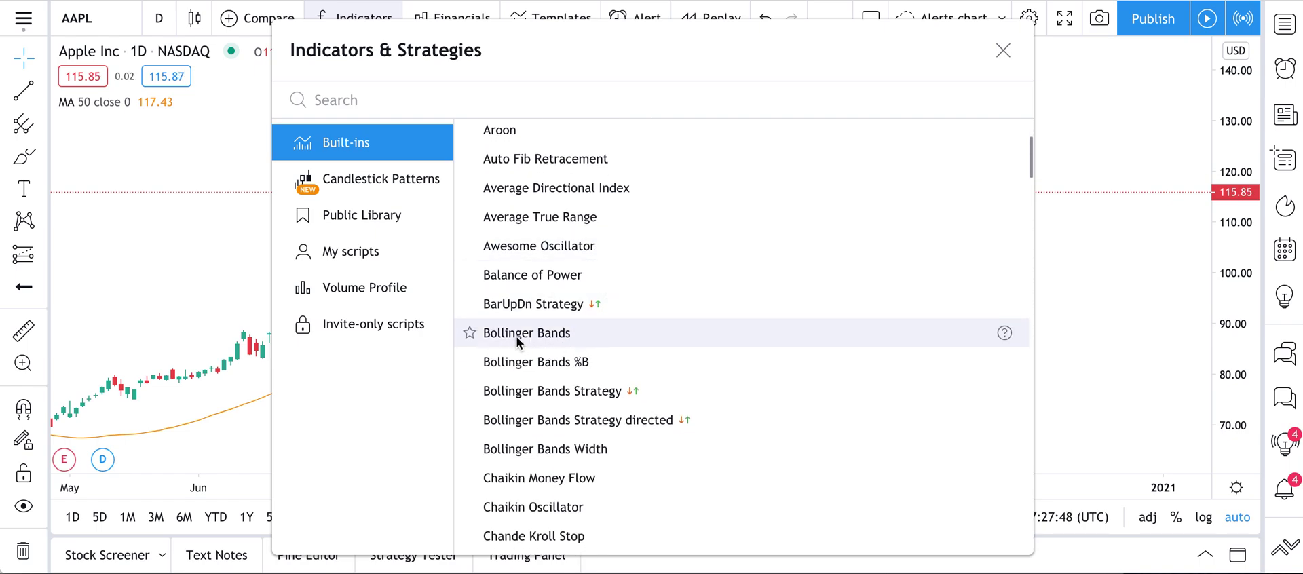
left_click(1004, 333)
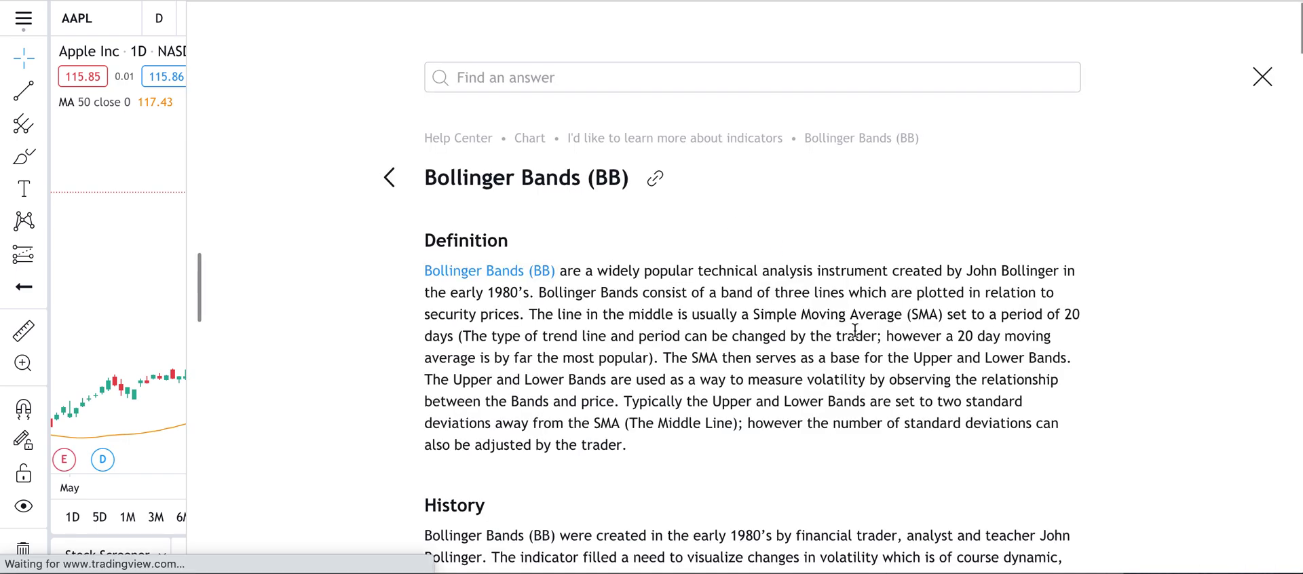
scroll(798, 343, "down", 1)
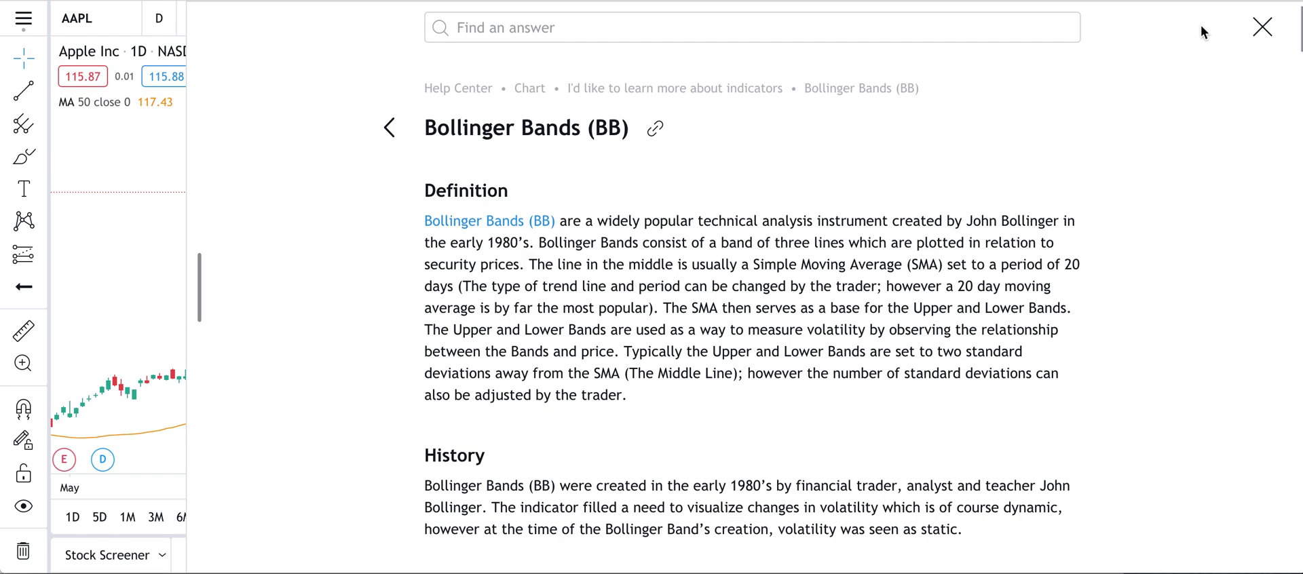
left_click(1261, 27)
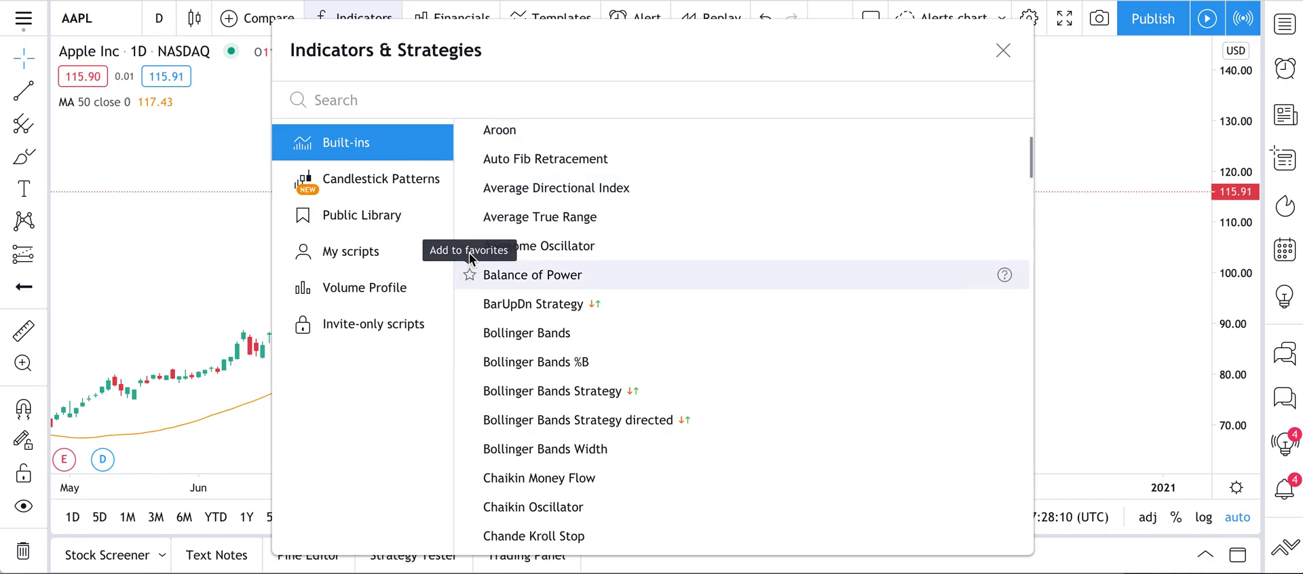
Step: Favorite Auto Fib Retracement, Bollinger Bands %B, Conditional Expressions and Detrended Price Oscillator, checking the Favorites list
left_click(469, 160)
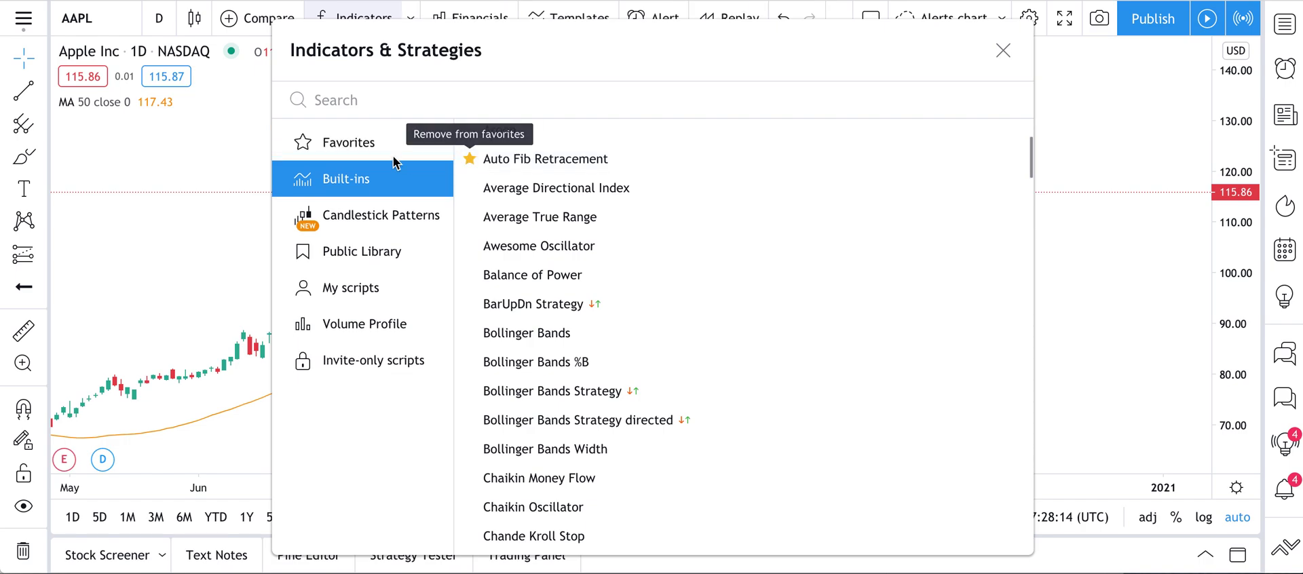
left_click(328, 144)
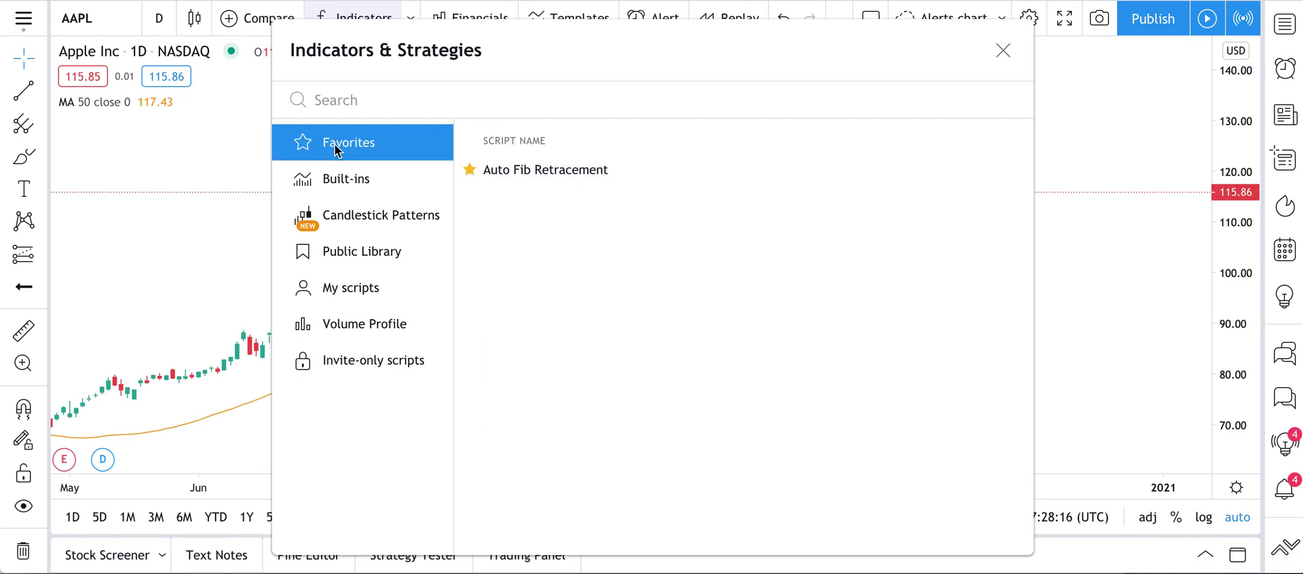
left_click(332, 179)
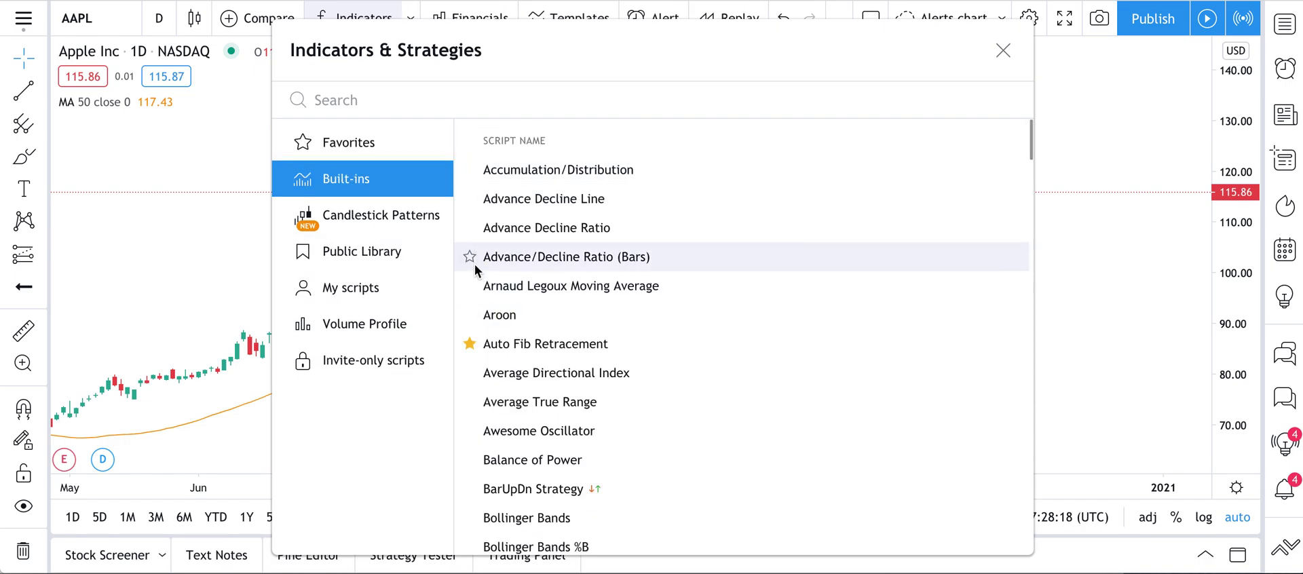
scroll(471, 263, "down", 5)
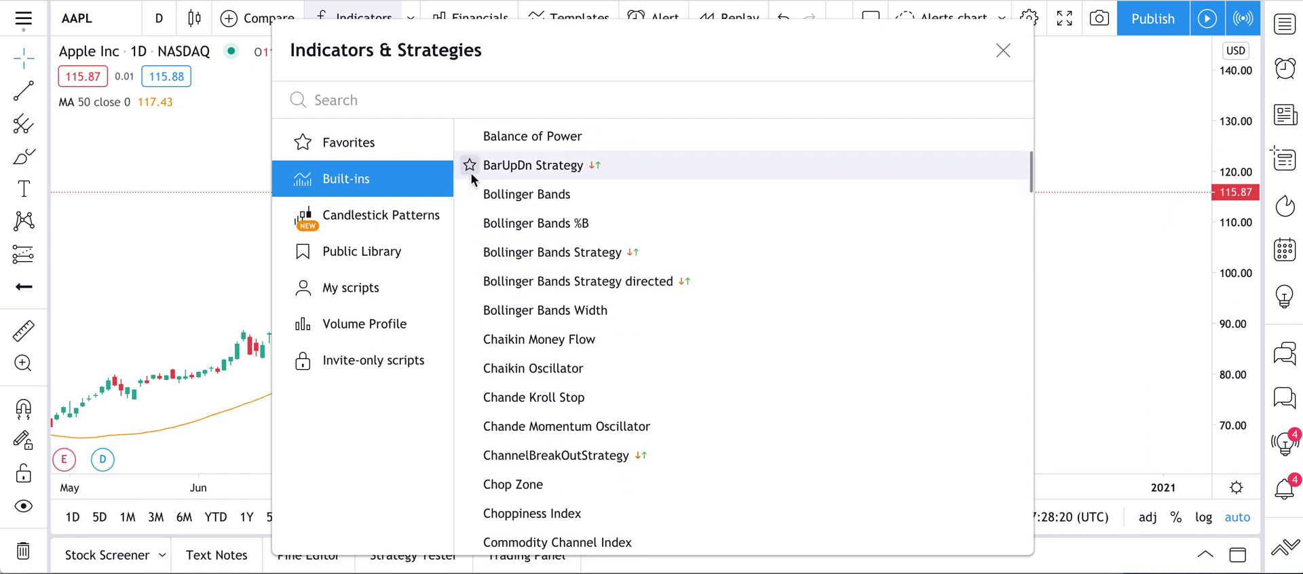
left_click(470, 223)
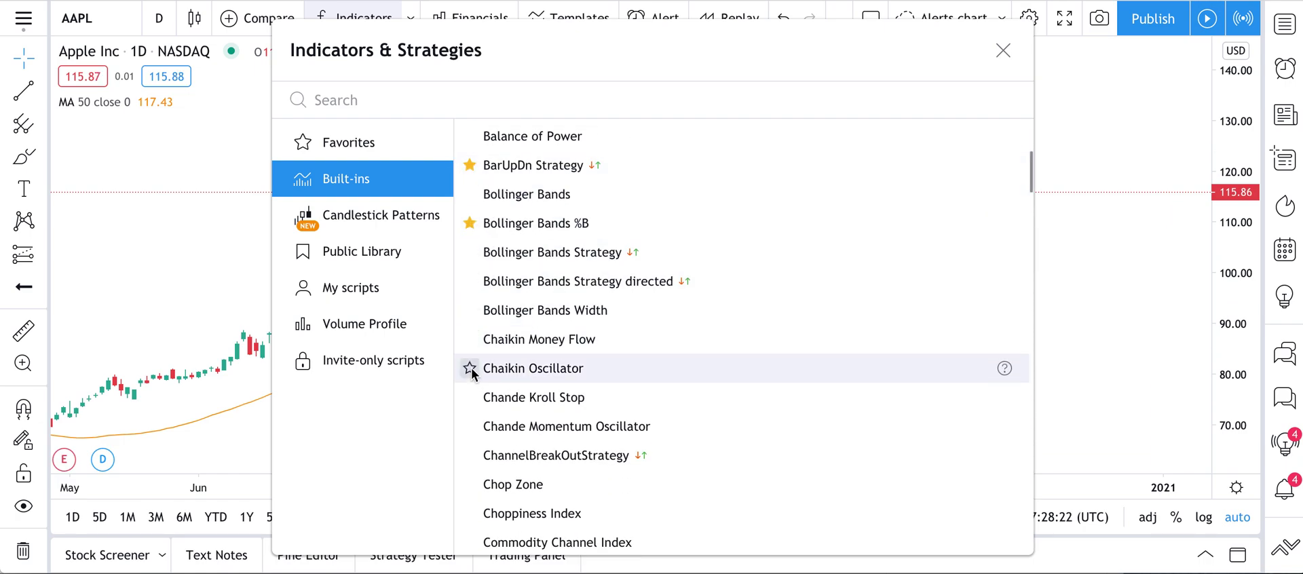
scroll(470, 375, "down", 5)
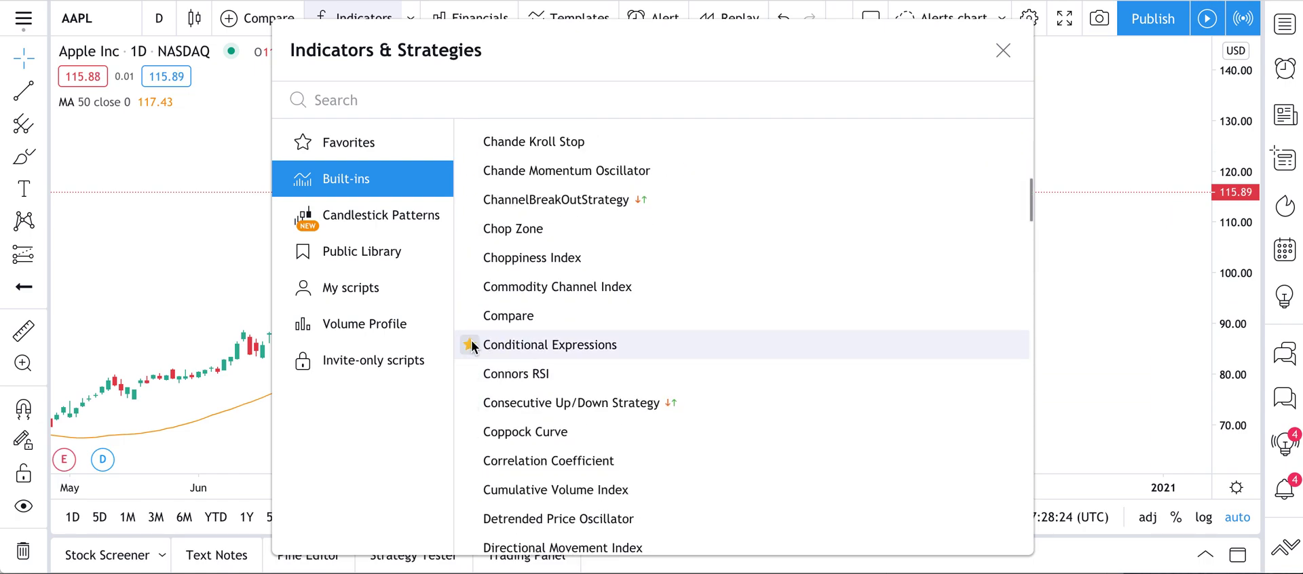
left_click(469, 345)
scroll(471, 340, "down", 4)
left_click(469, 329)
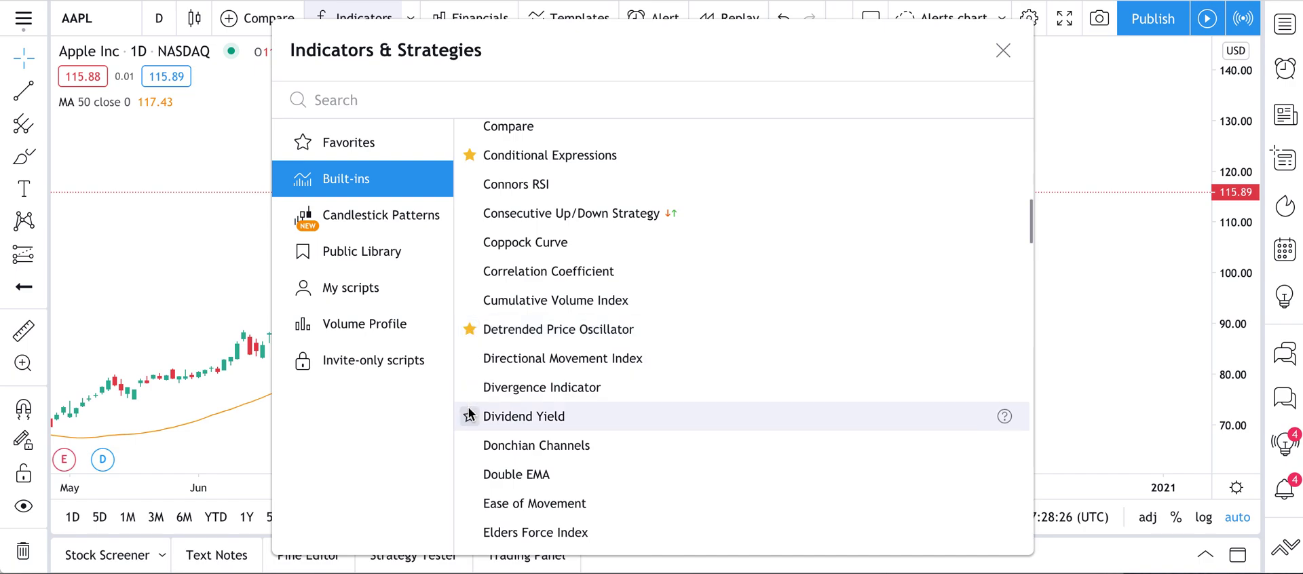
left_click(380, 149)
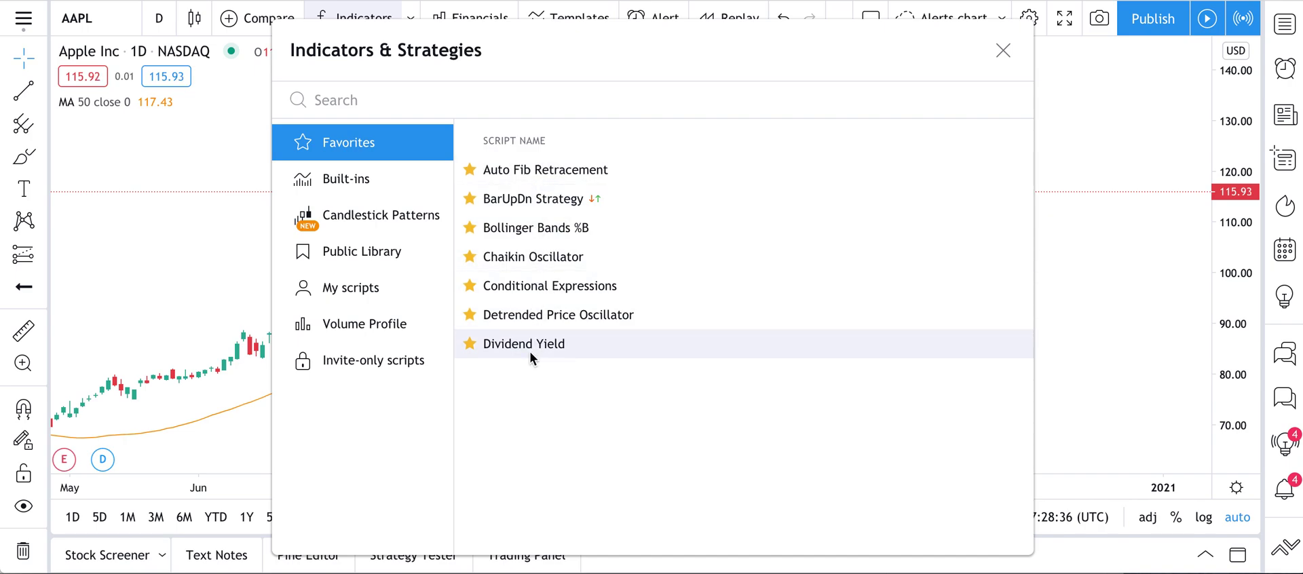
left_click(1003, 50)
Step: Favorite Abandoned Baby - Bullish, Doji Star - Bearish, Dragonfly Doji - Bullish and Engulfing - Bullish patterns
key("/")
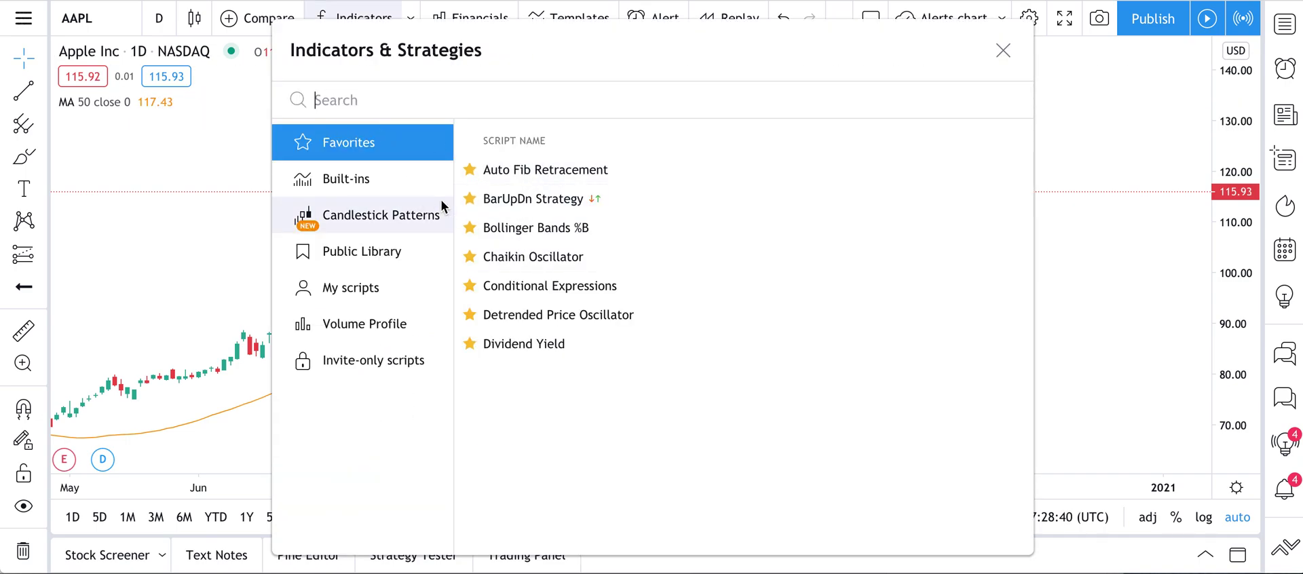
left_click(388, 186)
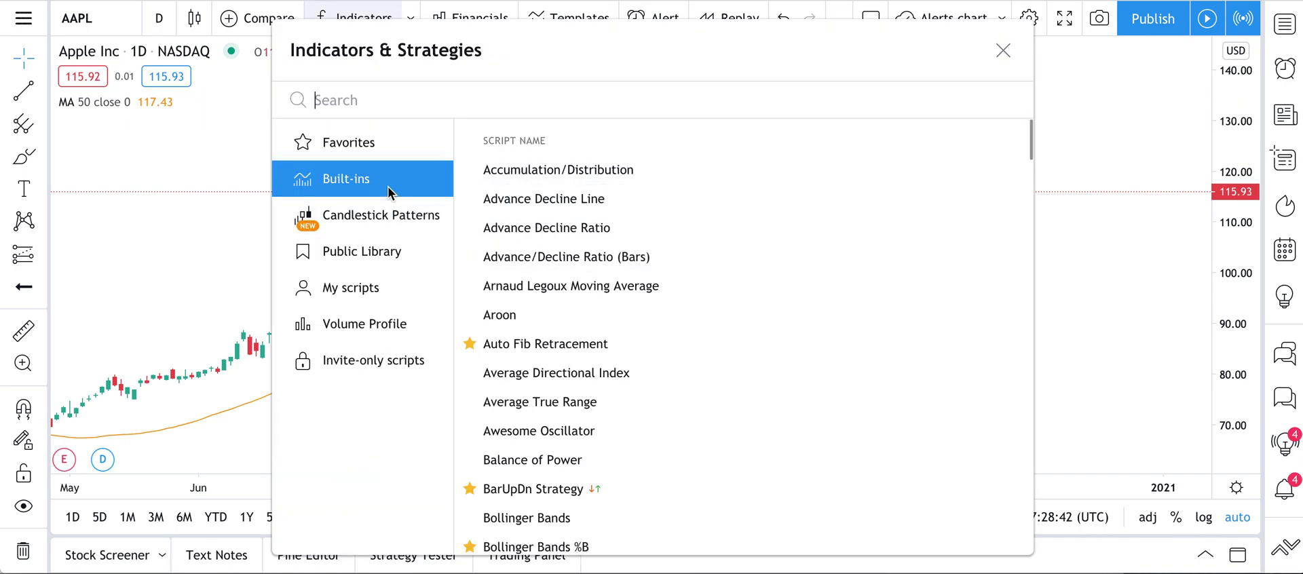
left_click(379, 218)
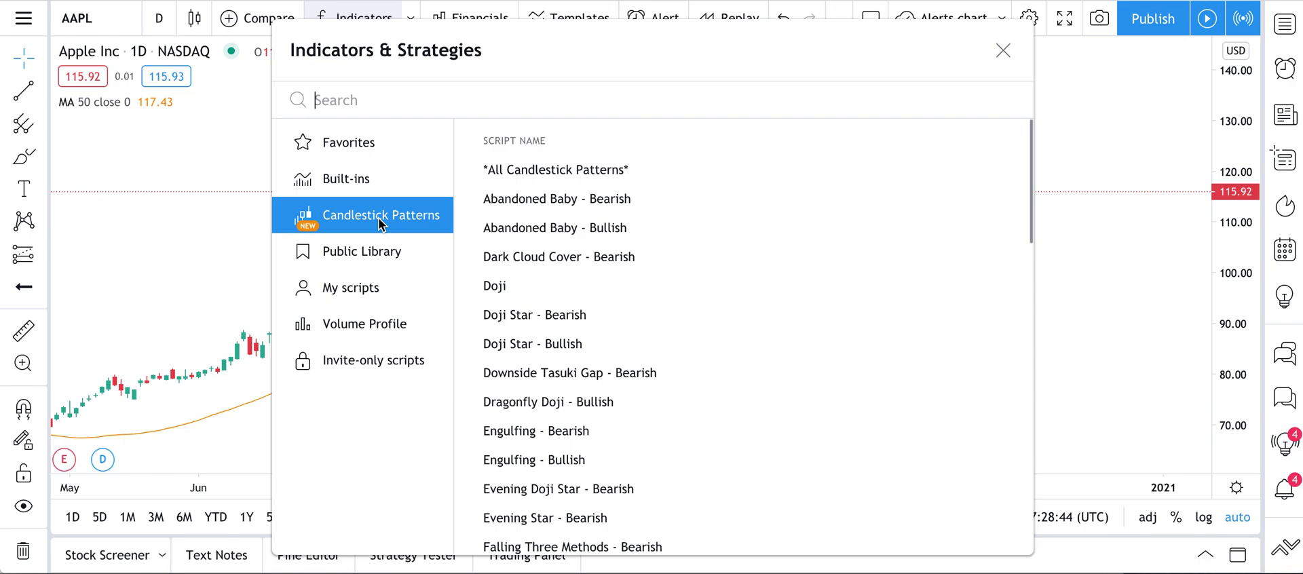
left_click(469, 228)
left_click(469, 314)
left_click(469, 402)
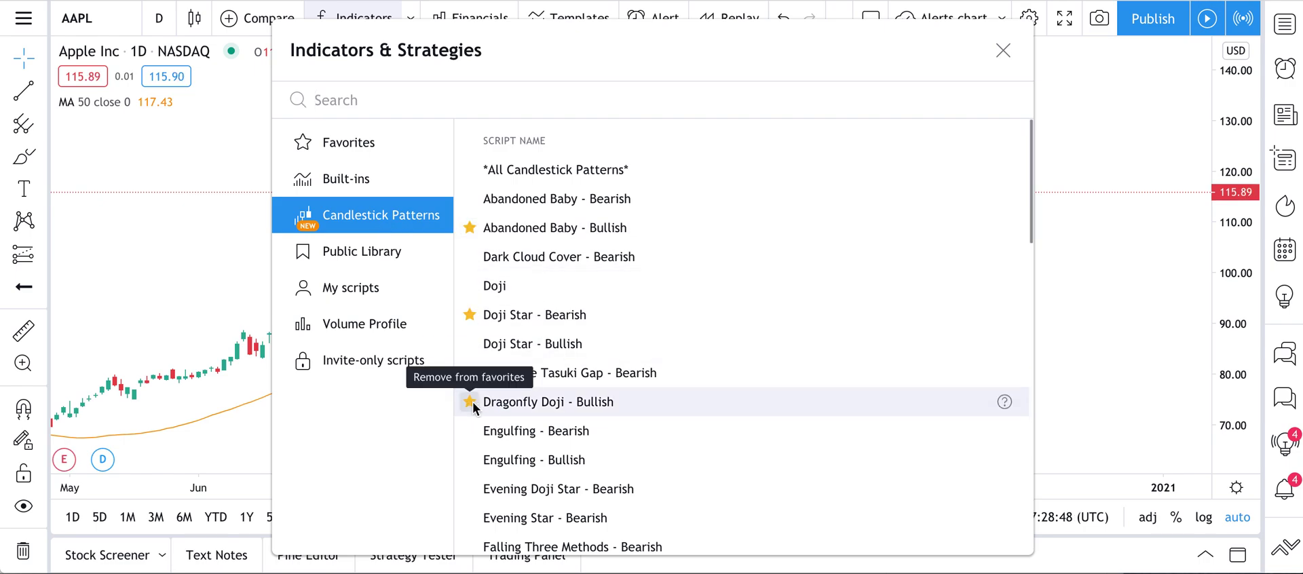
left_click(469, 460)
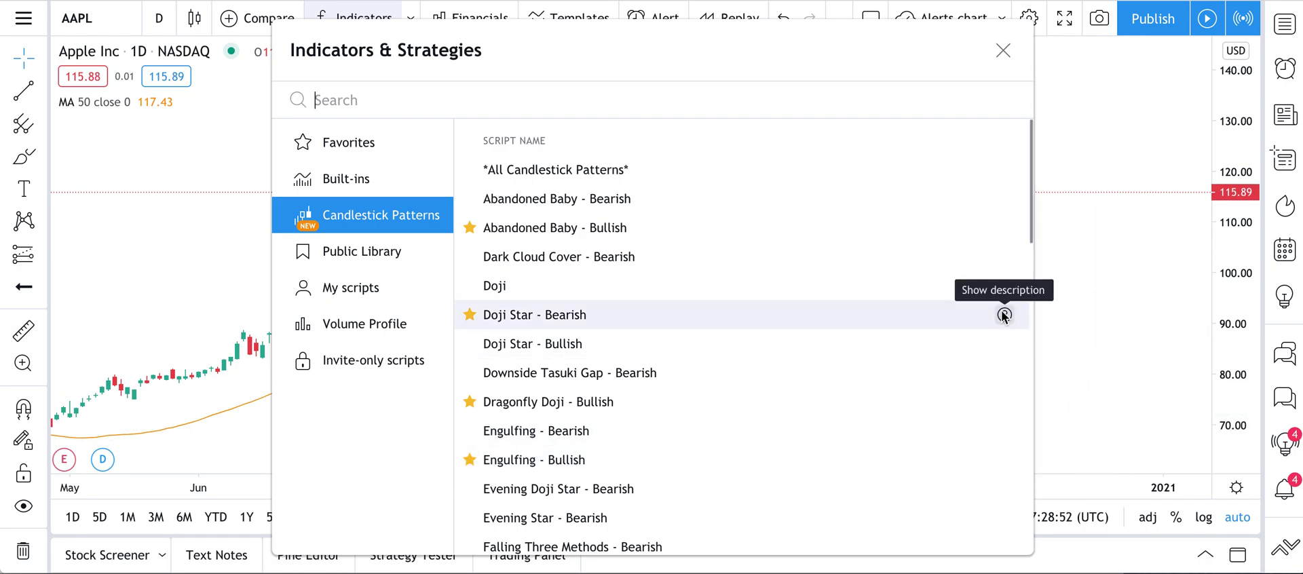
Step: Read the Doji Star - Bearish help page, then browse the Public Library community scripts
left_click(1004, 315)
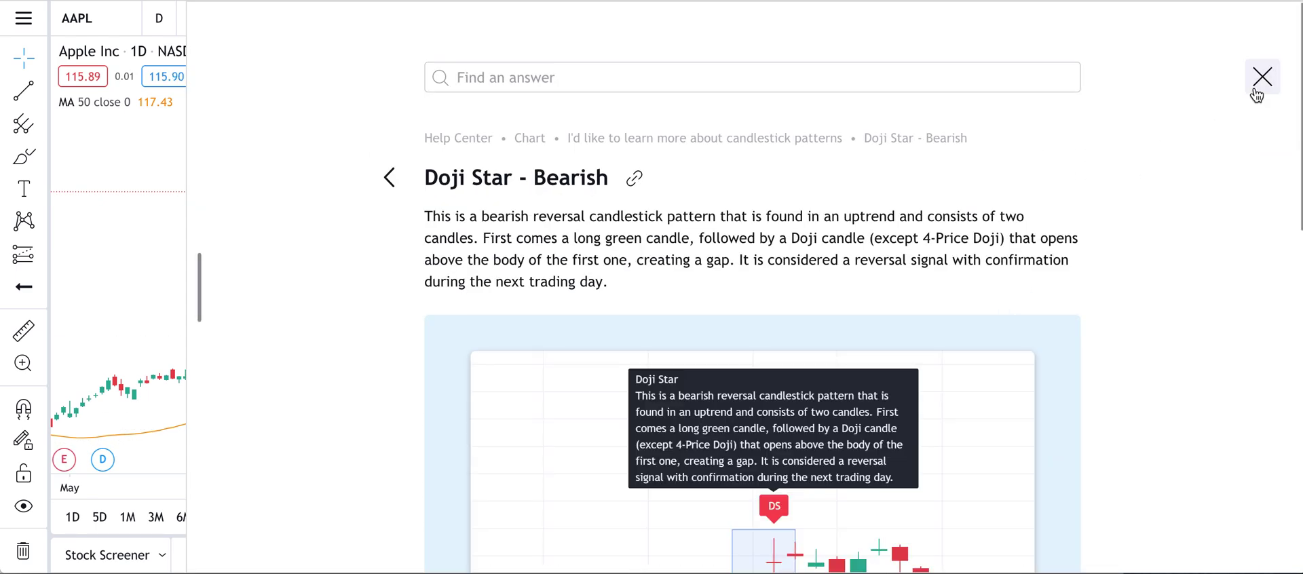
left_click(1261, 79)
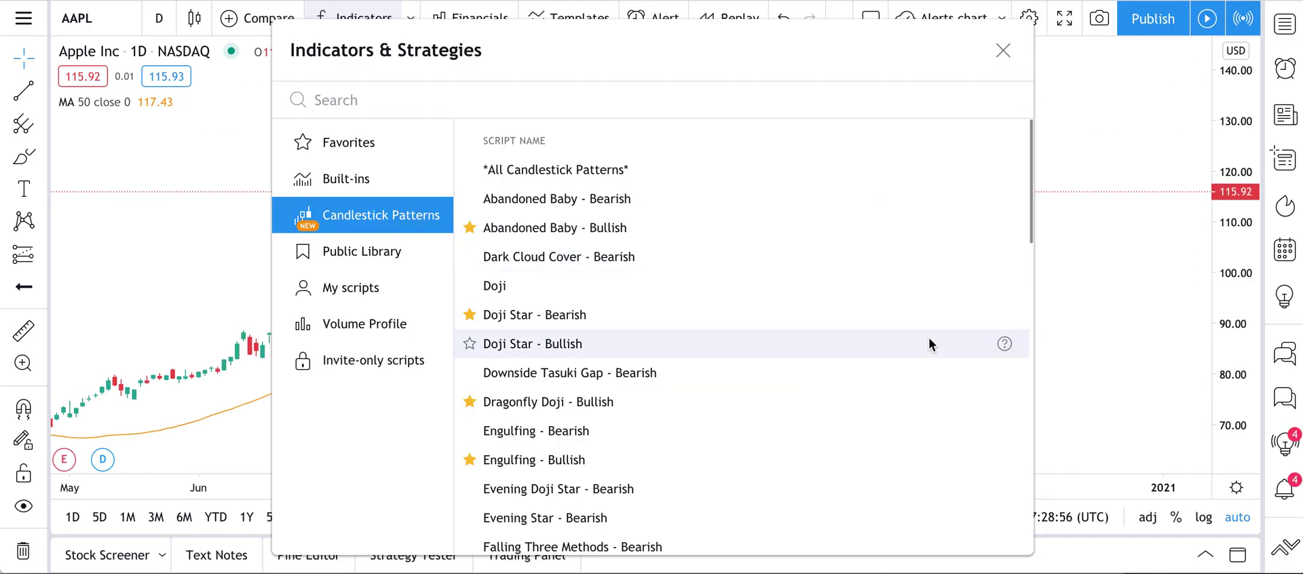
left_click(380, 257)
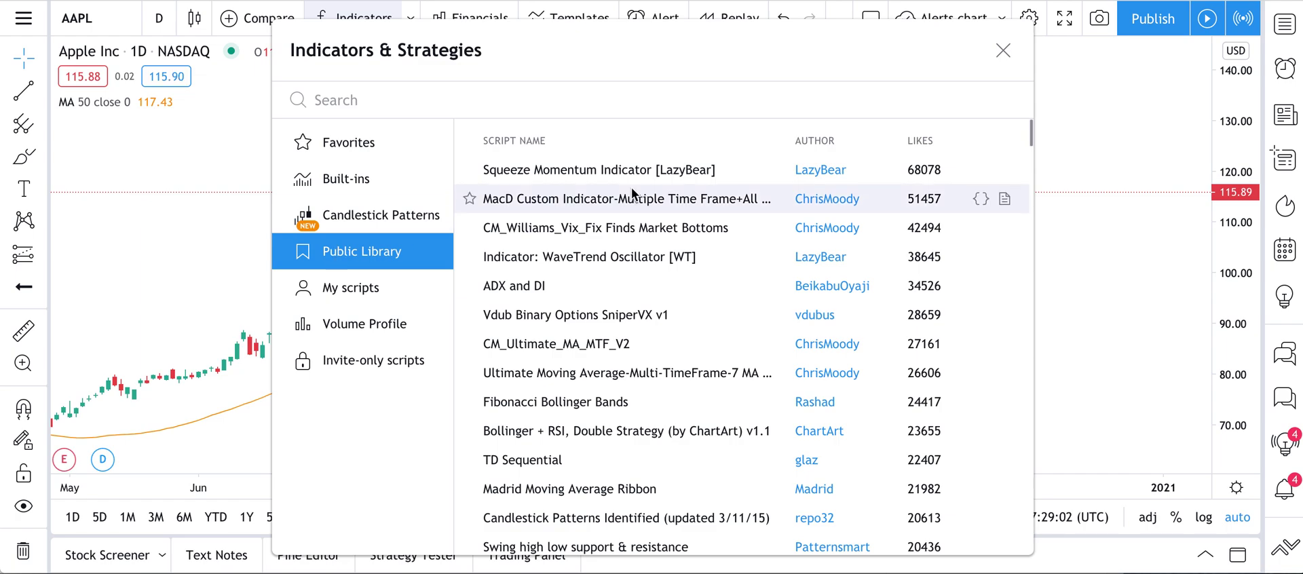
Step: Reopen the indicator browser and scroll the Public Library list down to CM Sling Shot System
left_click(1003, 50)
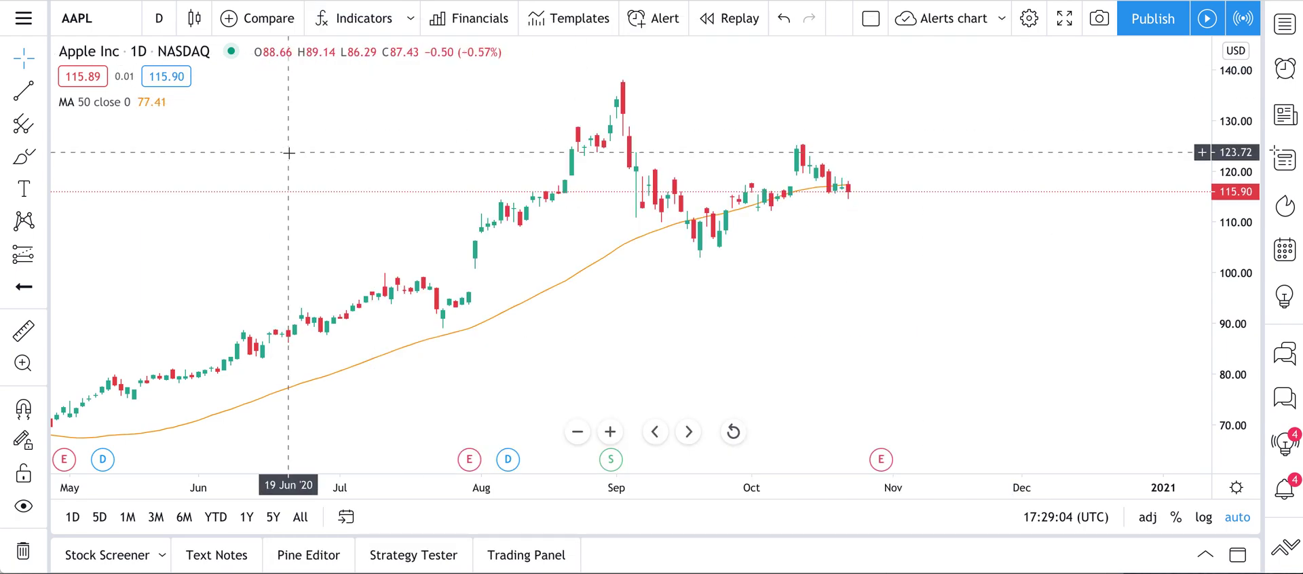
left_click(365, 22)
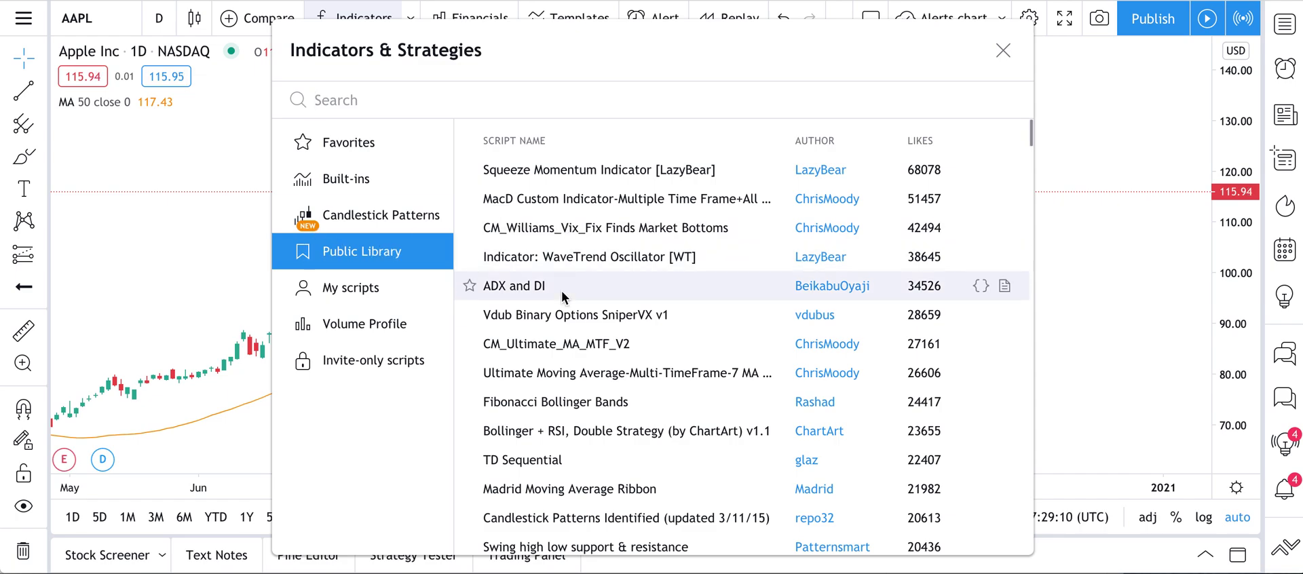
scroll(561, 291, "down", 5)
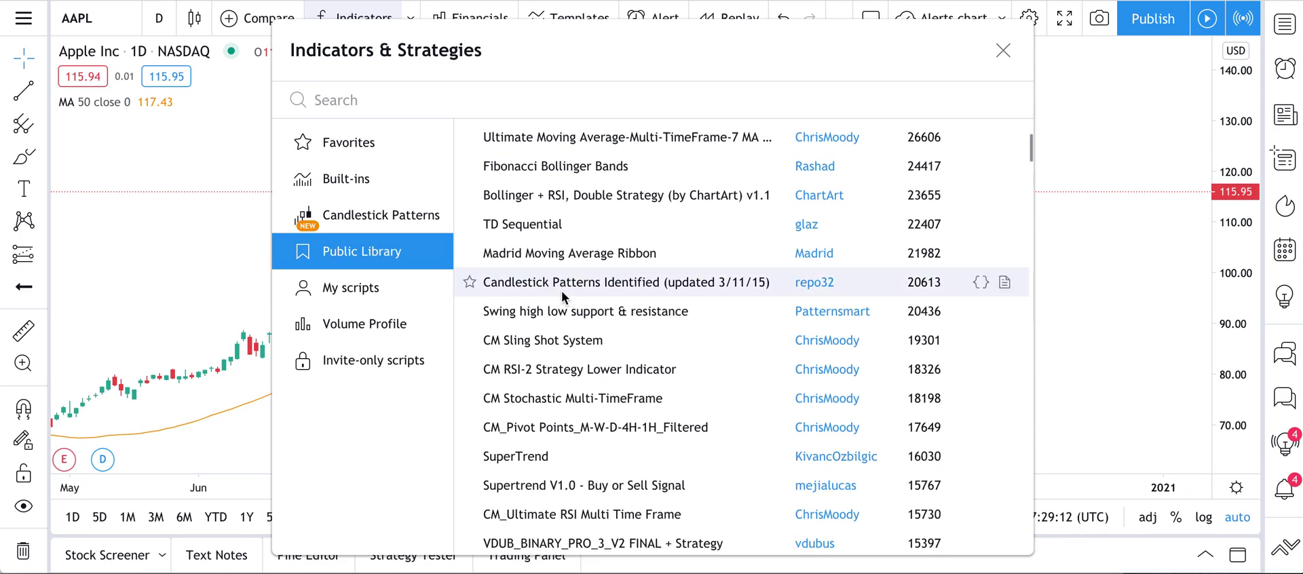
scroll(561, 291, "down", 4)
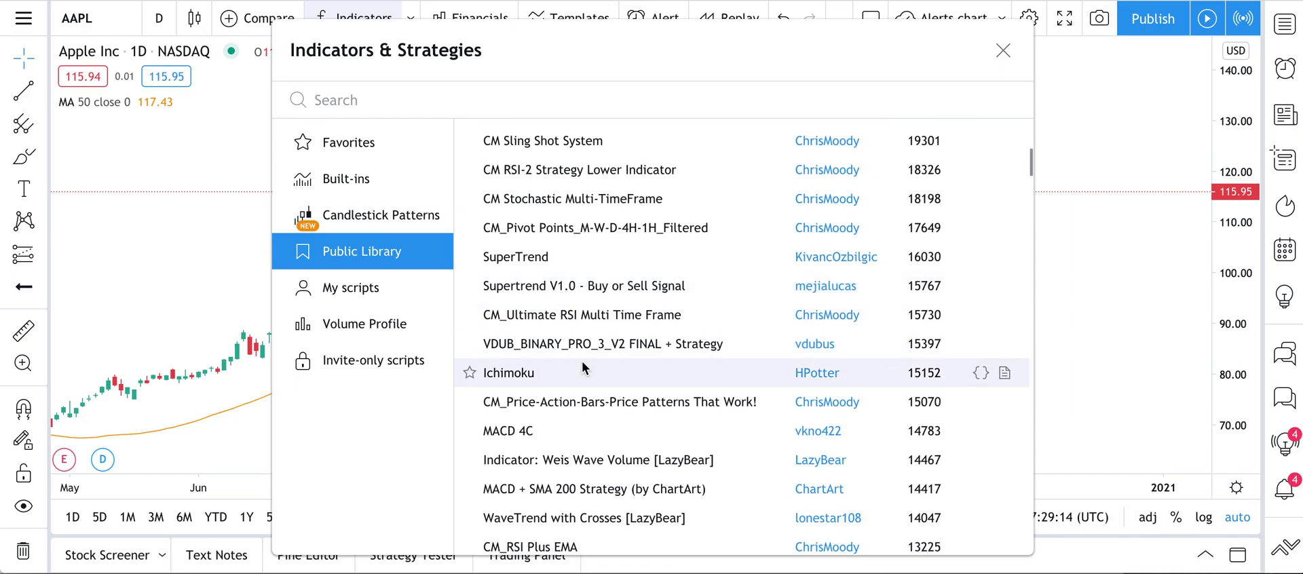
scroll(581, 364, "down", 4)
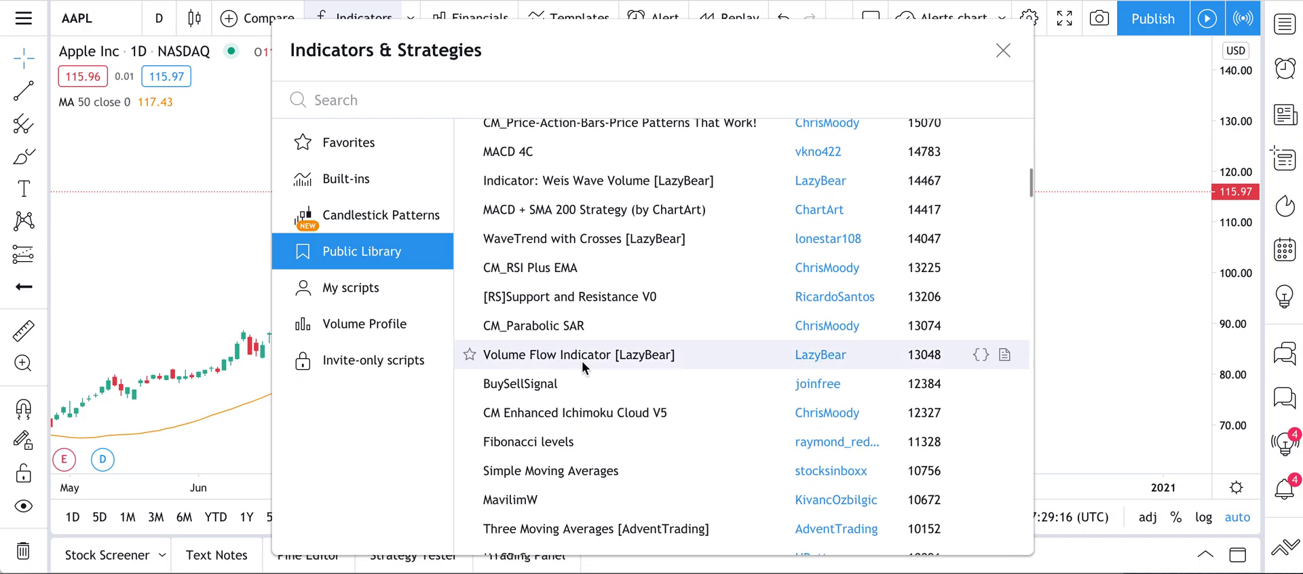
scroll(581, 361, "down", 5)
scroll(581, 362, "up", 12)
scroll(581, 362, "up", 6)
scroll(609, 407, "down", 7)
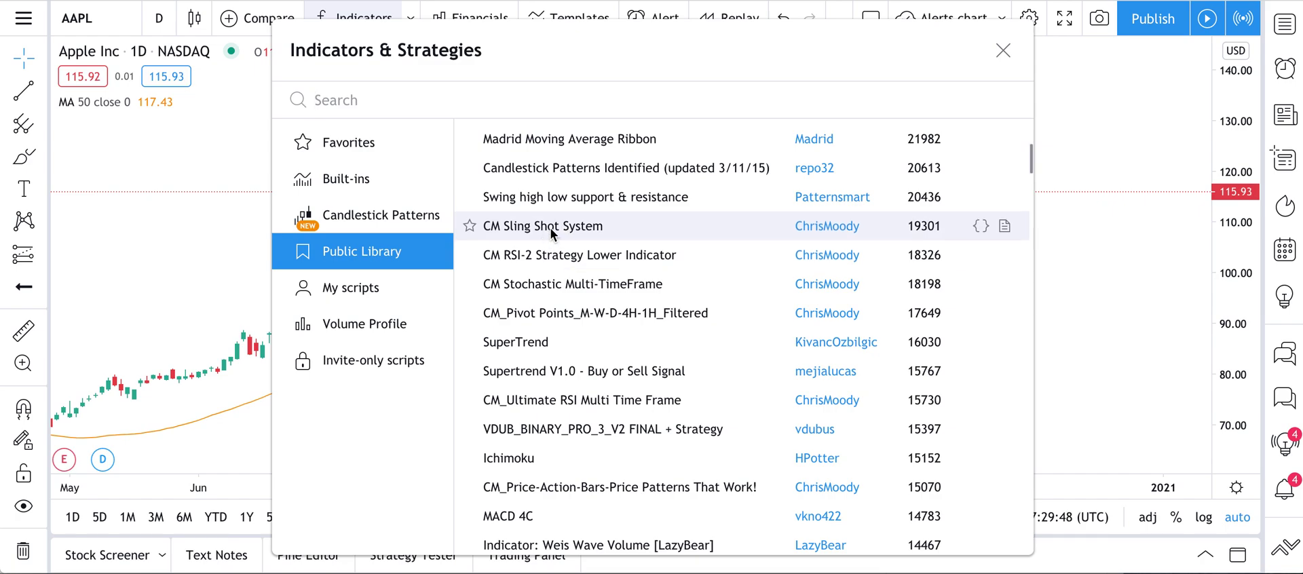
Step: Add CM Sling Shot System from the Public Library, then delete the MA 50 indicator from the chart
left_click(551, 229)
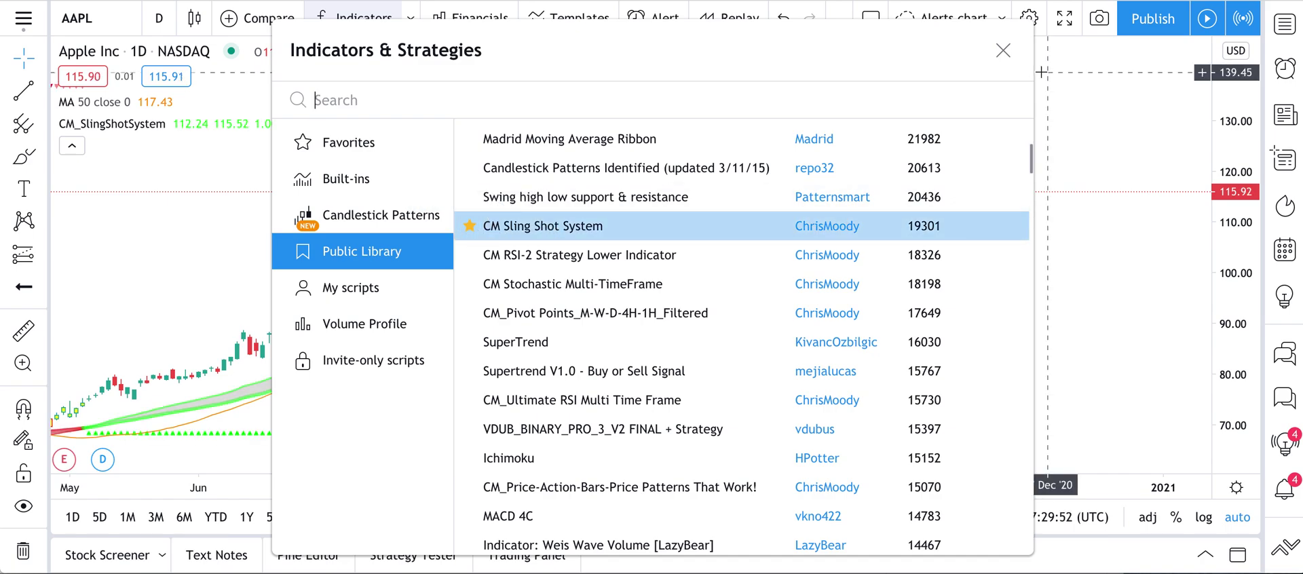
left_click(1004, 51)
mouse_move(143, 107)
left_click(222, 103)
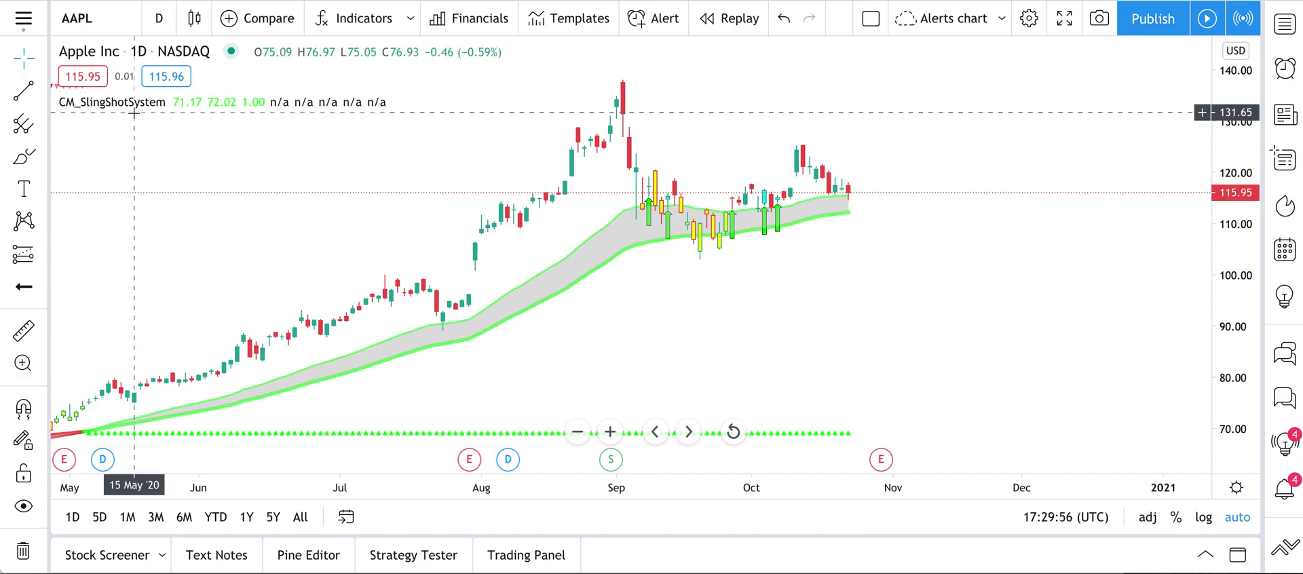
scroll(602, 268, "left", 5)
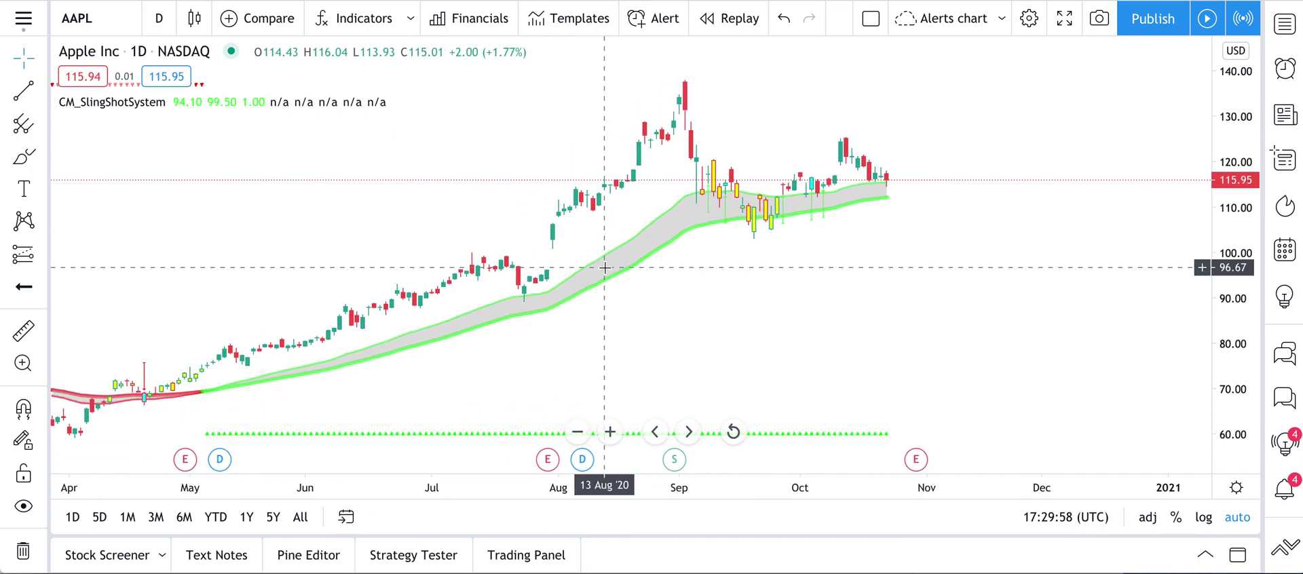
scroll(529, 286, "down", 5)
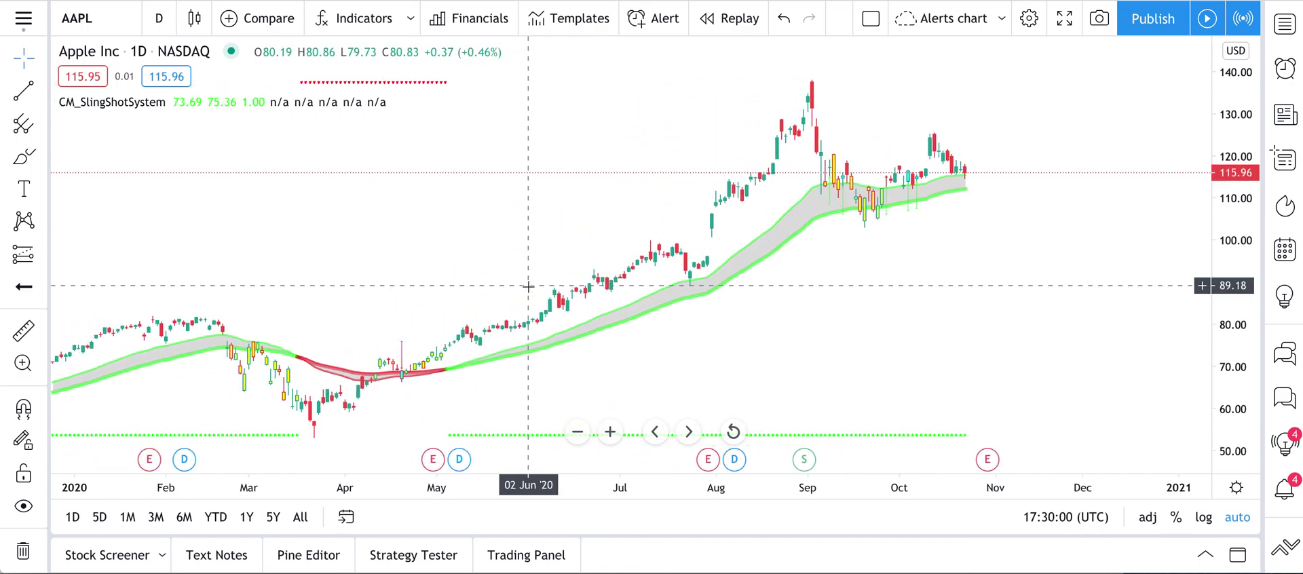
scroll(528, 286, "up", 4)
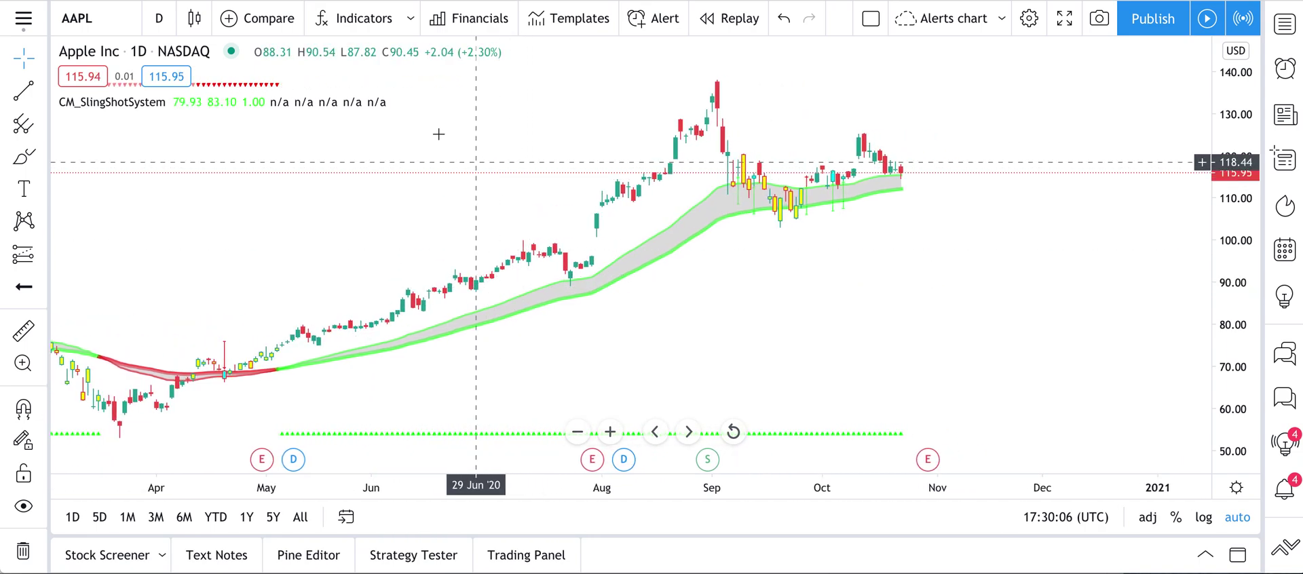
Step: Open the indicator browser and scroll through the Built-ins list
left_click(373, 22)
left_click(327, 180)
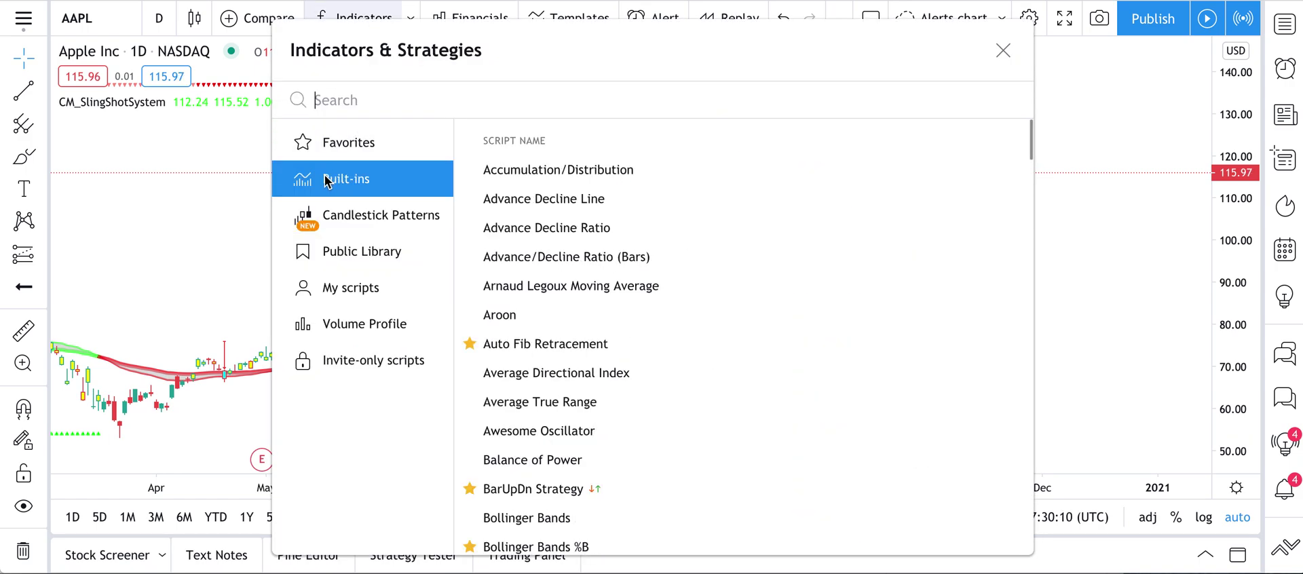
scroll(529, 292, "down", 2)
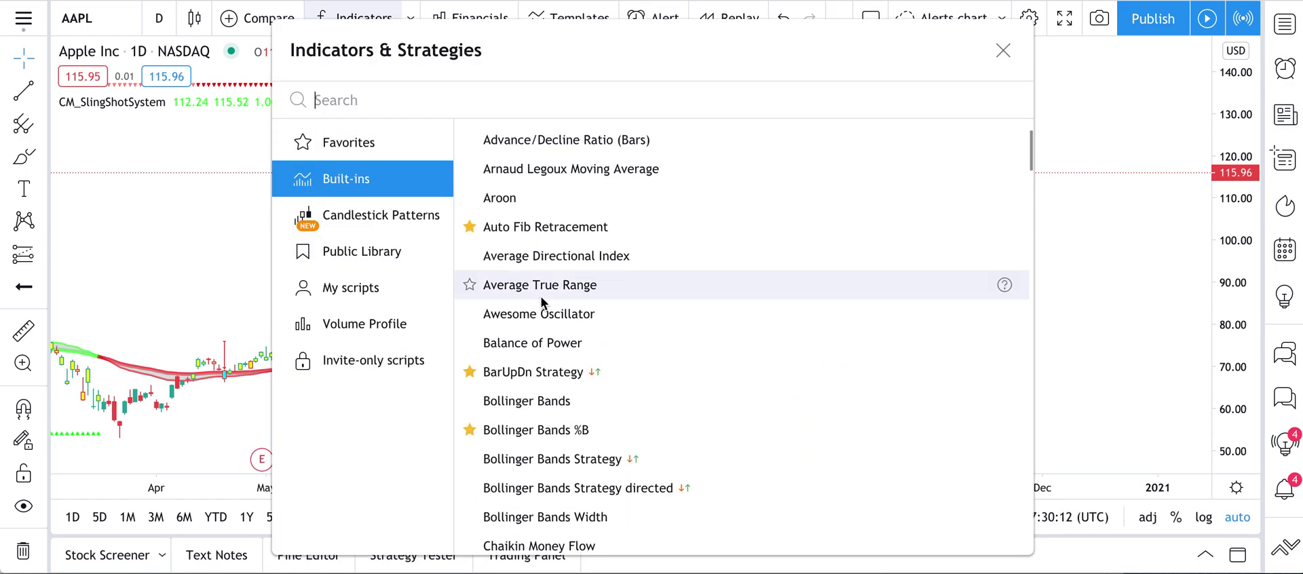
scroll(542, 302, "down", 5)
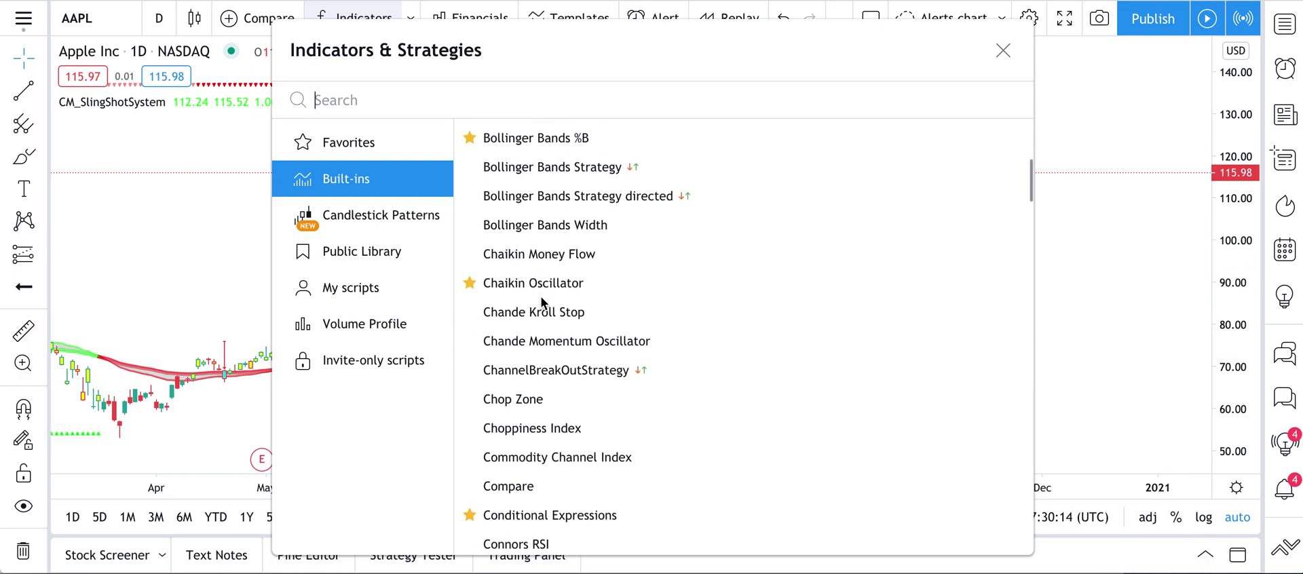
Step: Add SuperTrend from the Public Library and hide the CM_SlingShotSystem overlay
left_click(380, 253)
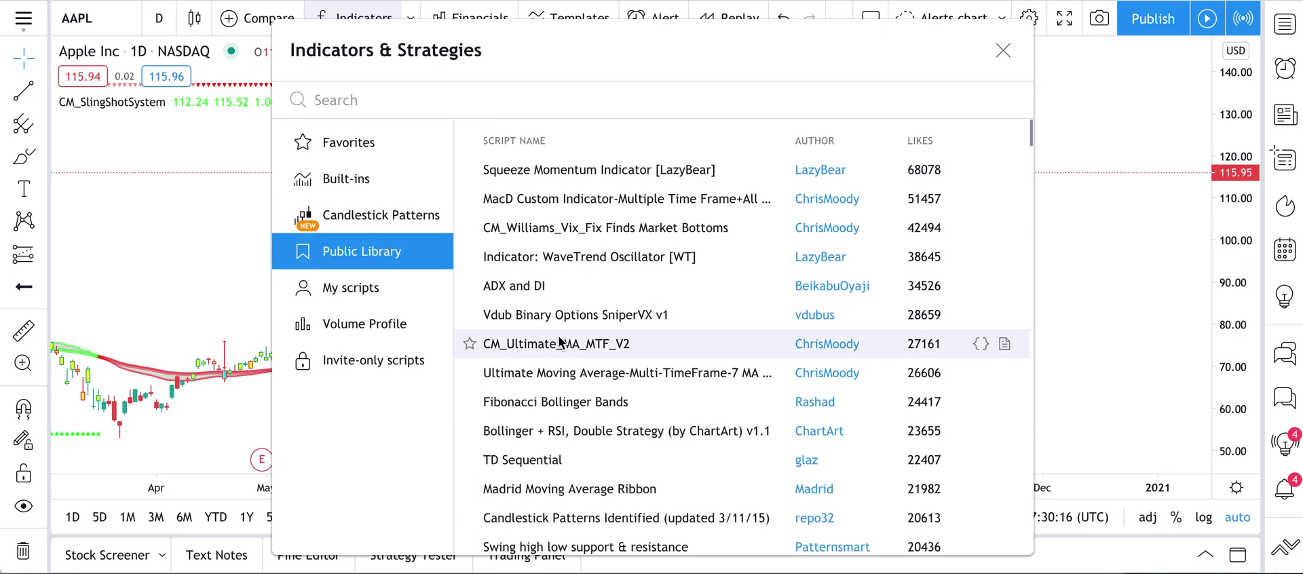
scroll(560, 342, "down", 5)
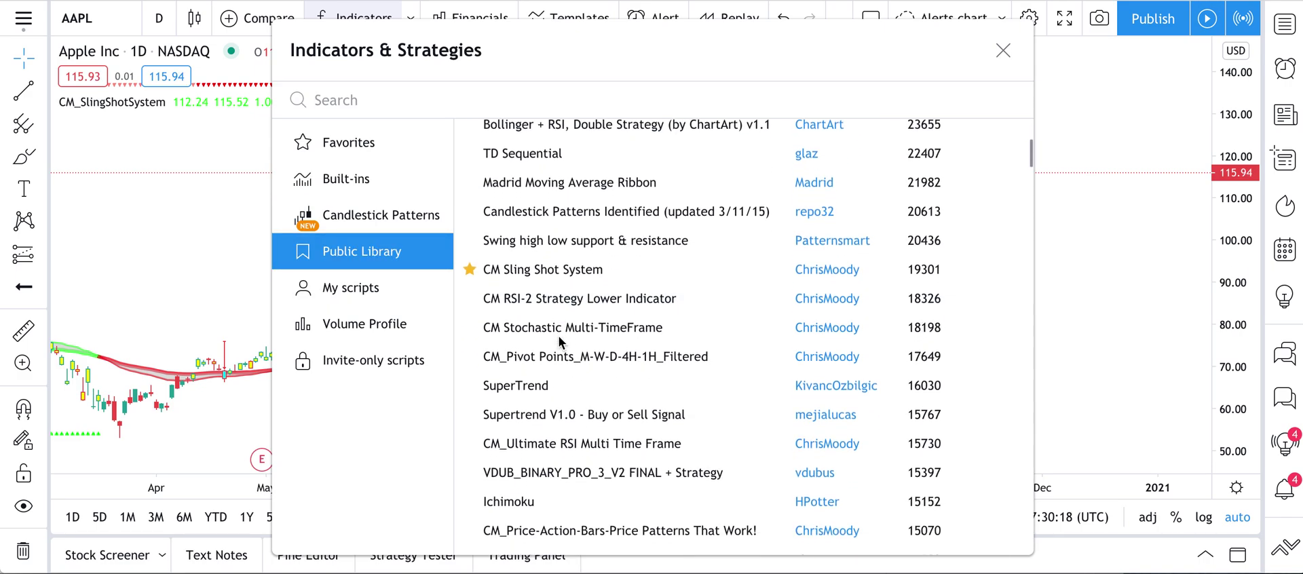
scroll(559, 338, "down", 2)
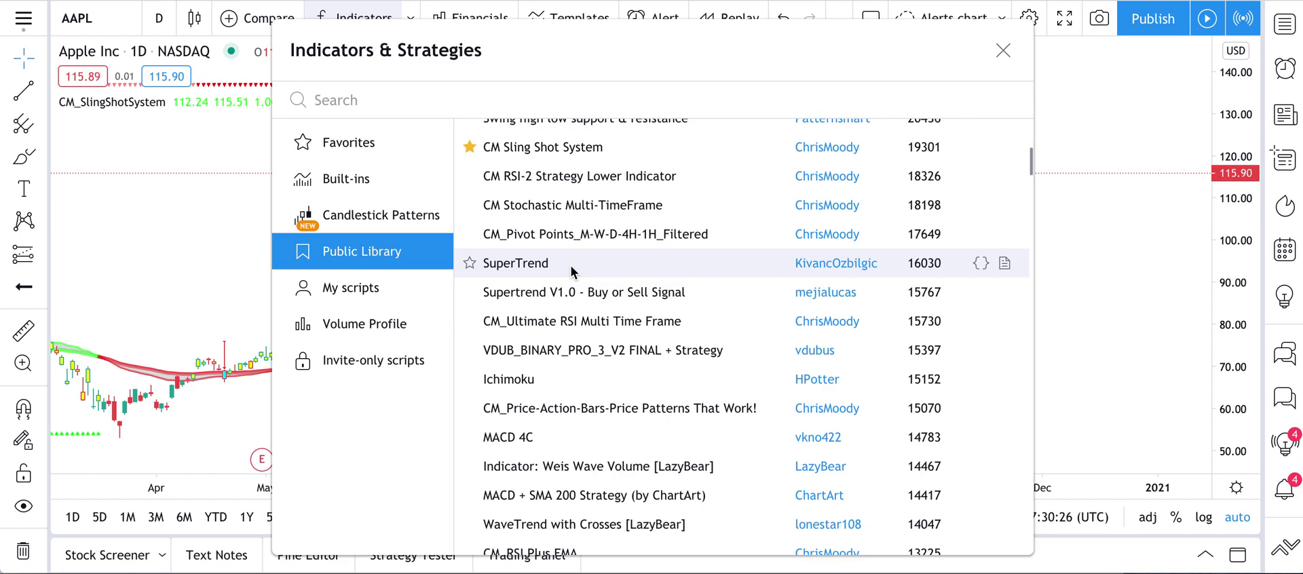
scroll(543, 380, "down", 2)
scroll(543, 380, "up", 1)
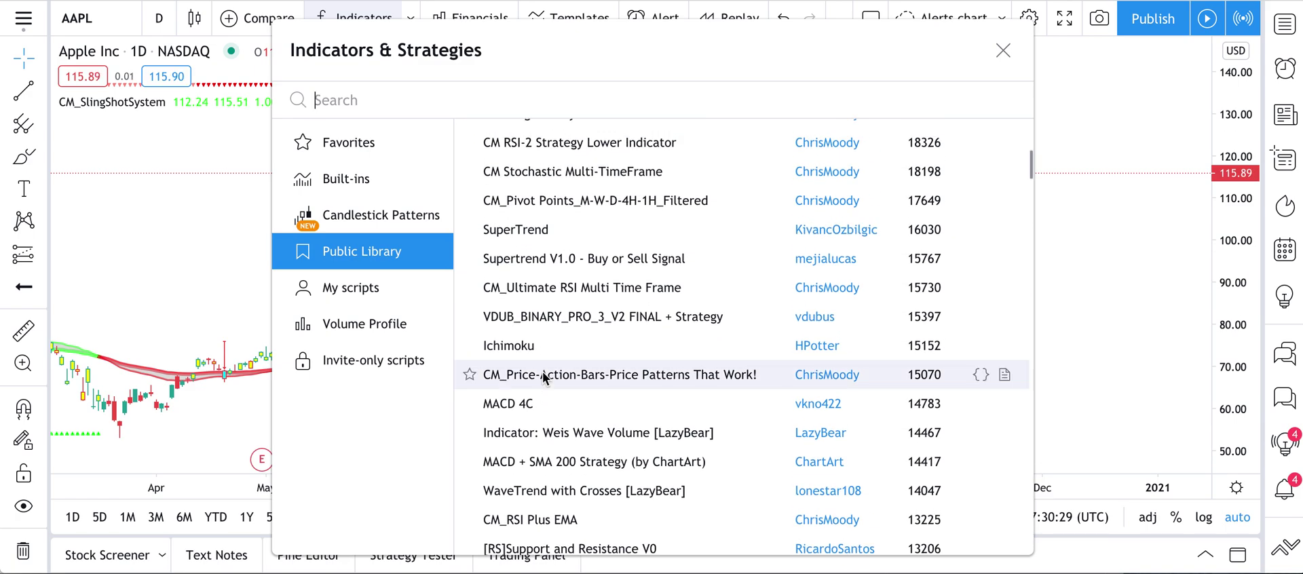
left_click(519, 230)
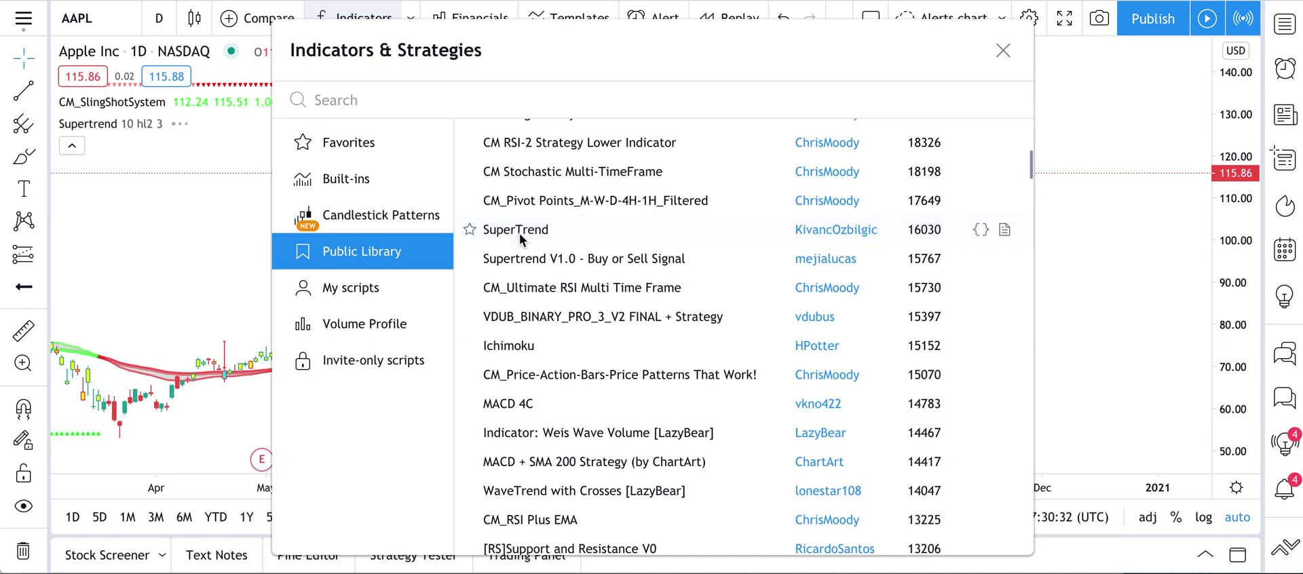
left_click(1003, 50)
left_click(182, 101)
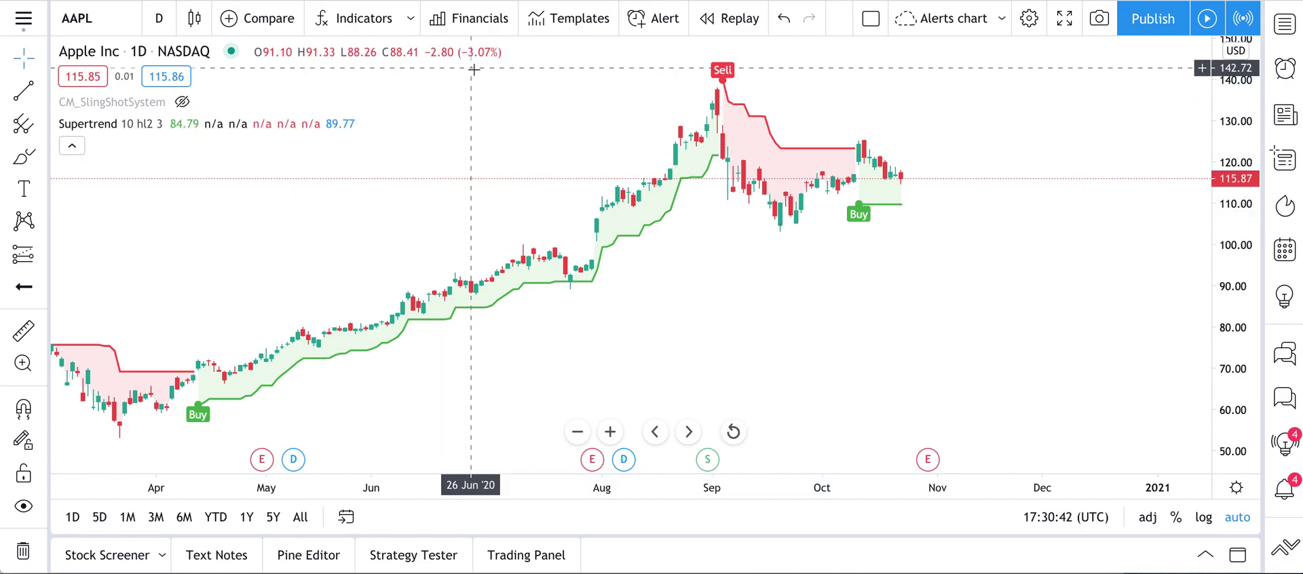
Step: Reopen Indicators and scroll the Public Library back up to Squeeze Momentum Indicator [LazyBear]
left_click(358, 24)
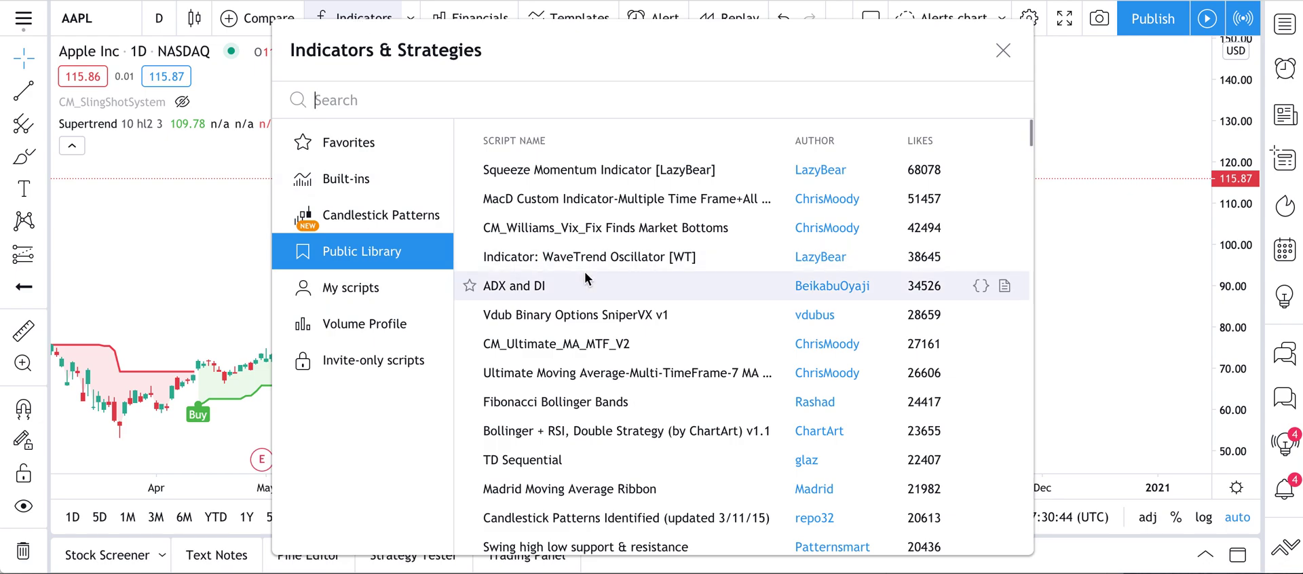
scroll(585, 271, "down", 4)
scroll(551, 351, "down", 8)
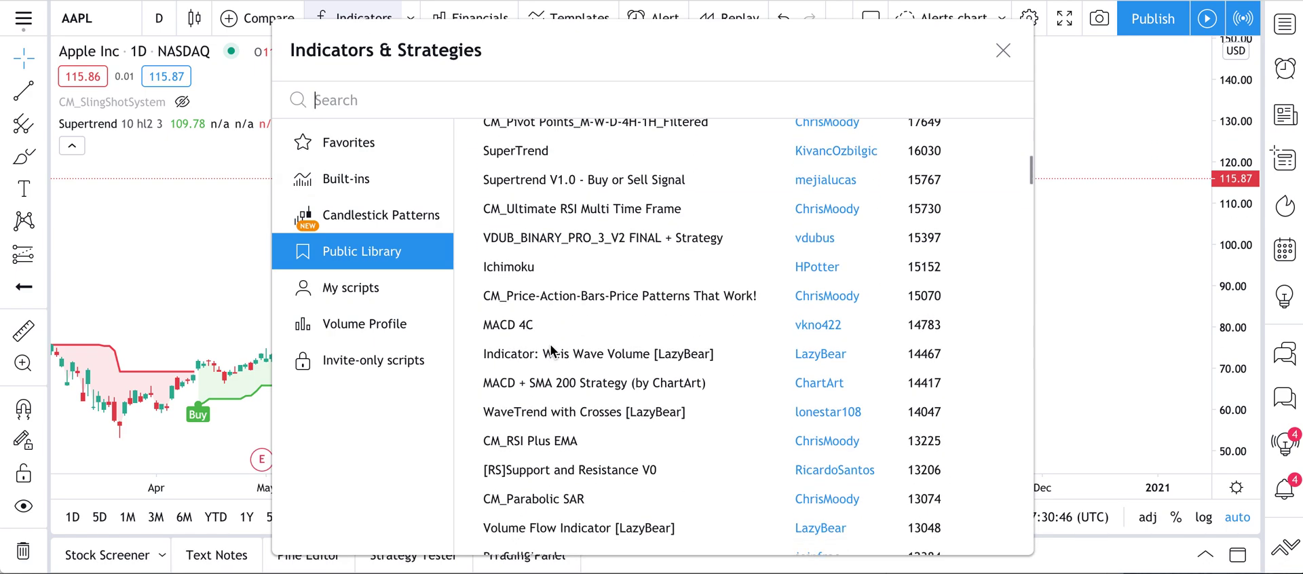
scroll(552, 347, "down", 7)
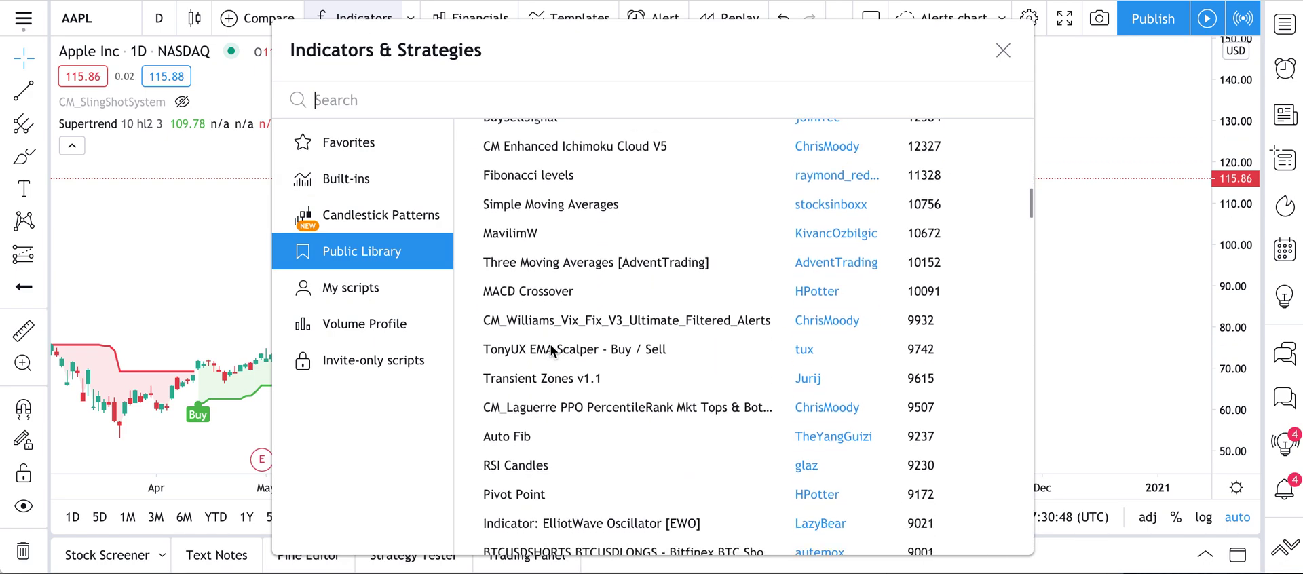
scroll(551, 346, "down", 7)
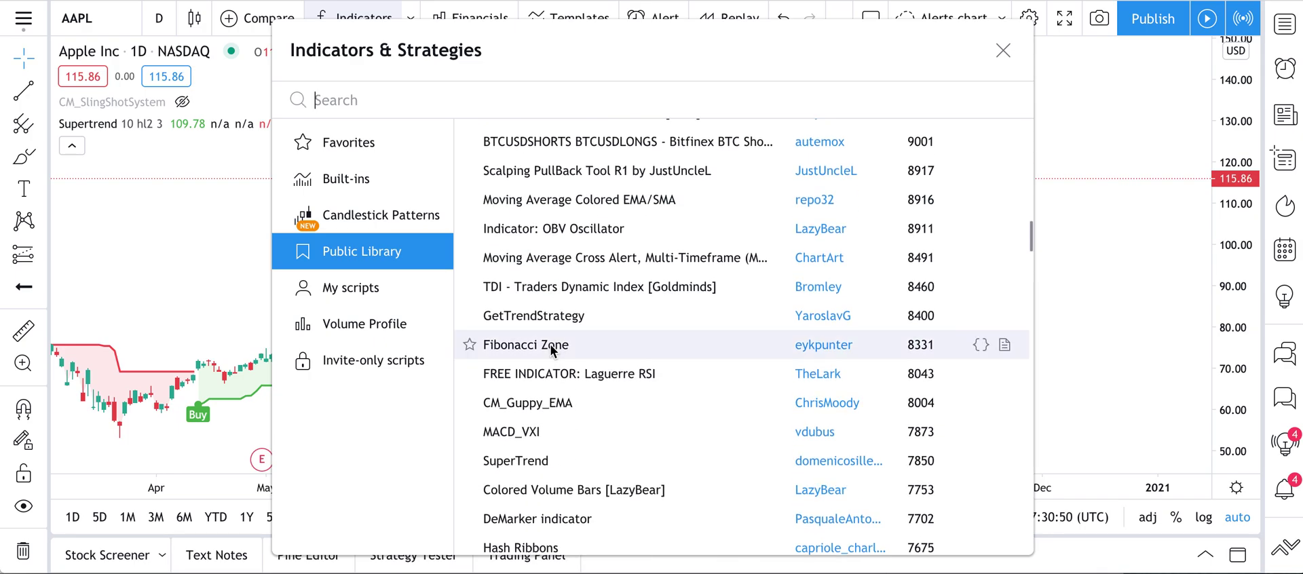
scroll(551, 349, "down", 4)
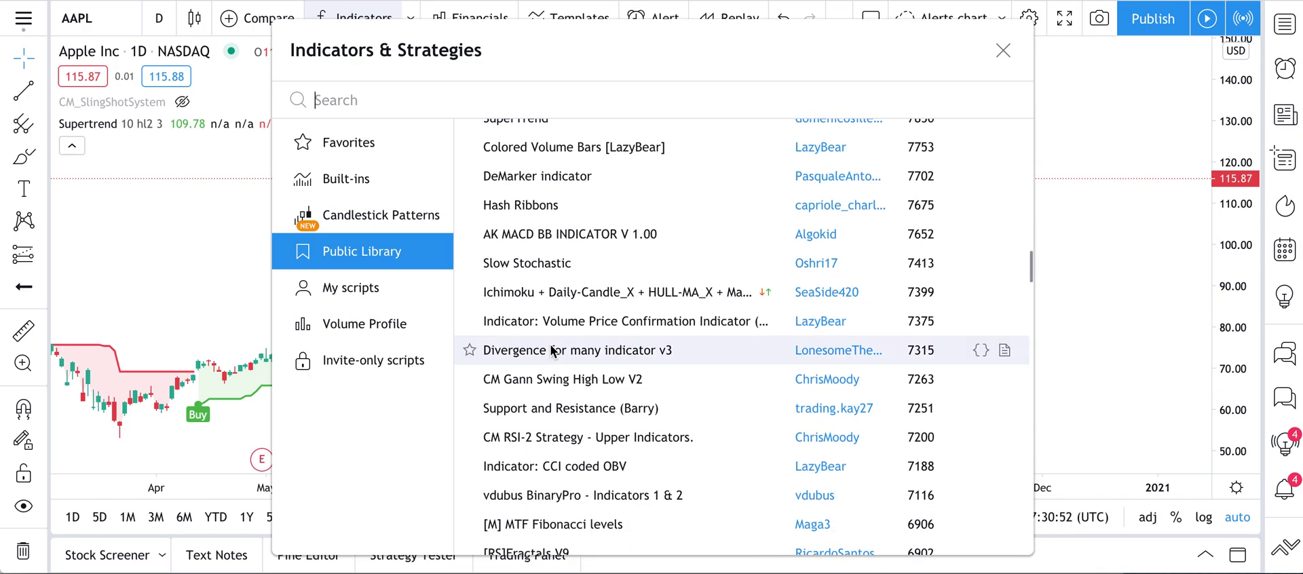
scroll(551, 348, "up", 20)
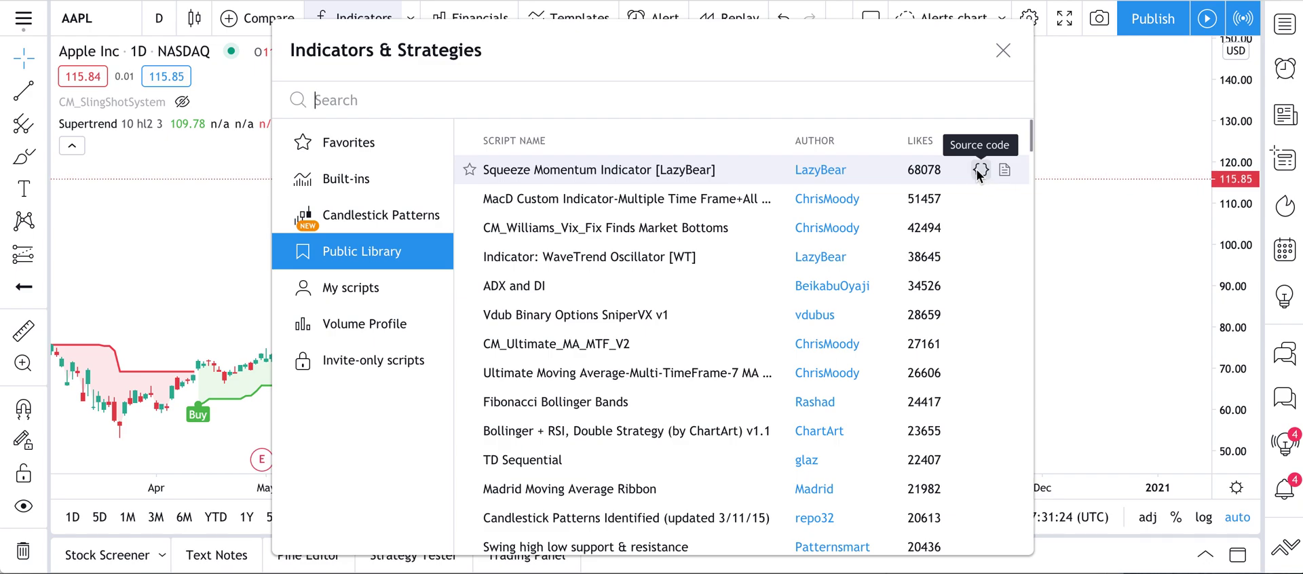
left_click(980, 170)
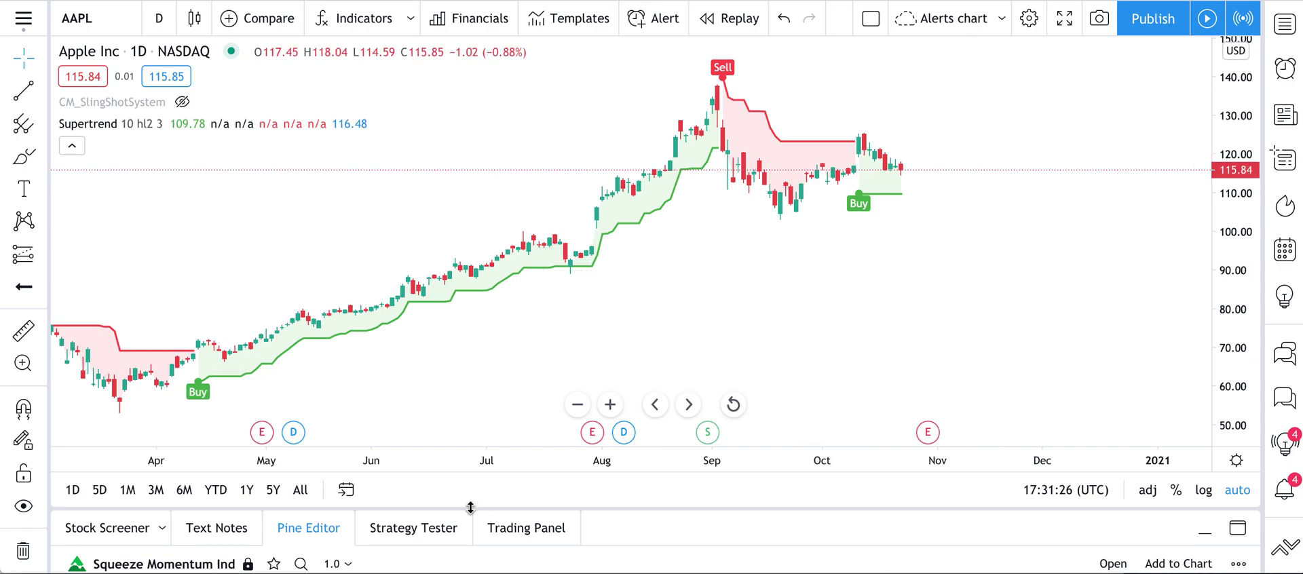
left_click_drag(470, 509, 476, 182)
scroll(395, 415, "down", 5)
scroll(395, 415, "down", 3)
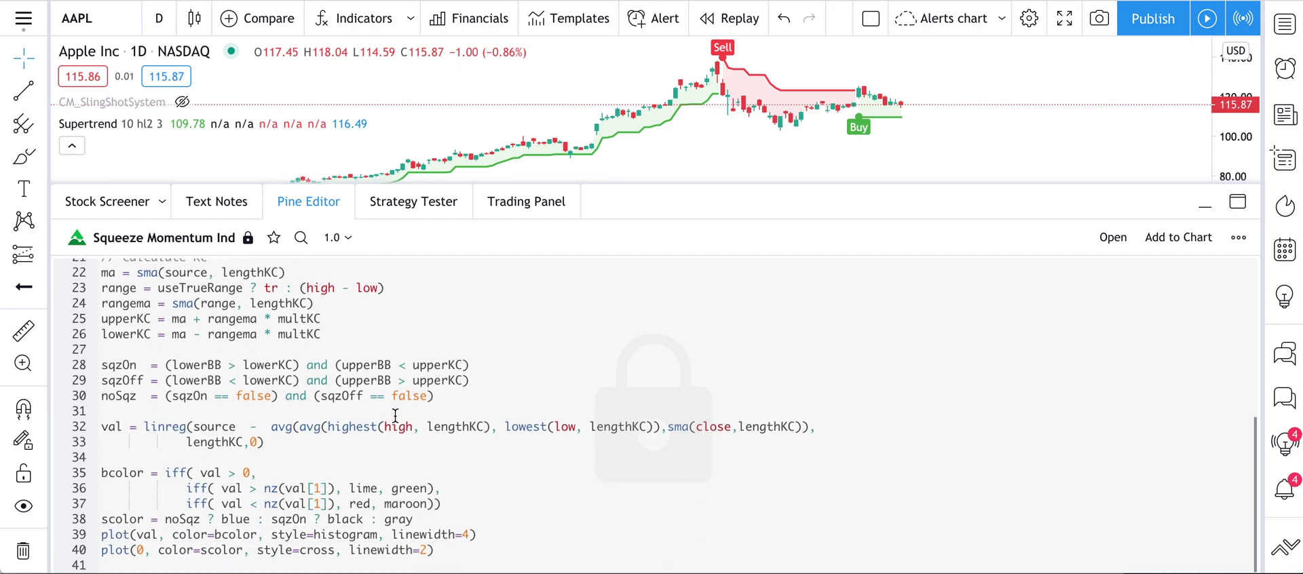
scroll(395, 416, "up", 4)
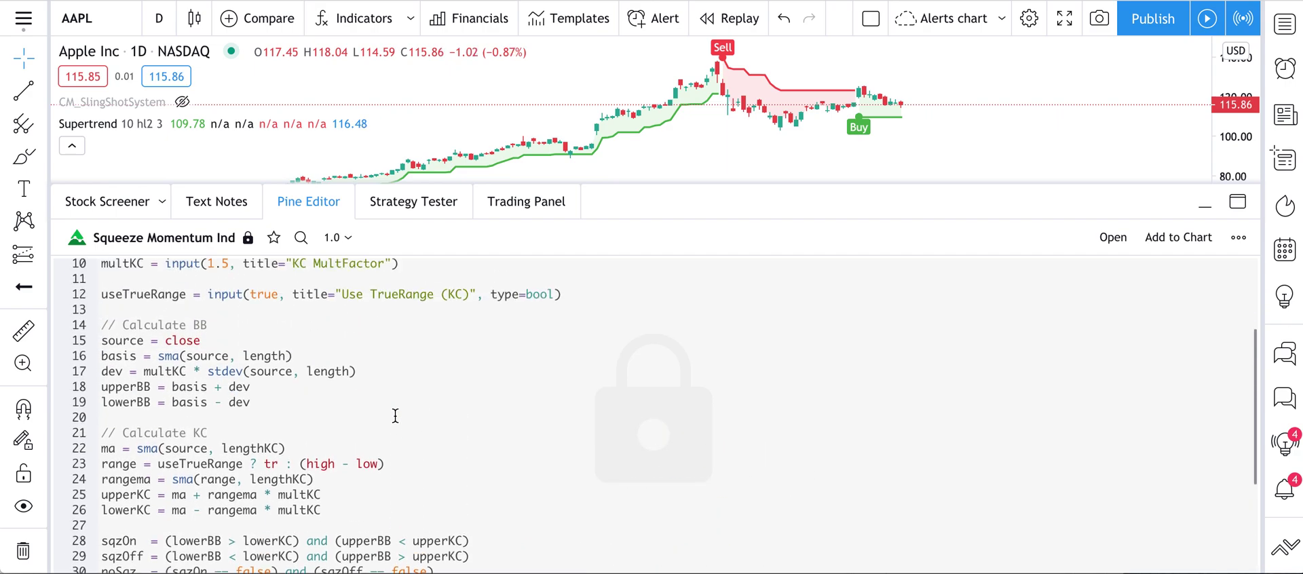
scroll(395, 415, "up", 3)
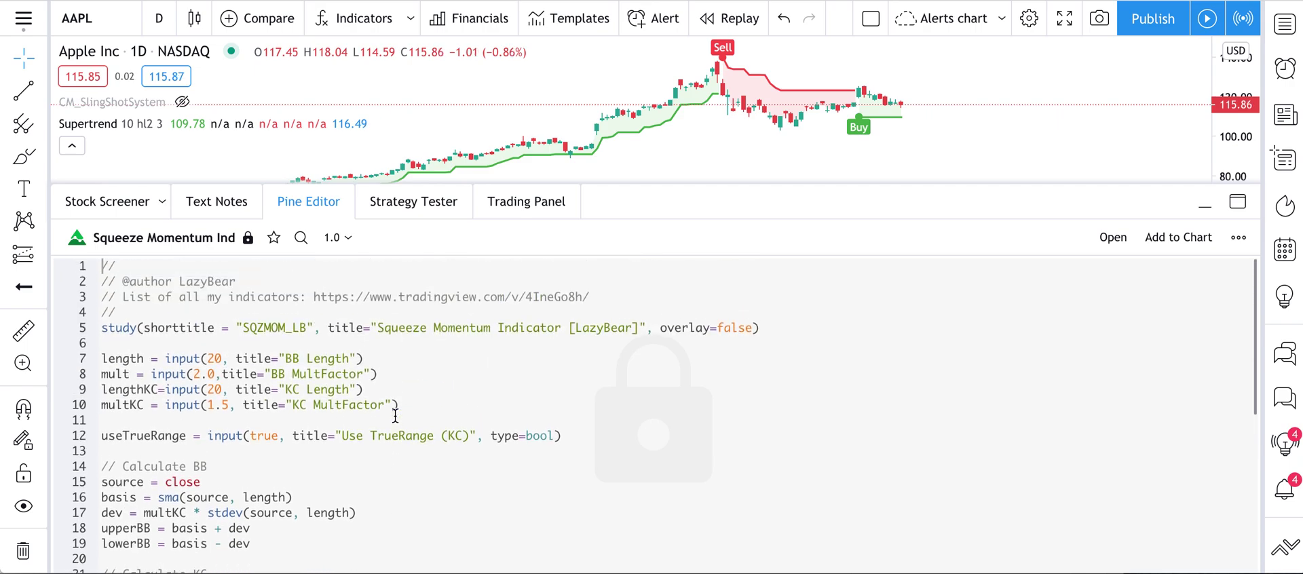
scroll(395, 416, "down", 2)
scroll(395, 415, "down", 3)
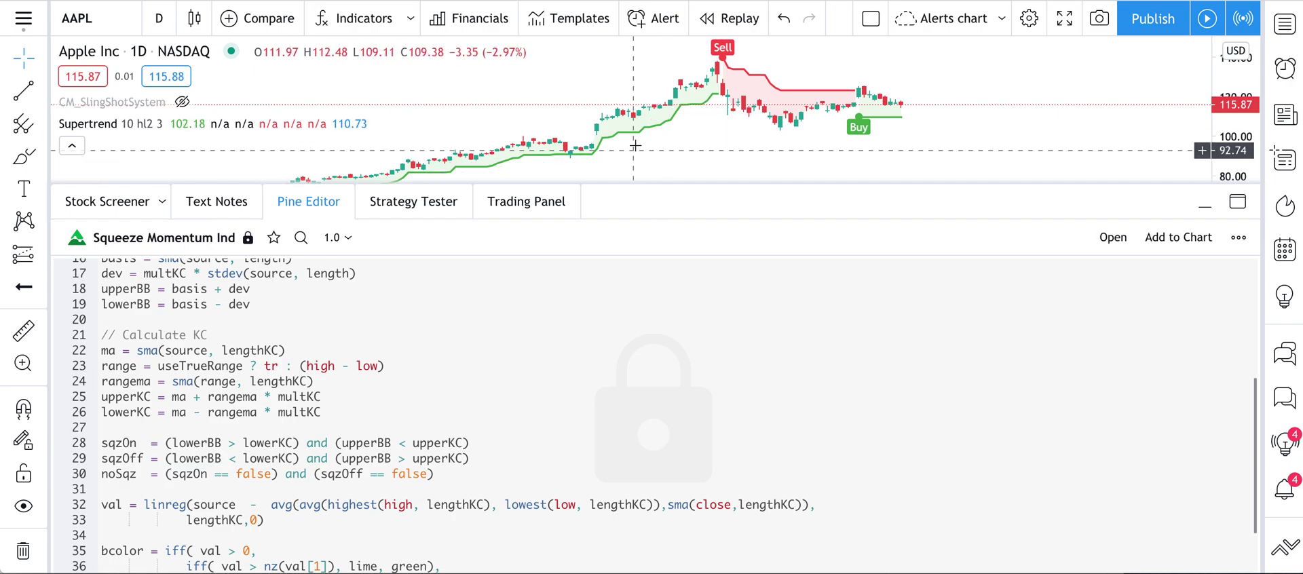
scroll(423, 462, "down", 2)
scroll(423, 463, "up", 7)
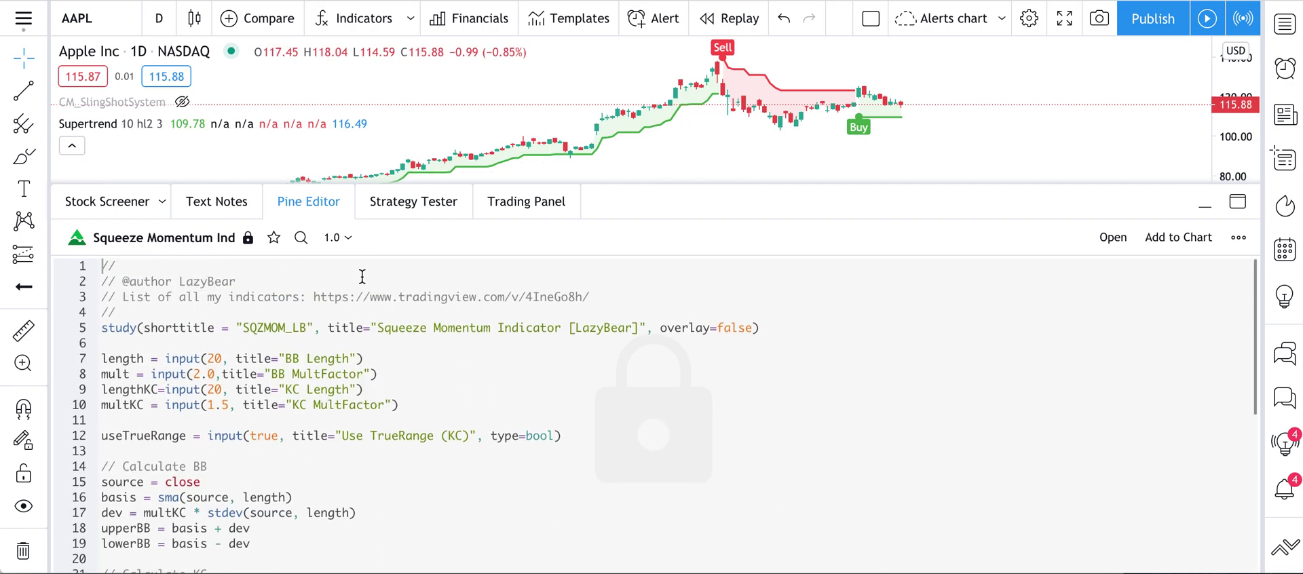
Step: Collapse the Pine Editor, open Indicators & Strategies, check My scripts, and return to Public Library
left_click(323, 207)
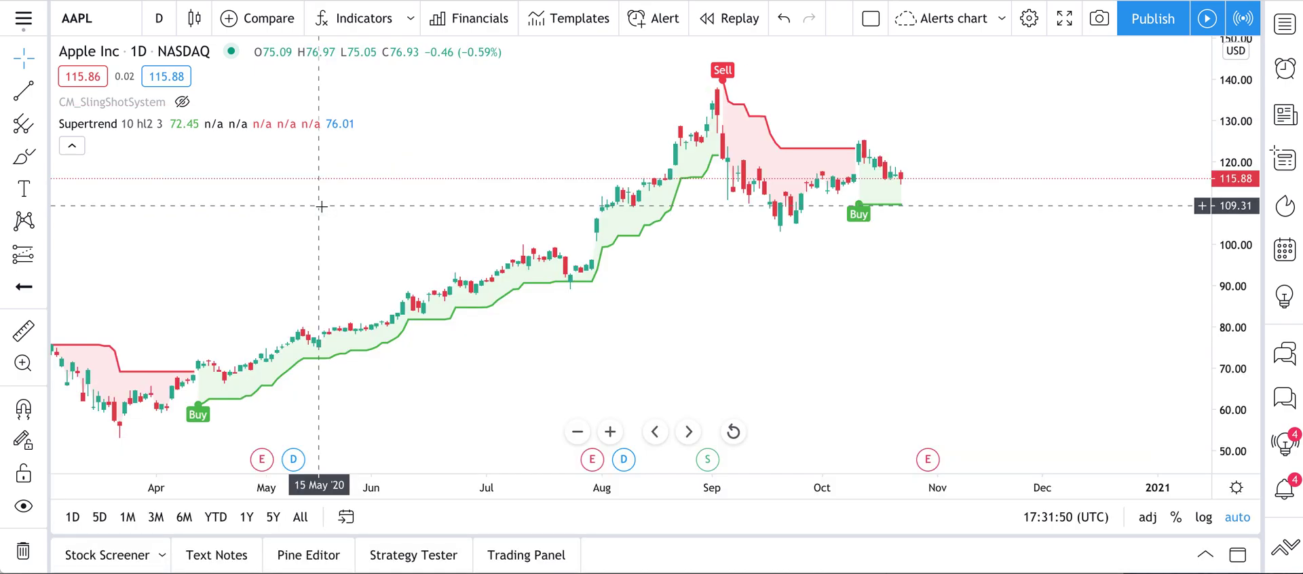
left_click(365, 18)
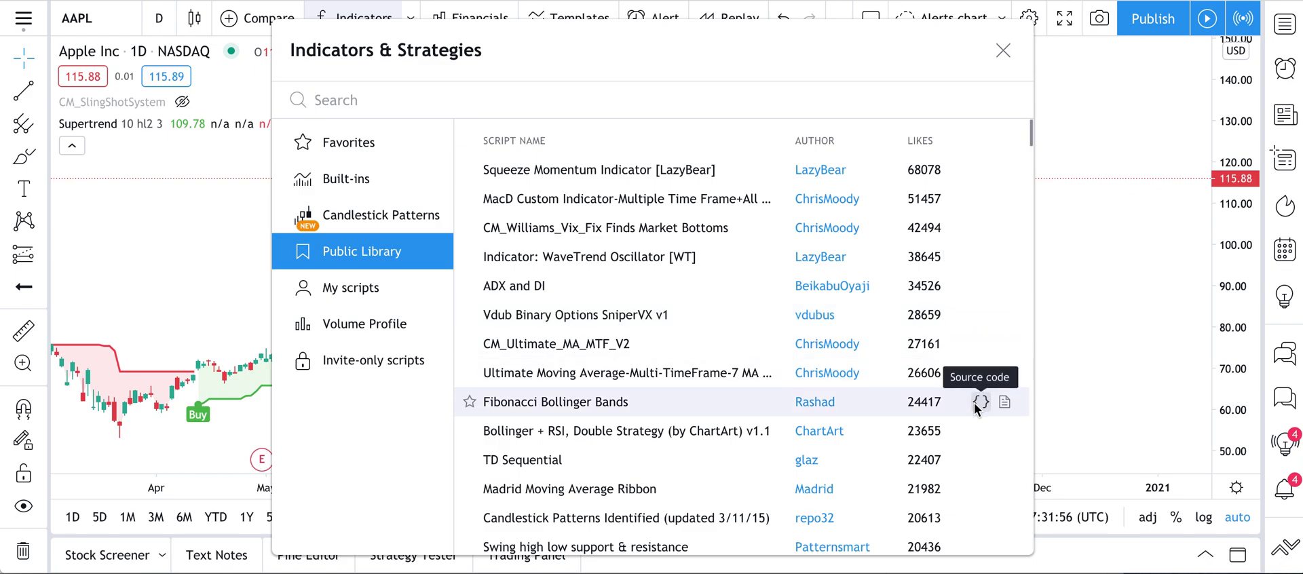
scroll(975, 402, "down", 3)
scroll(975, 402, "up", 3)
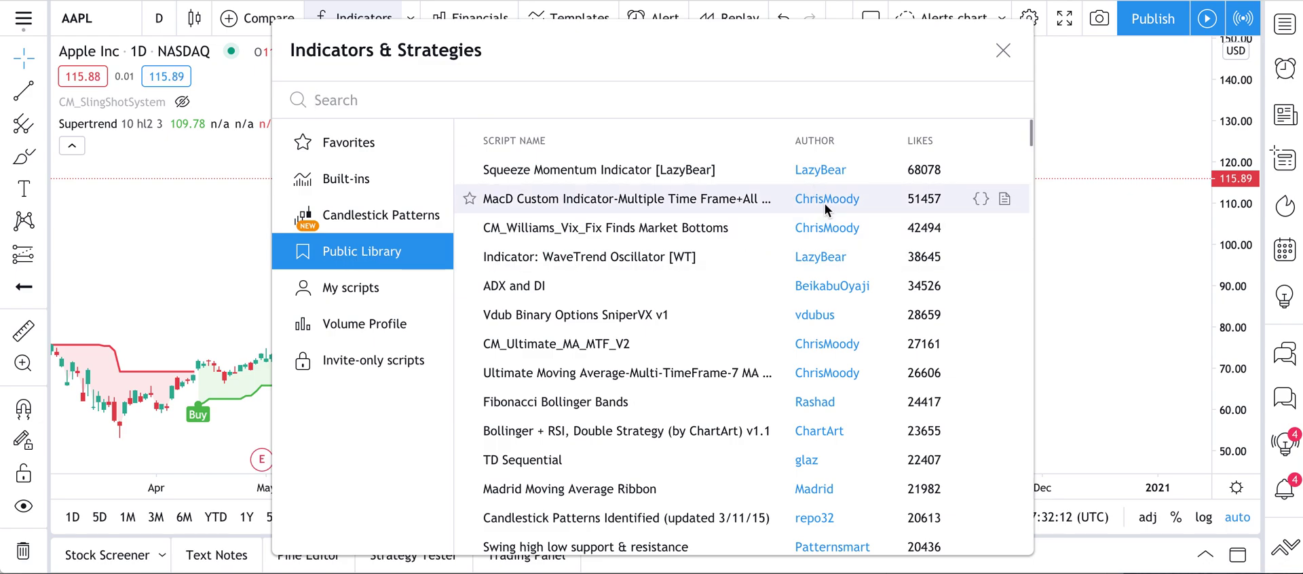
scroll(808, 369, "down", 5)
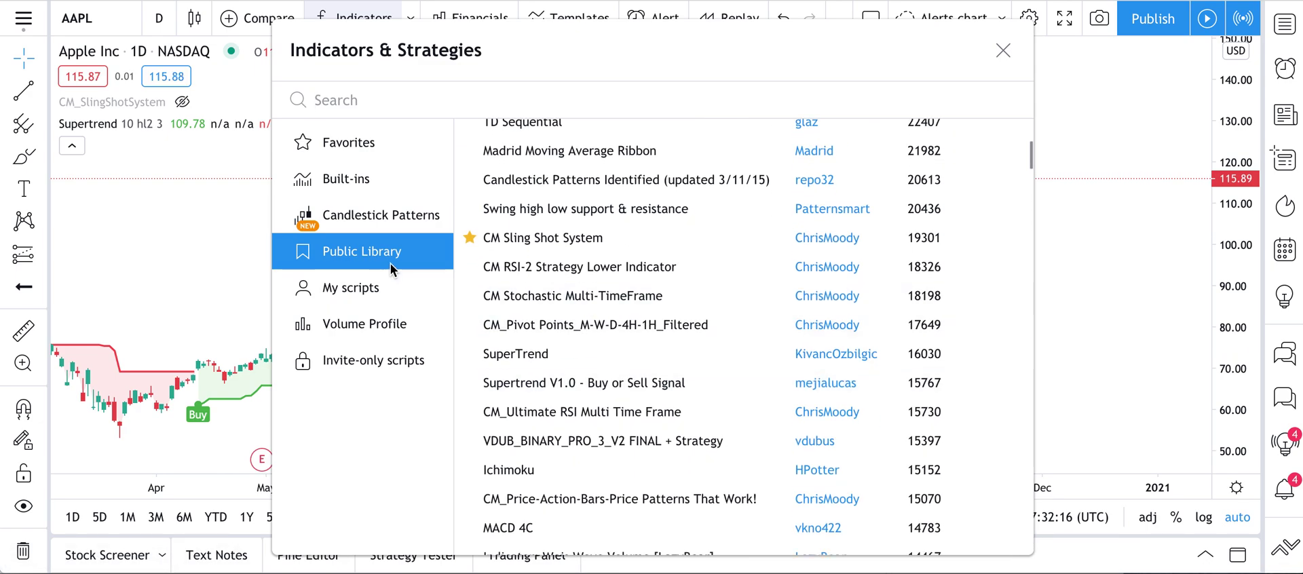
left_click(351, 290)
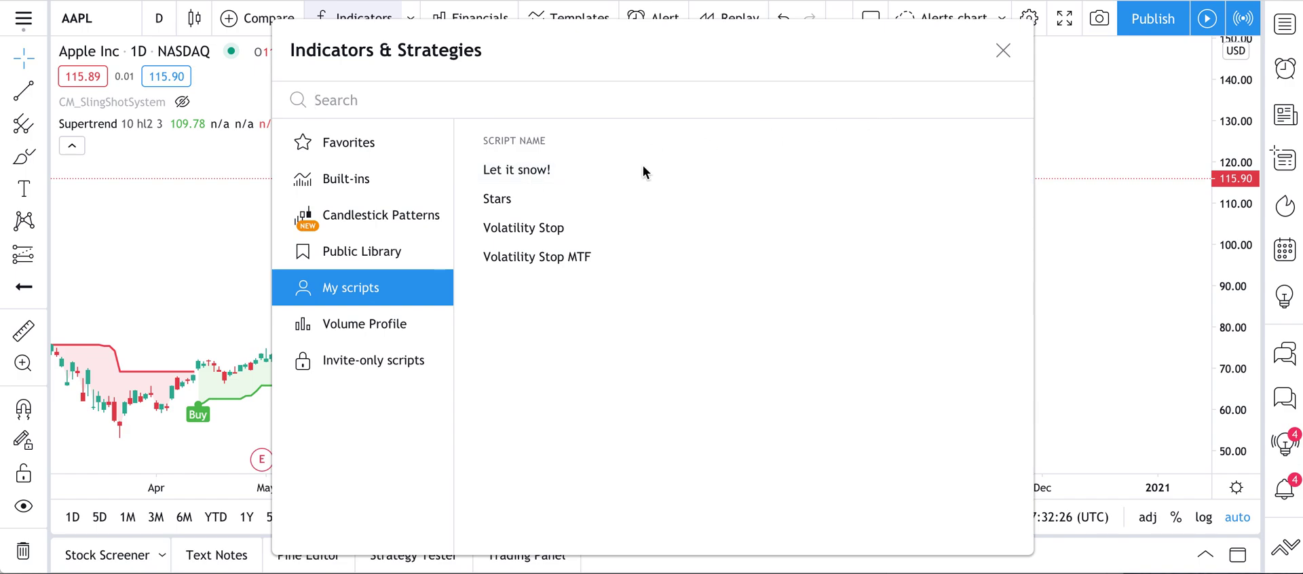
left_click(364, 245)
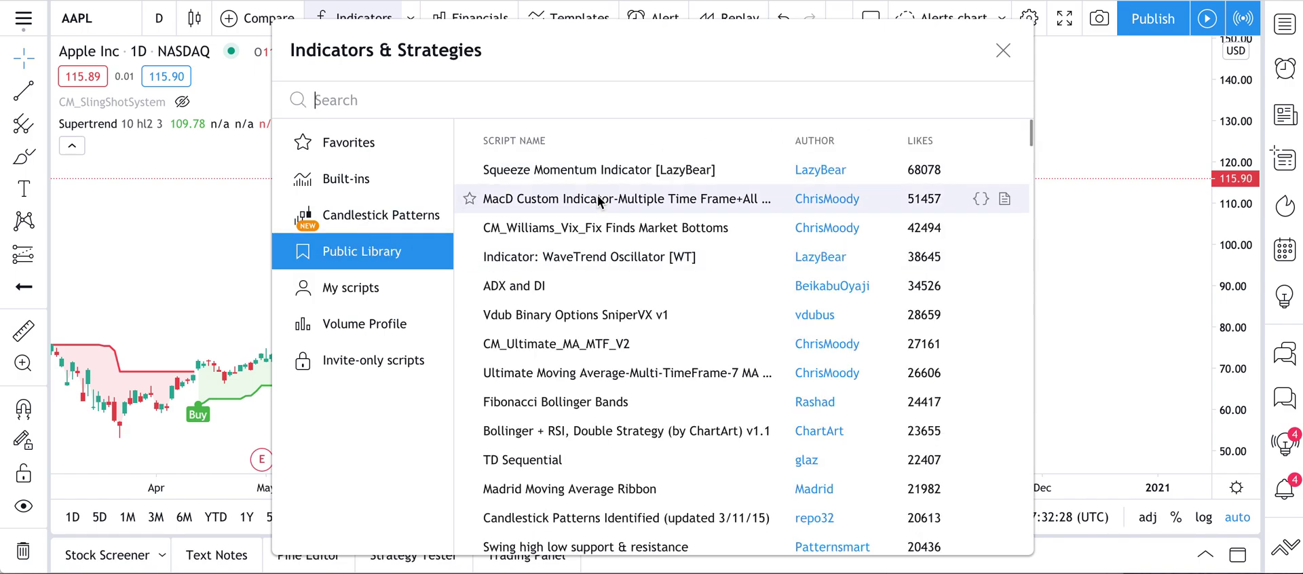
Step: Close the library, scroll through the Squeeze Momentum code, and collapse the code panel
left_click(981, 170)
scroll(299, 350, "down", 5)
scroll(248, 406, "down", 1)
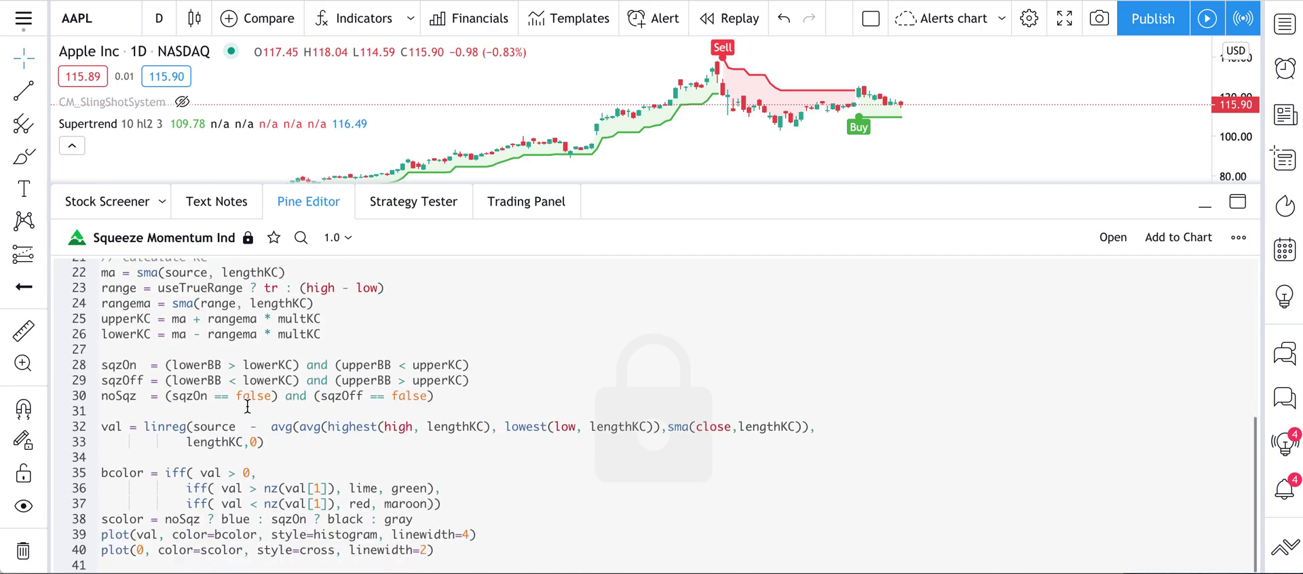
scroll(248, 406, "up", 5)
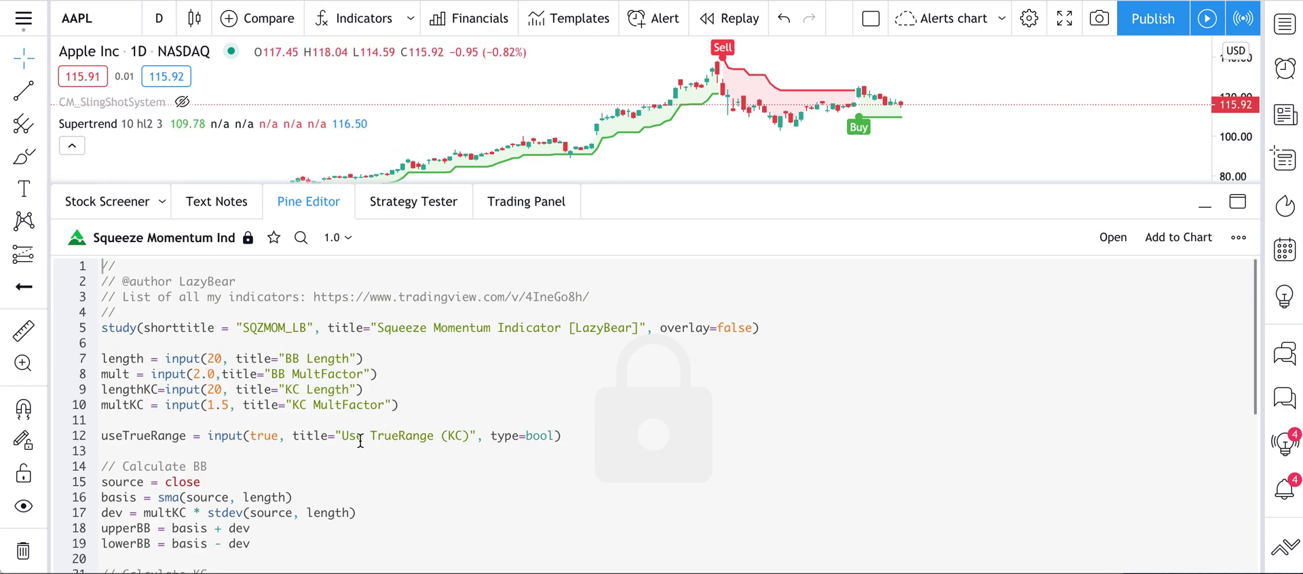
scroll(364, 439, "down", 5)
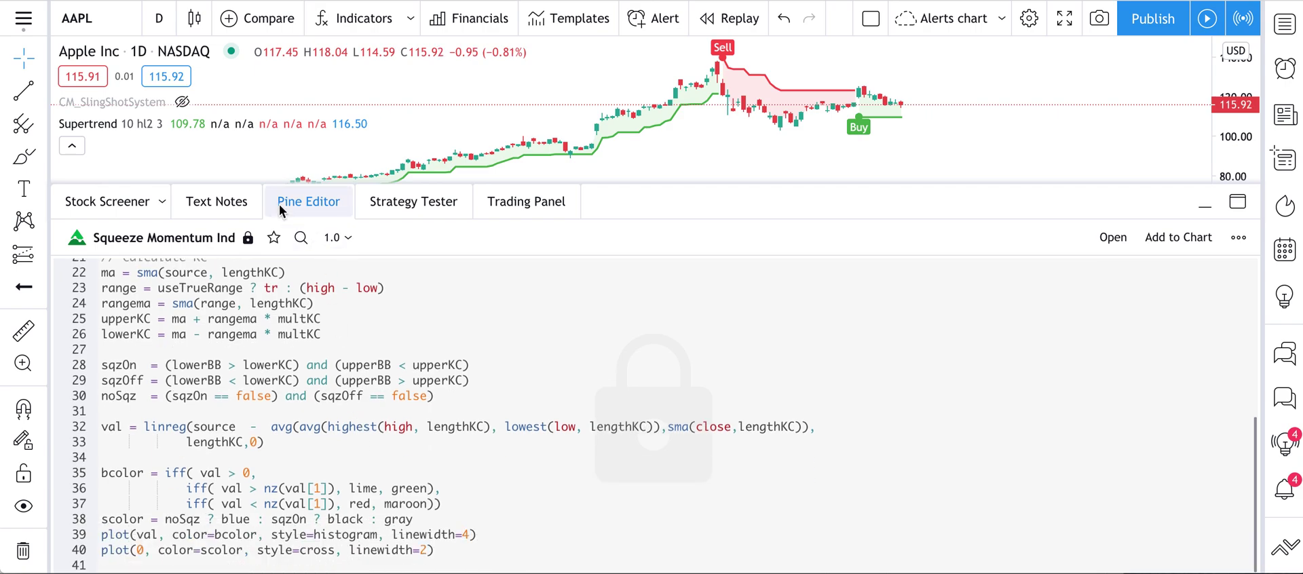
left_click(316, 203)
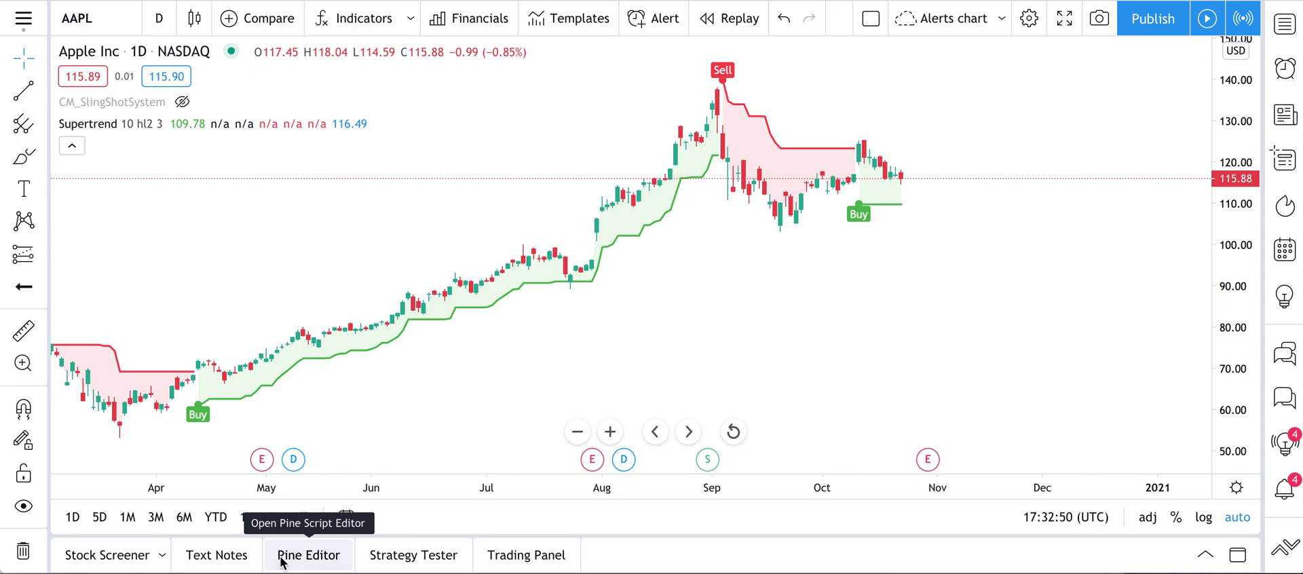
Step: Reopen the Squeeze Momentum code in a taller panel, read it, then collapse it to the full chart
left_click(286, 561)
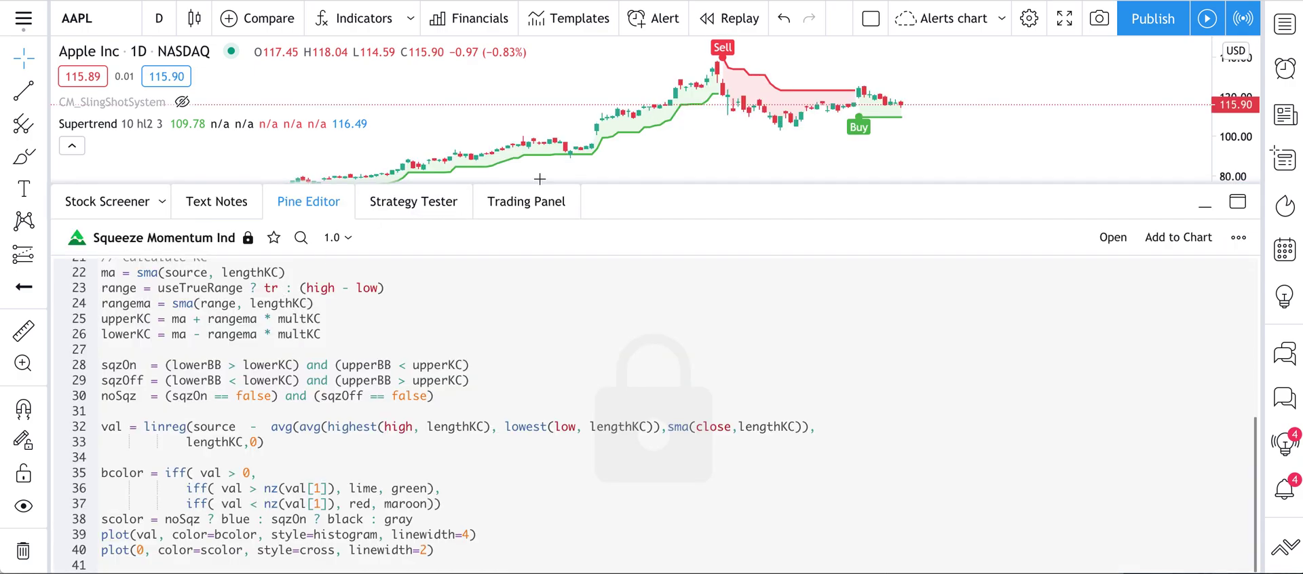
left_click_drag(607, 183, 599, 10)
scroll(308, 421, "up", 4)
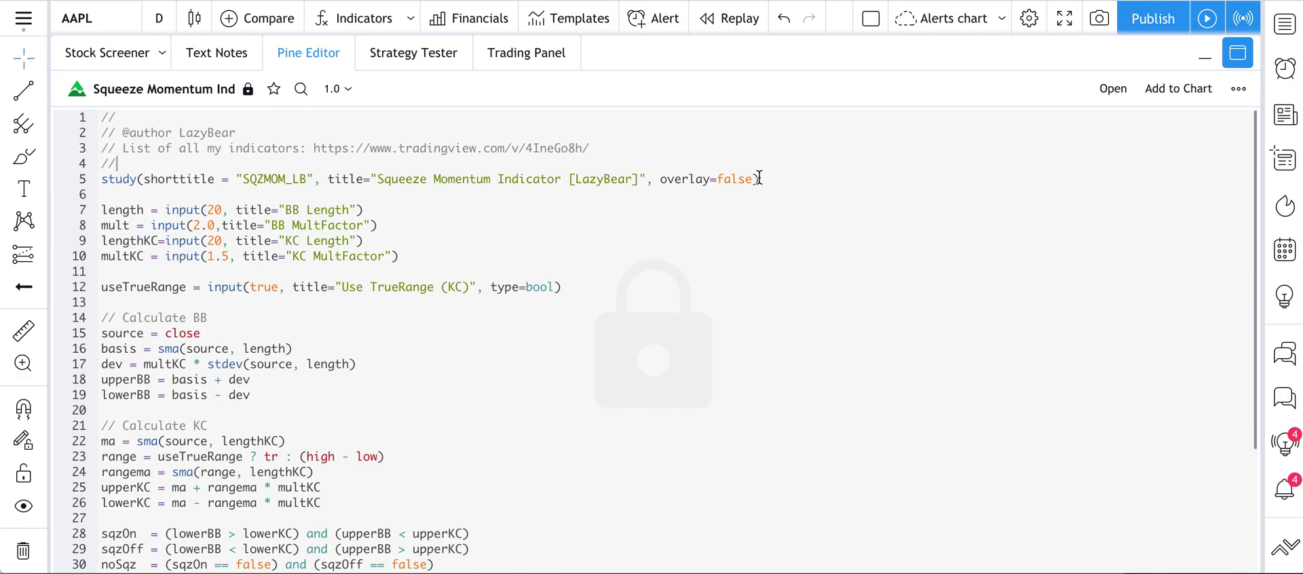
left_click(781, 176)
scroll(243, 301, "down", 4)
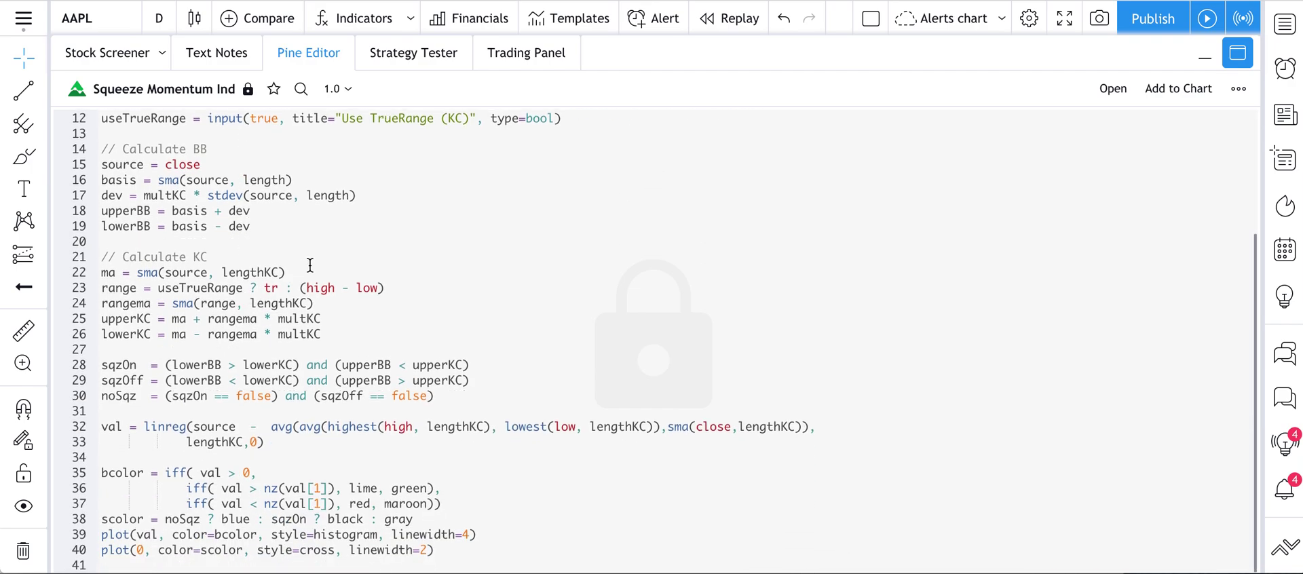
scroll(310, 265, "up", 4)
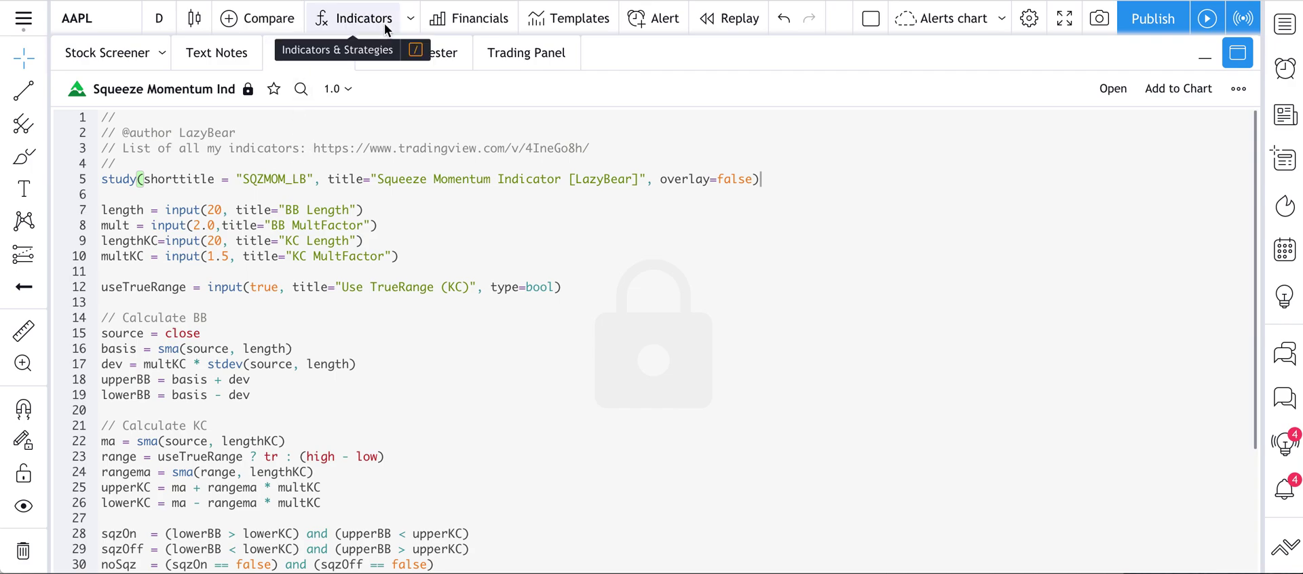
left_click(308, 53)
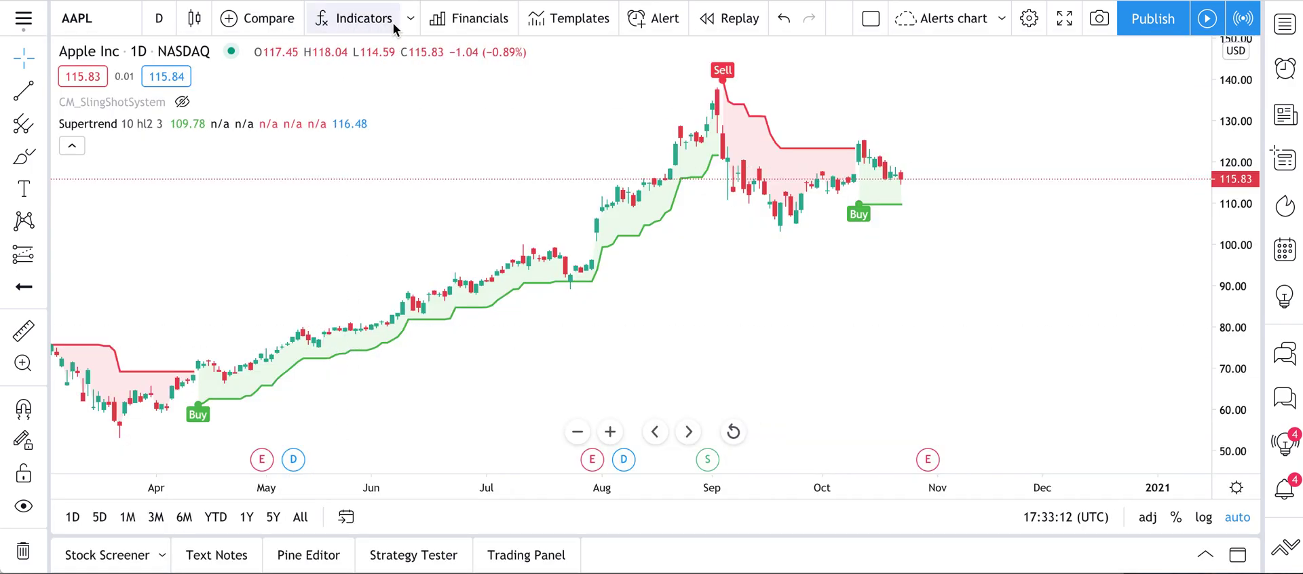
Step: Open Indicators & Strategies, switch between My scripts and Public Library, then view Volume Profile scripts
left_click(339, 18)
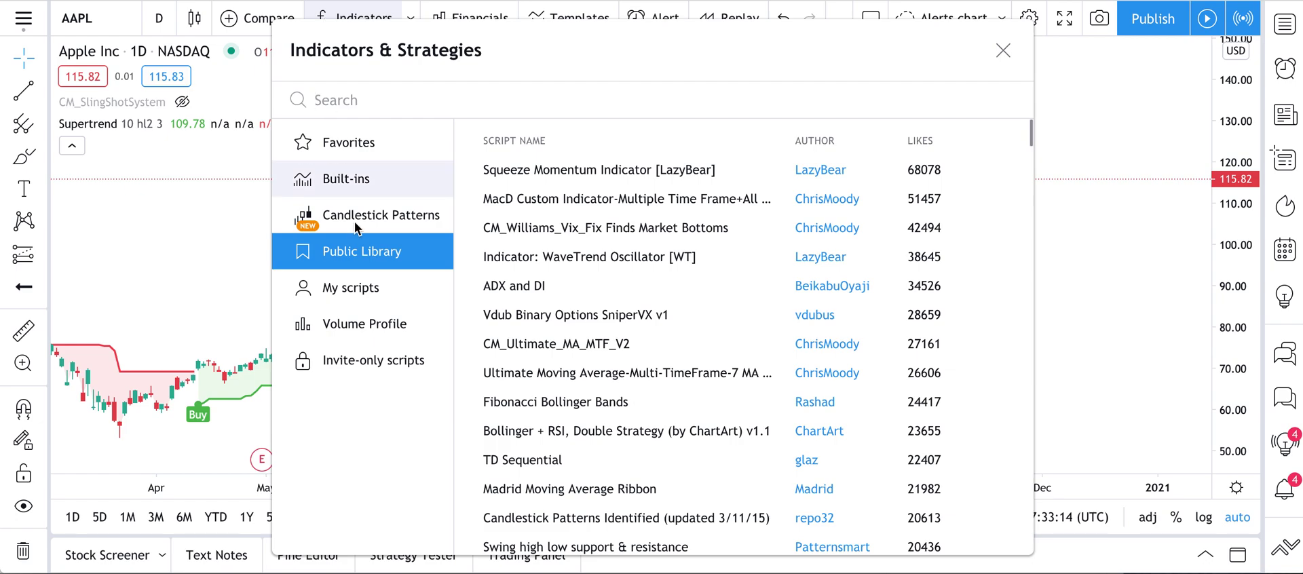
left_click(356, 295)
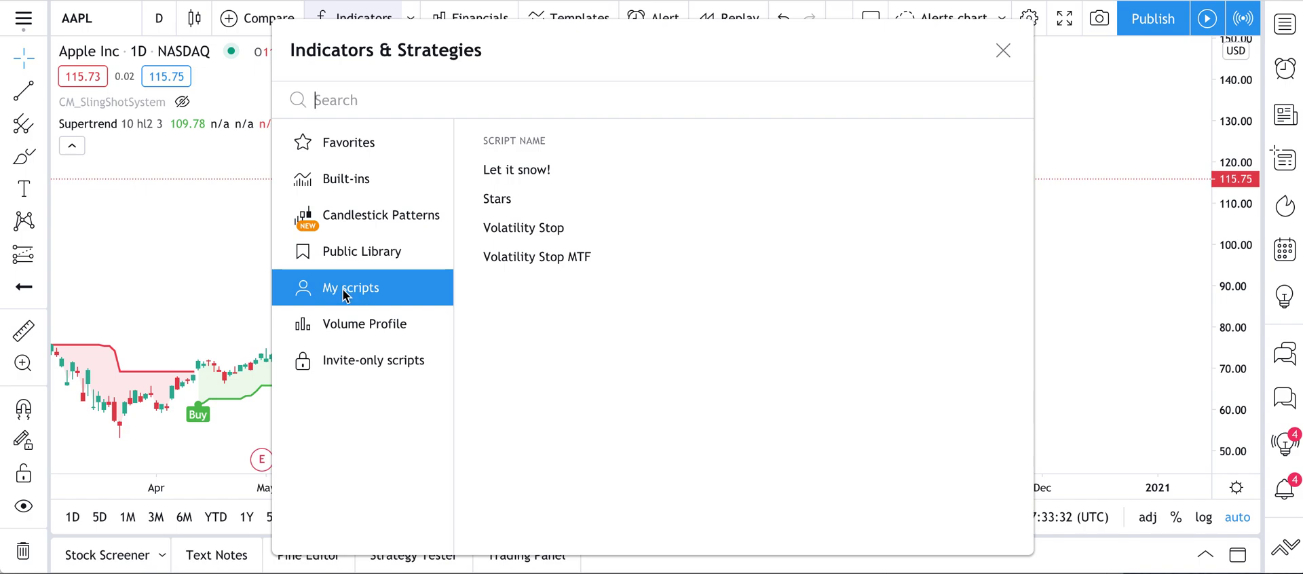
left_click(362, 252)
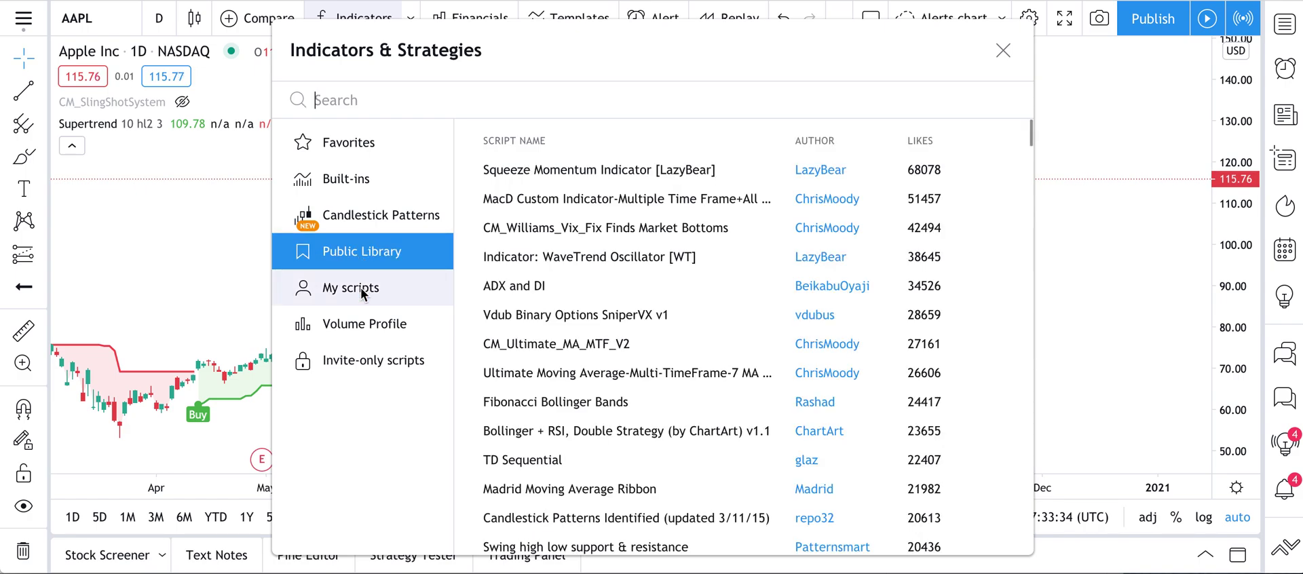
left_click(361, 287)
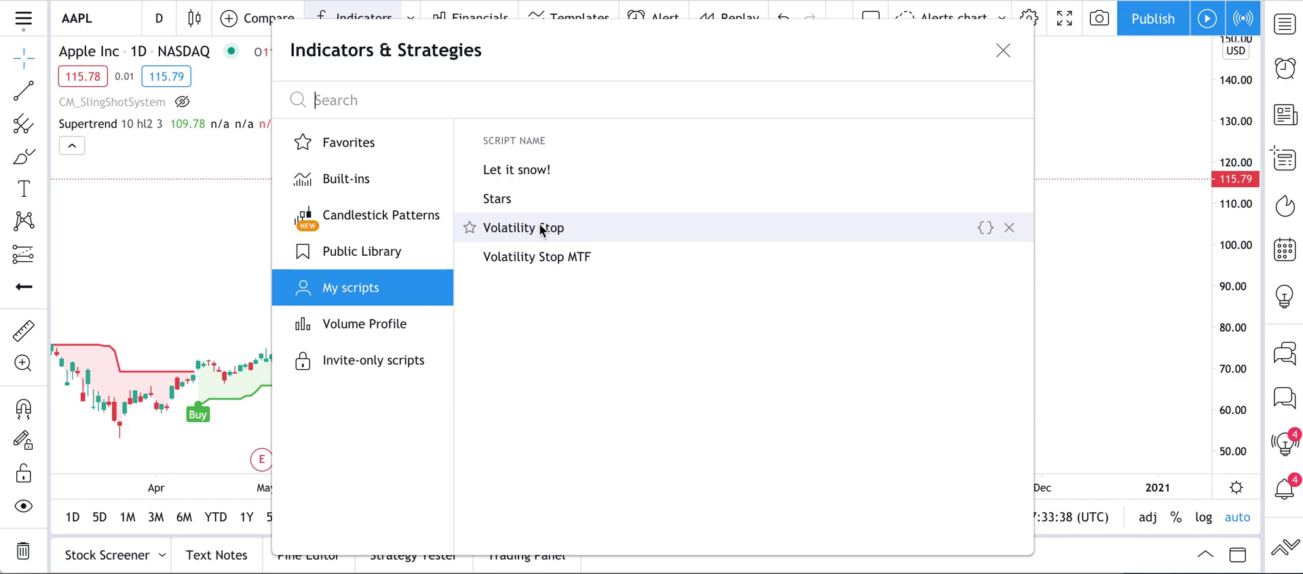
left_click(334, 298)
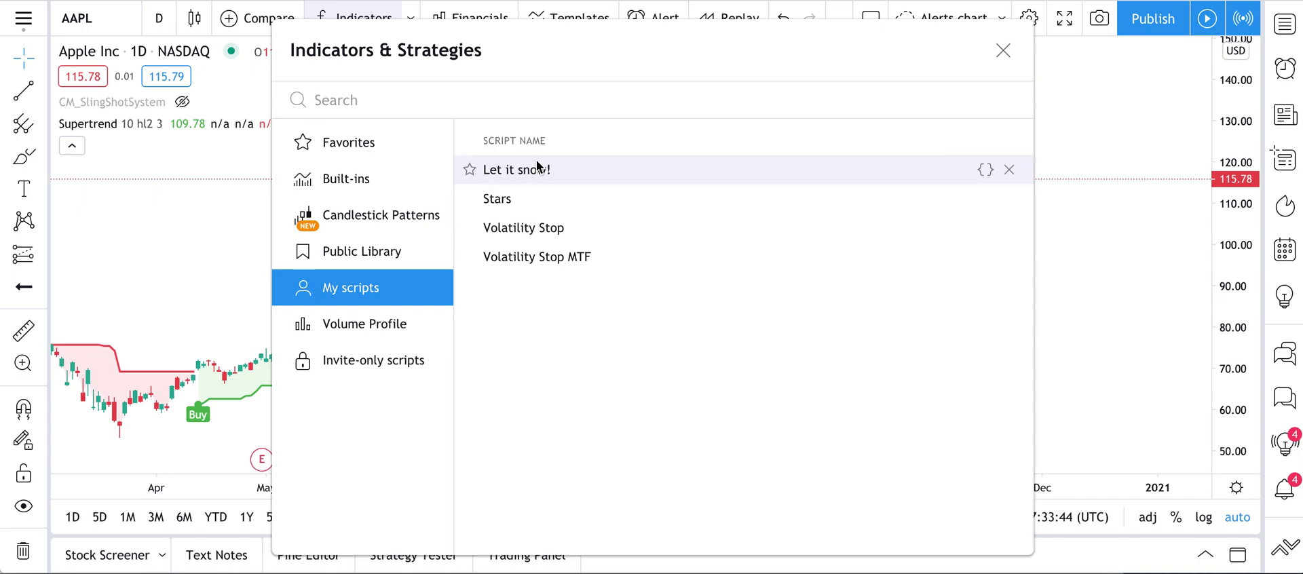
left_click(353, 331)
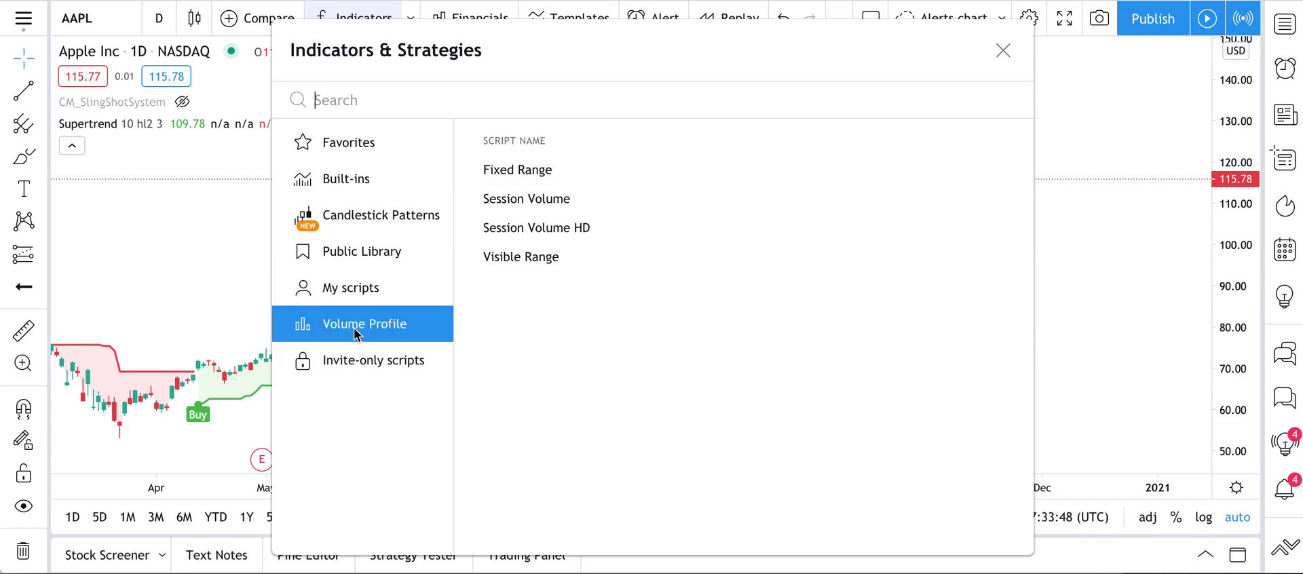
Step: Add the Visible Range volume profile to the chart and remove the Supertrend indicator
left_click(346, 359)
left_click(360, 327)
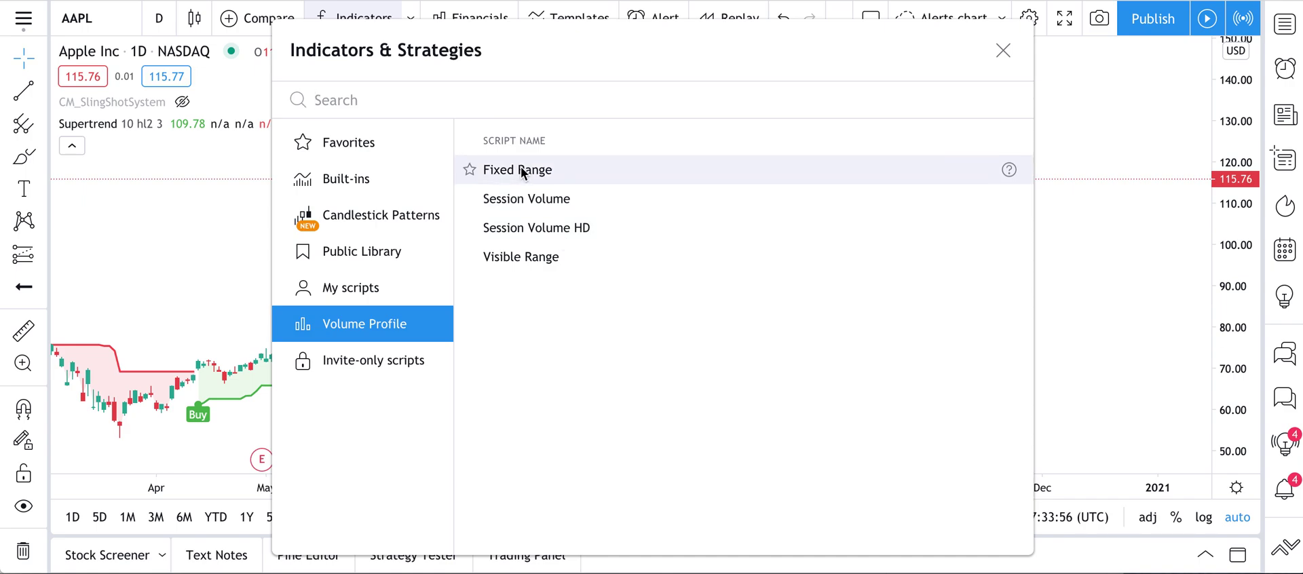
left_click(526, 258)
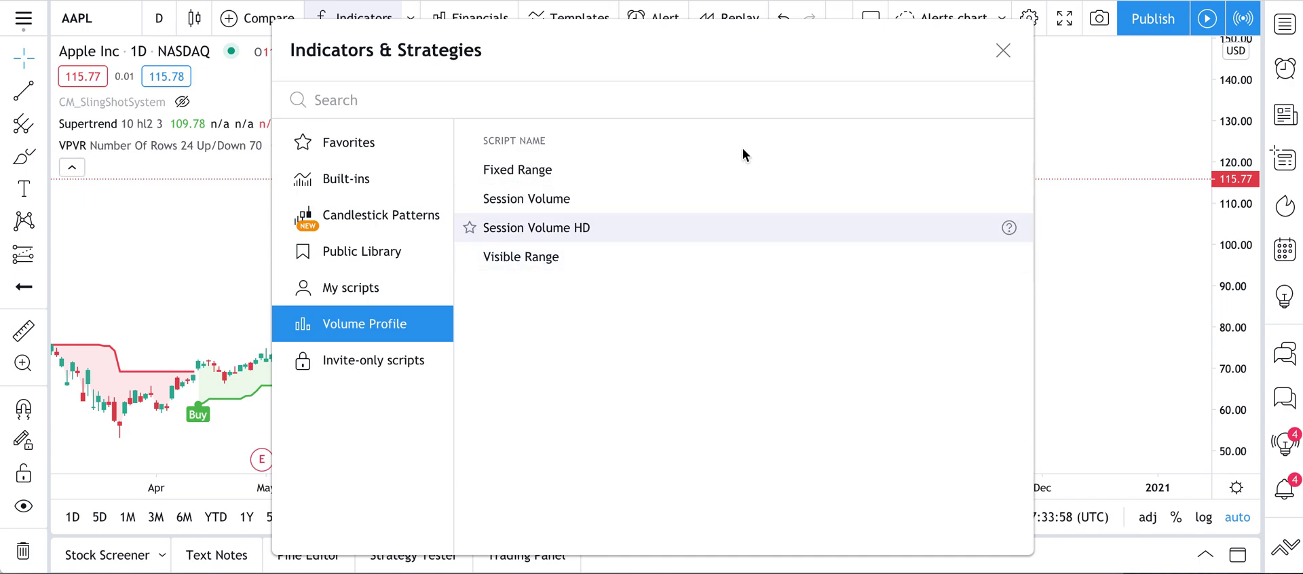
left_click(1005, 53)
left_click(252, 124)
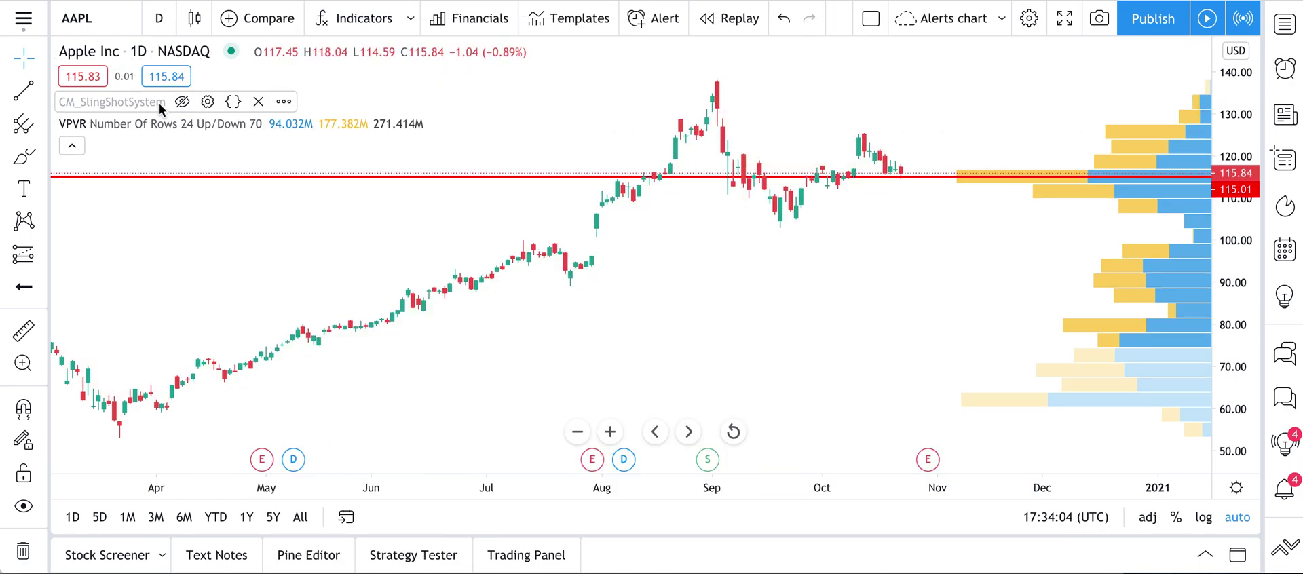
left_click(258, 102)
scroll(398, 292, "down", 5)
left_click(358, 19)
type("volume")
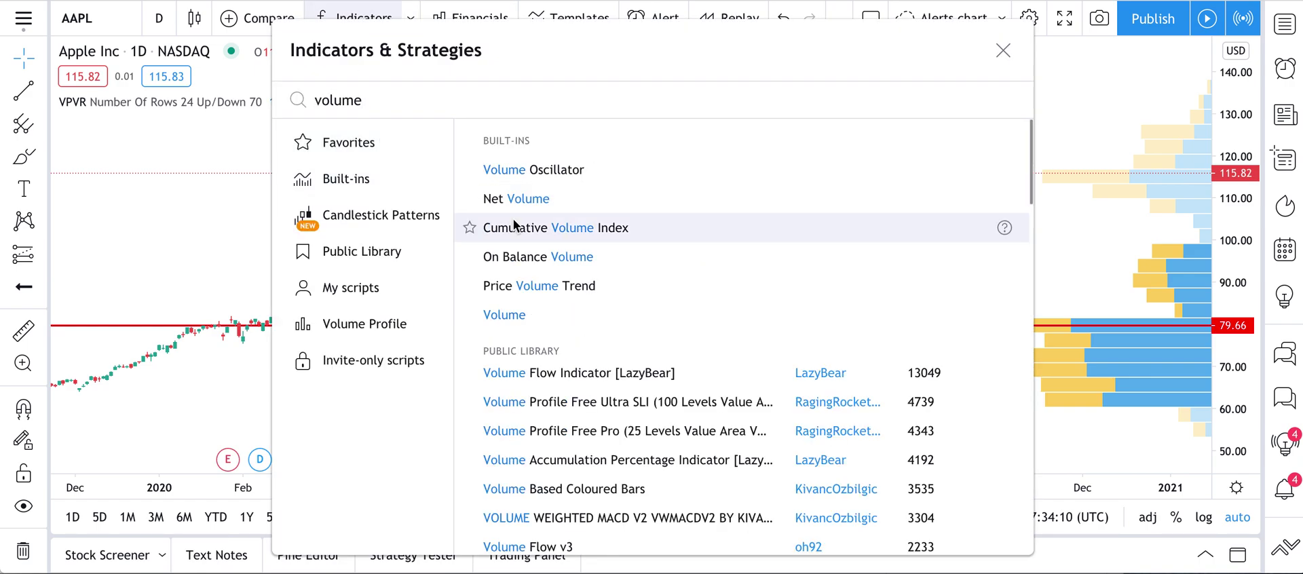
left_click(526, 316)
left_click(1004, 51)
left_click(278, 102)
scroll(503, 277, "down", 2)
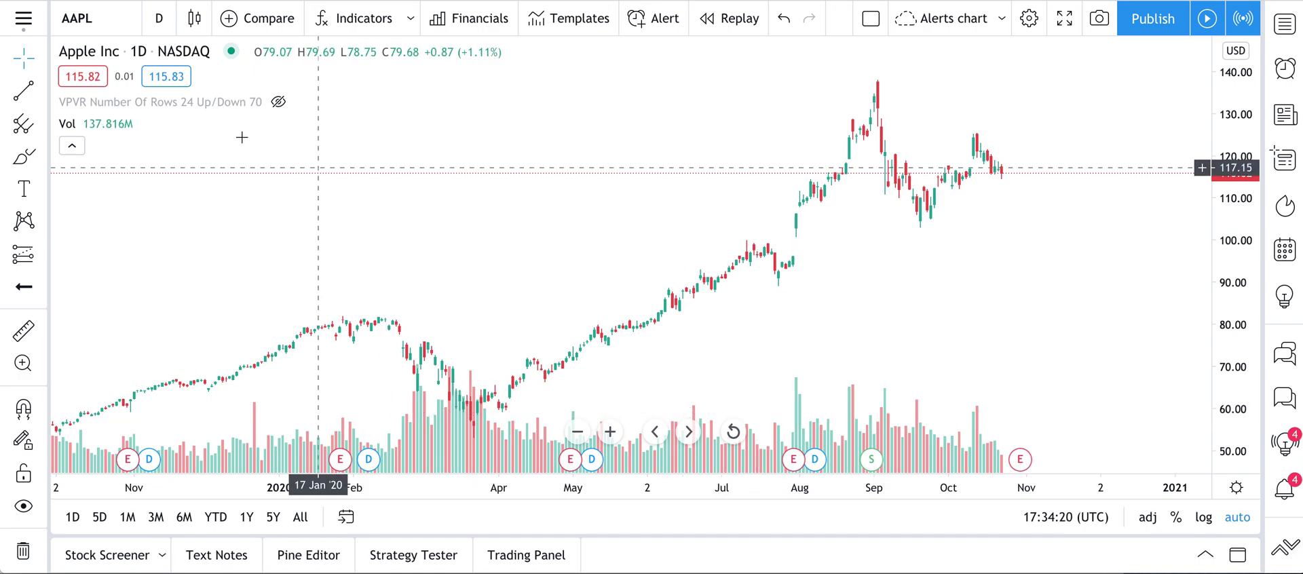
Step: Remove the Vol indicator, unhide the VPVR profile, and zoom out on the price history
left_click(142, 126)
left_click(277, 102)
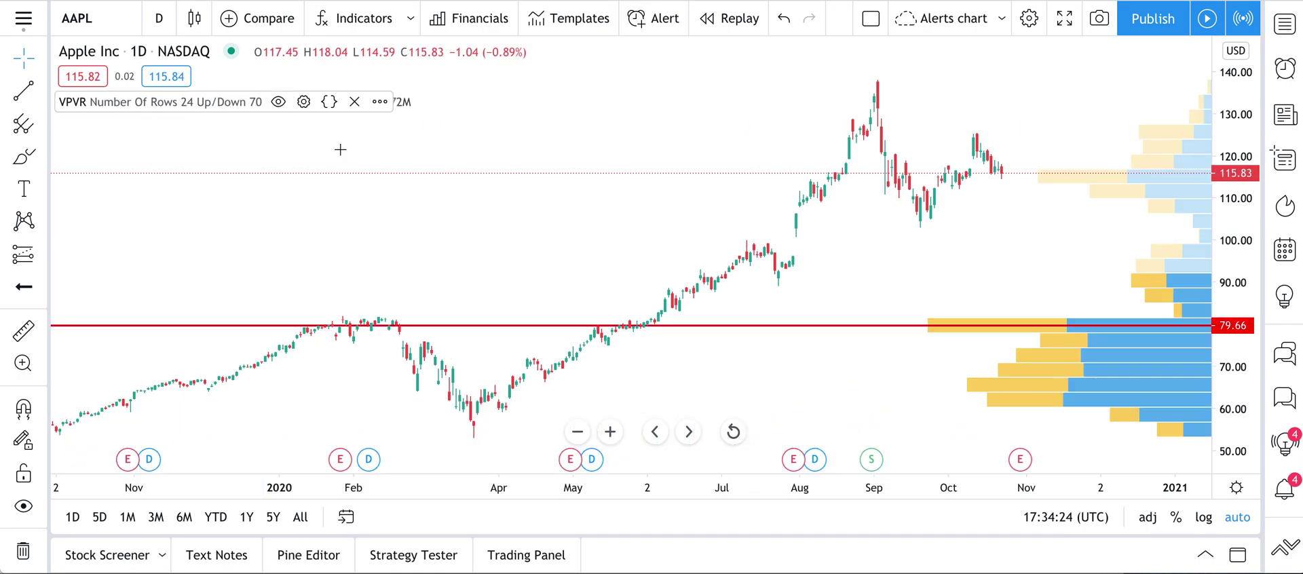
left_click_drag(451, 210, 384, 222)
scroll(382, 220, "down", 2)
scroll(383, 219, "down", 1)
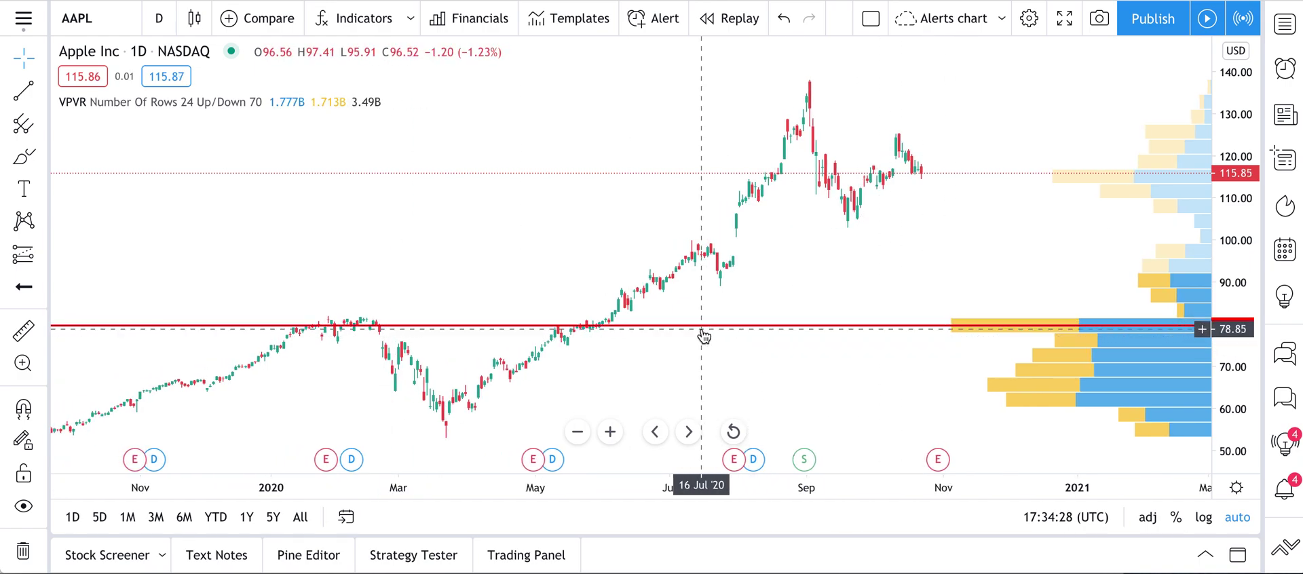
Step: Sketch red brush circles around the early-2020 highs and May–June bars, then undo them
left_click(24, 156)
mouse_move(991, 291)
left_mouse_down()
mouse_move(417, 302)
mouse_move(276, 344)
mouse_move(919, 344)
mouse_move(999, 307)
left_mouse_up()
key("ctrl+z")
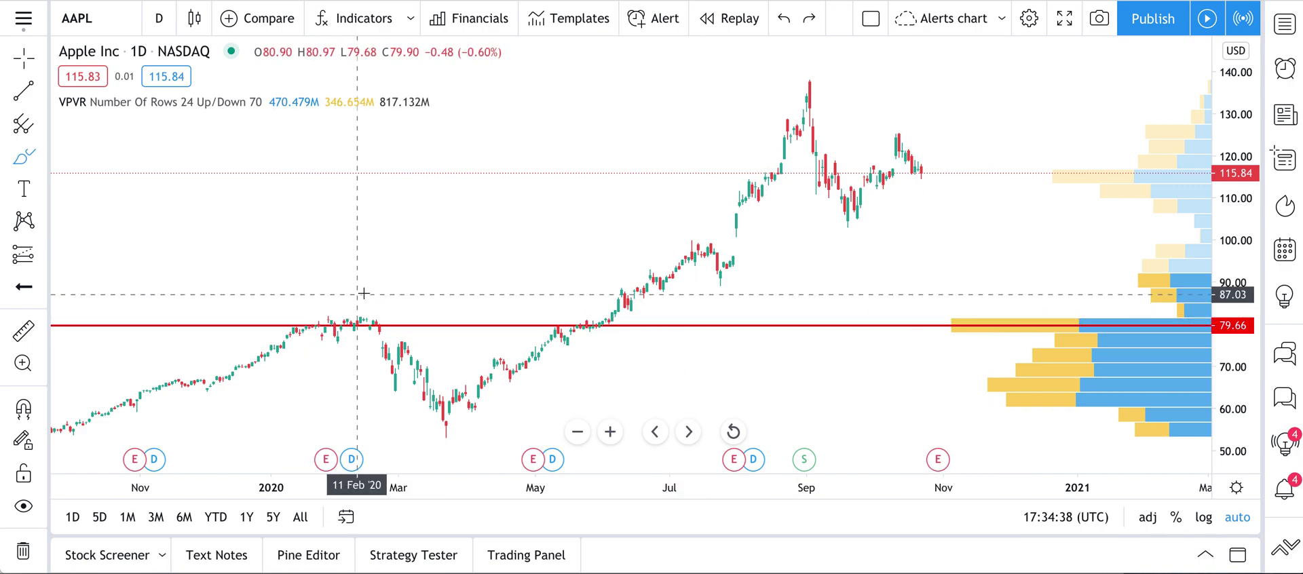
mouse_move(365, 287)
left_mouse_down()
mouse_move(299, 308)
mouse_move(343, 335)
mouse_move(344, 284)
left_mouse_up()
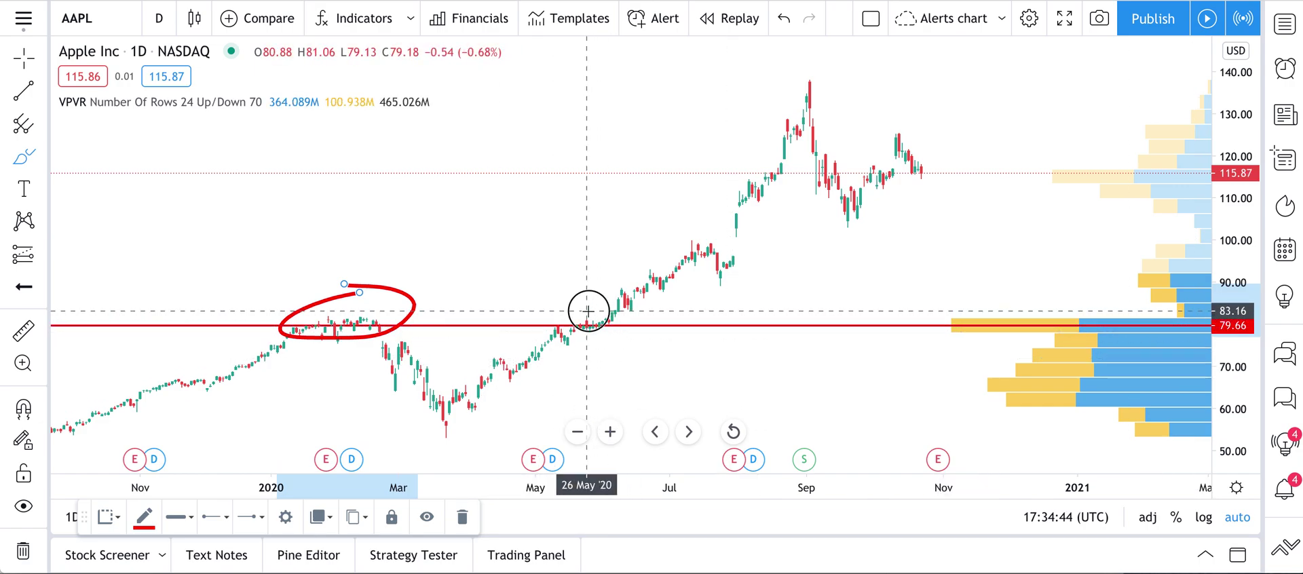
mouse_move(581, 311)
left_mouse_down()
mouse_move(526, 329)
mouse_move(624, 322)
mouse_move(582, 311)
left_mouse_up()
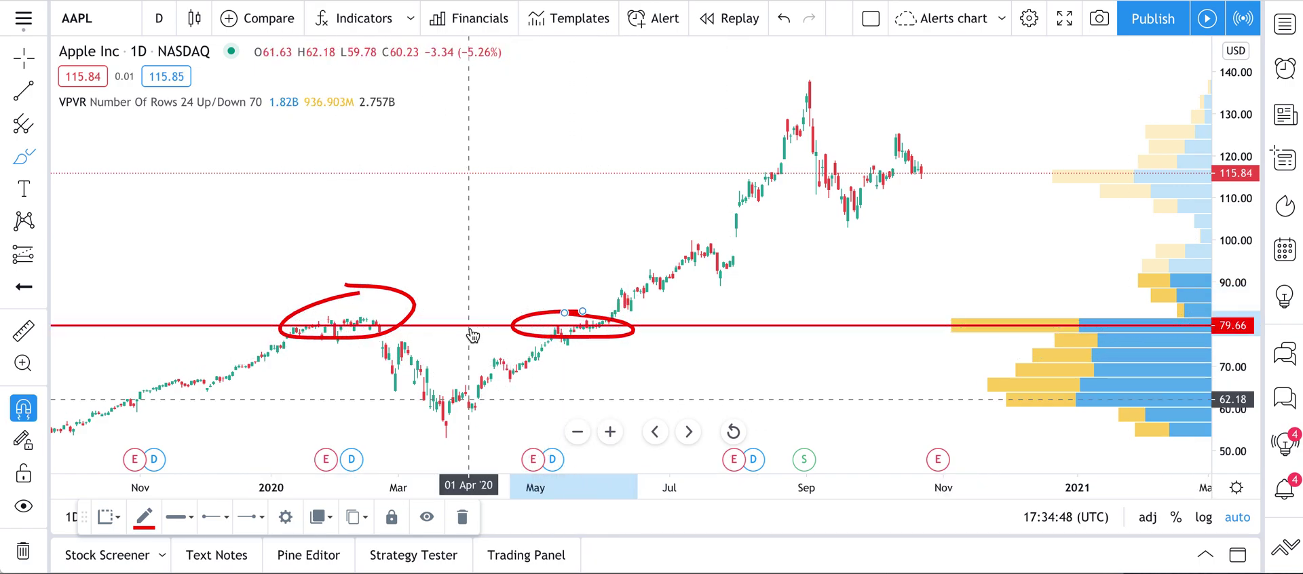
key("ctrl+z")
key("ctrl+z")
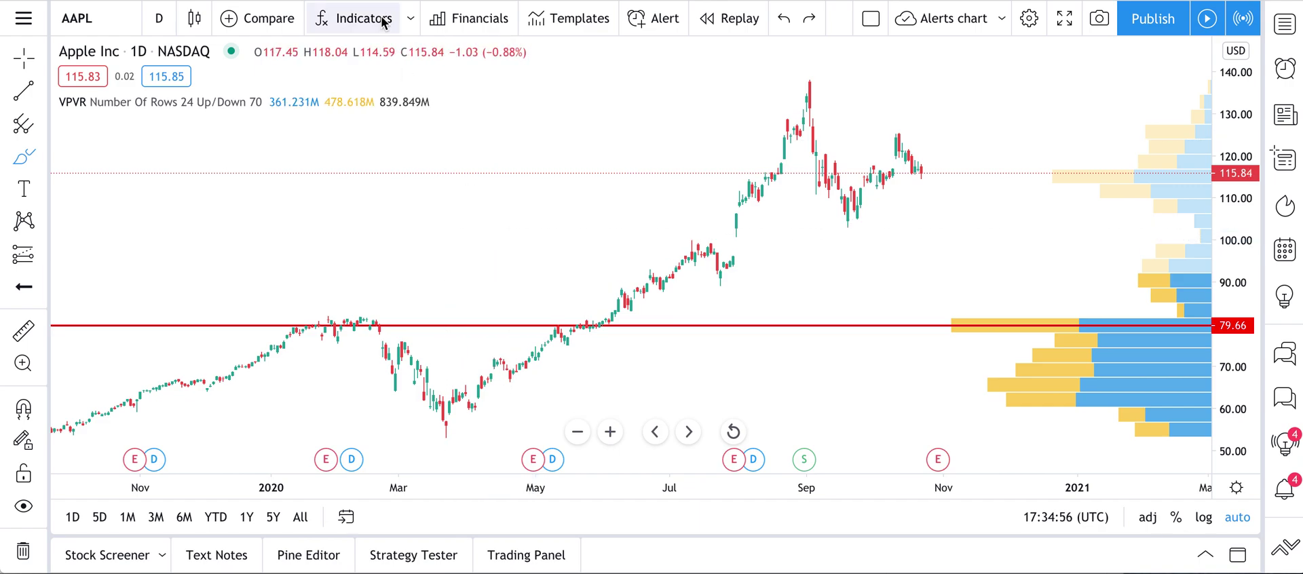
Step: Star Fixed Range under Volume Profile as a favourite, then list the Invite-only scripts
left_click(354, 18)
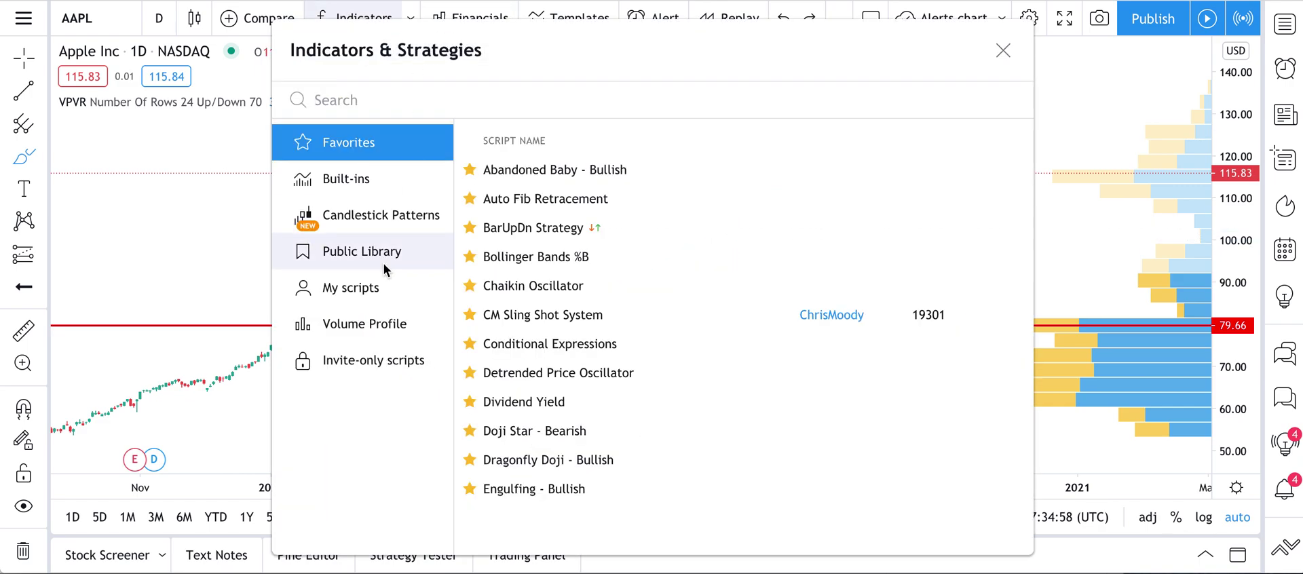
left_click(366, 325)
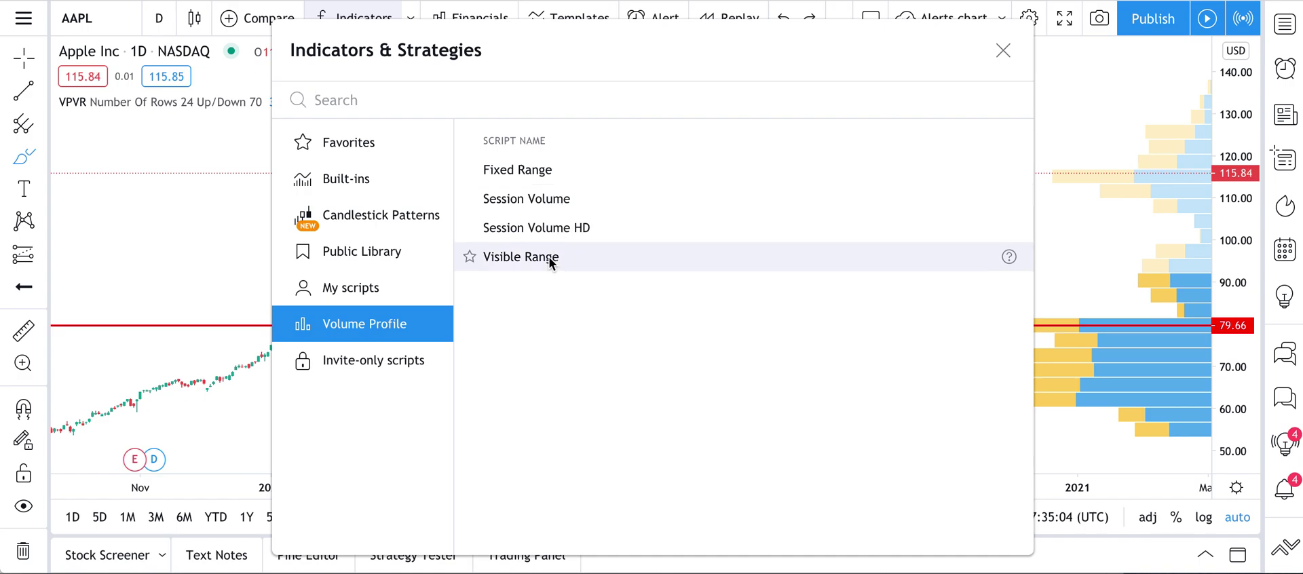
left_click(471, 170)
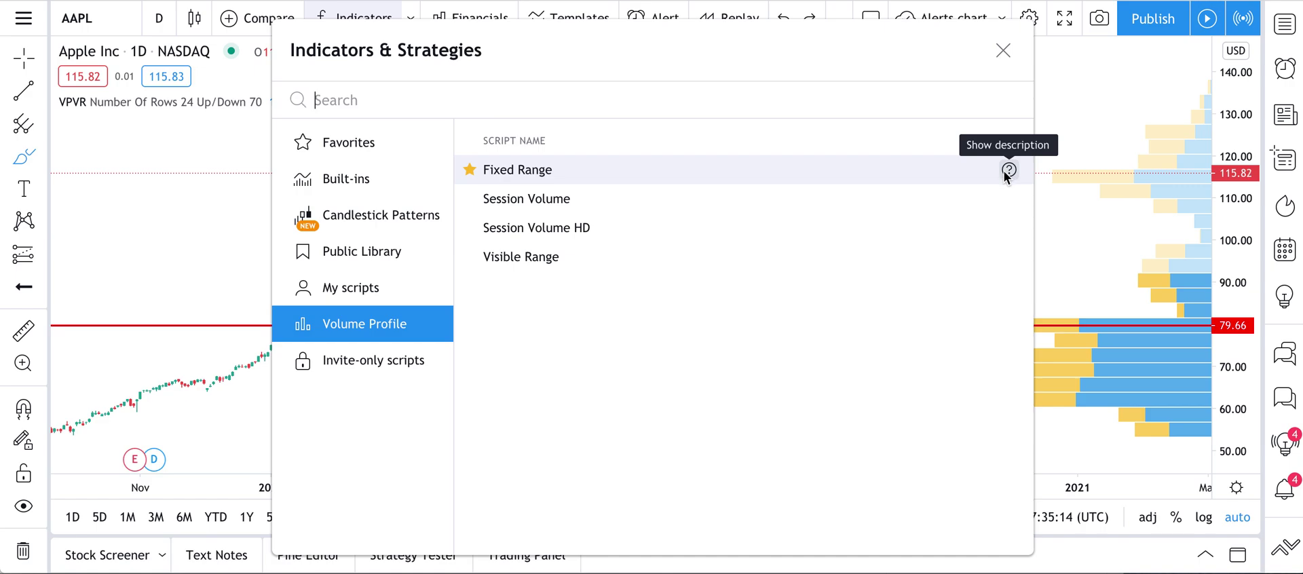
left_click(388, 367)
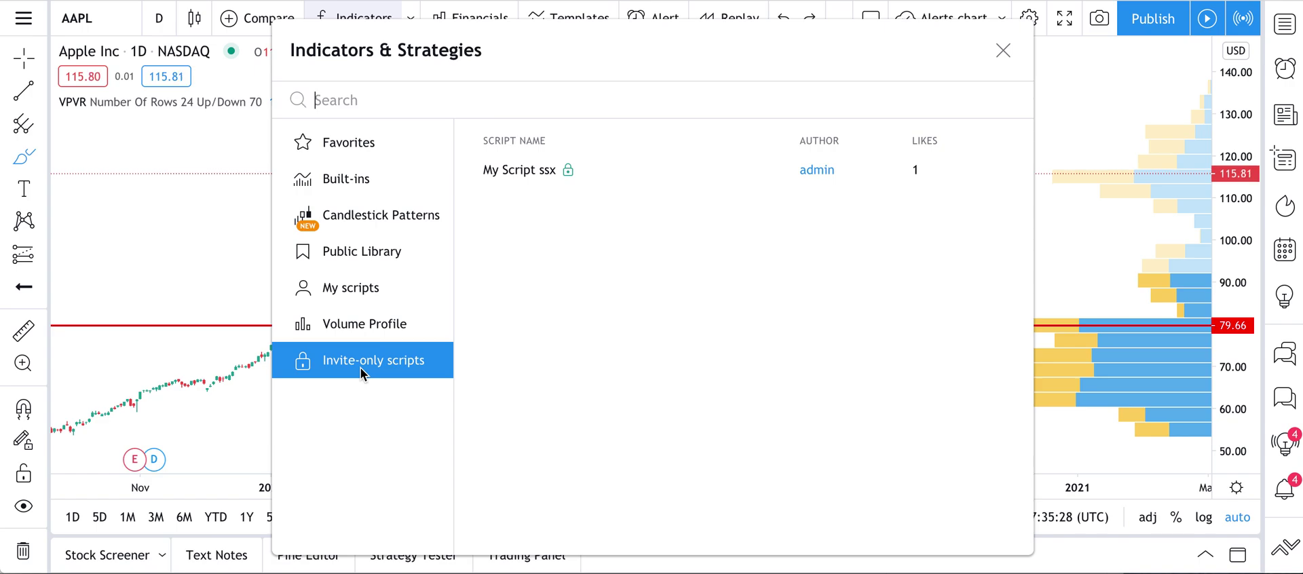
Step: Look at the Public Library and Invite-only scripts, then close the indicators dialog
left_click(357, 241)
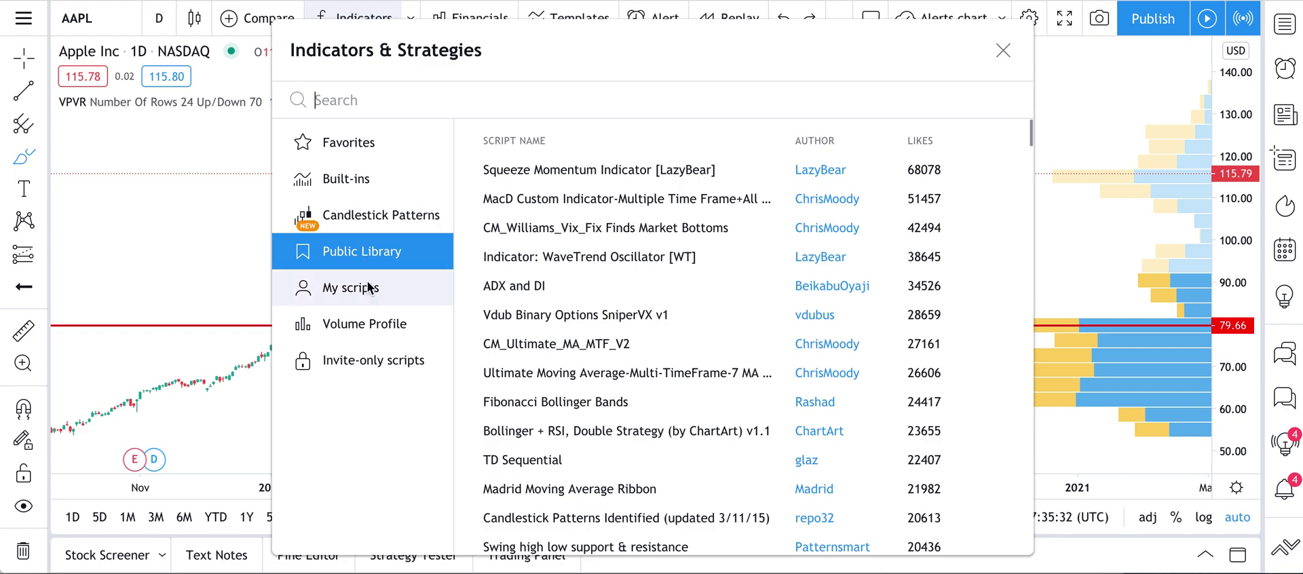
left_click(353, 367)
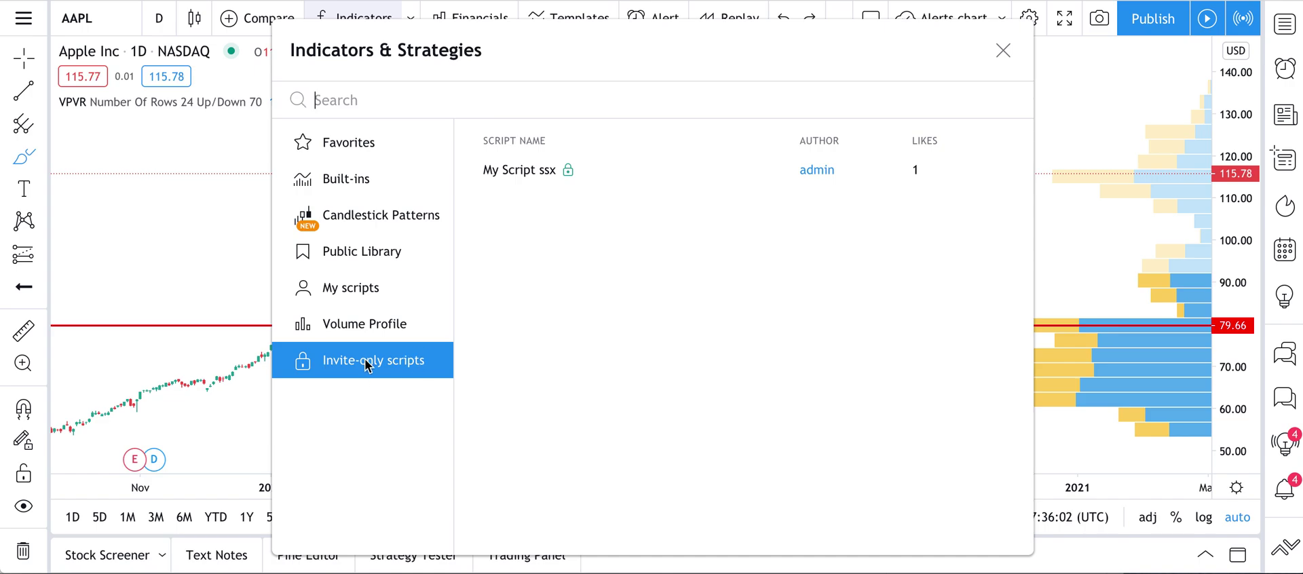
left_click(1004, 50)
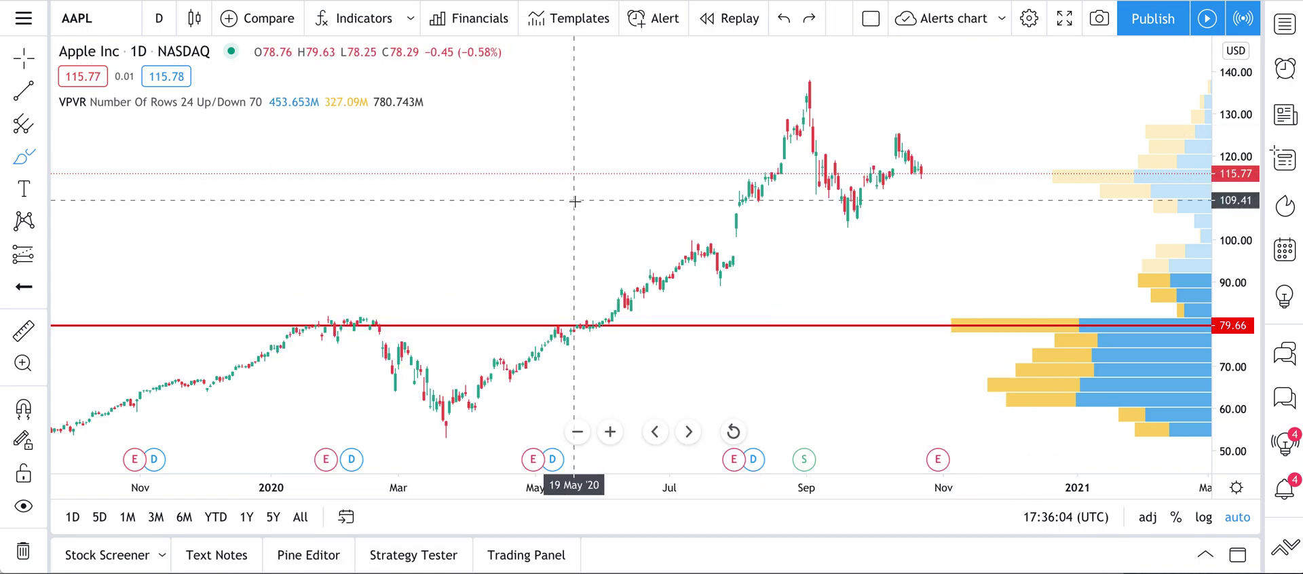
Step: Reopen Indicators with '/' and cycle through Favorites, Built-ins, Candlestick Patterns, Public Library, Volume Profile, My scripts, Invite-only
key("/")
left_click(386, 143)
left_click(376, 178)
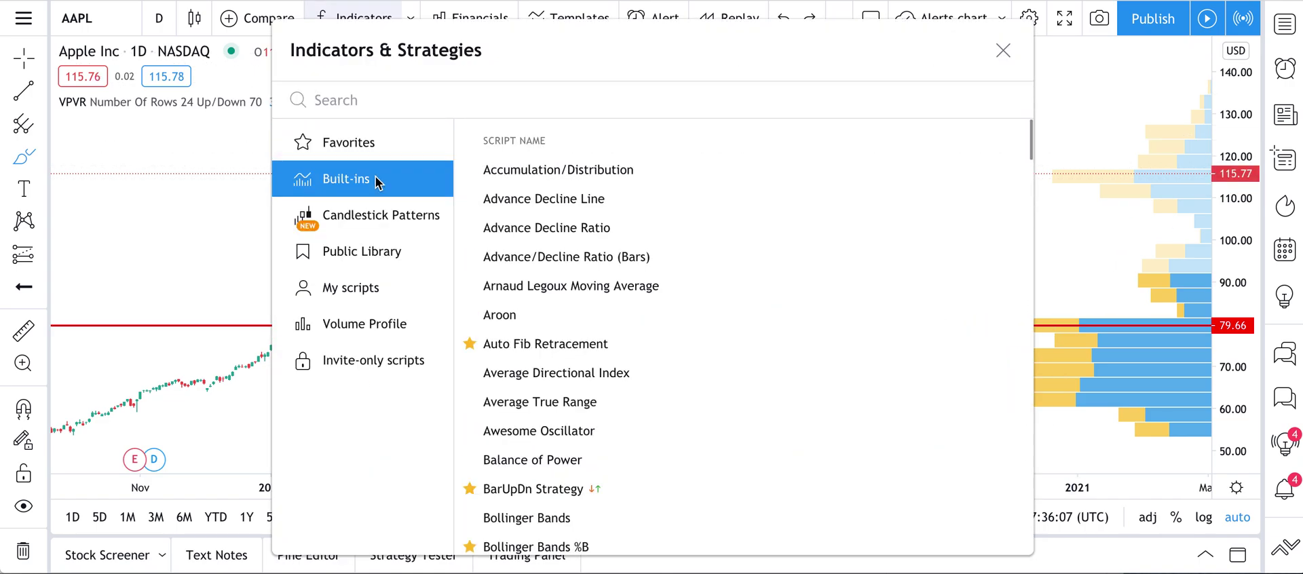
left_click(376, 212)
left_click(372, 250)
left_click(368, 309)
left_click(371, 291)
left_click(371, 357)
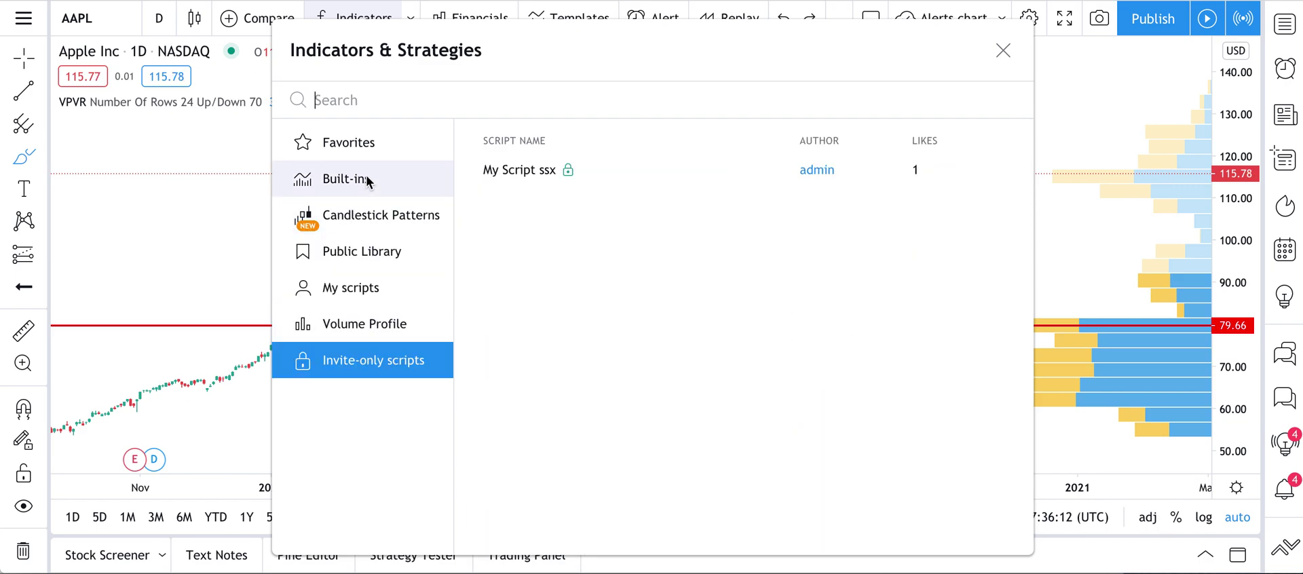
left_click(365, 144)
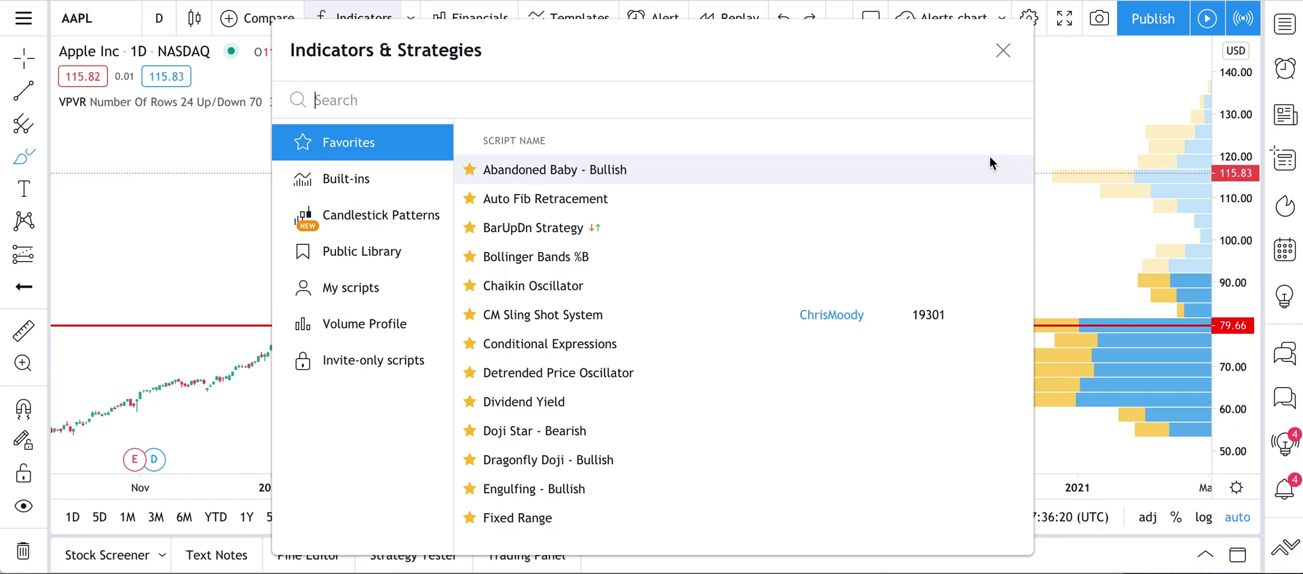
Step: Read and close the Accumulation/Distribution help from the Built-ins list
left_click(376, 176)
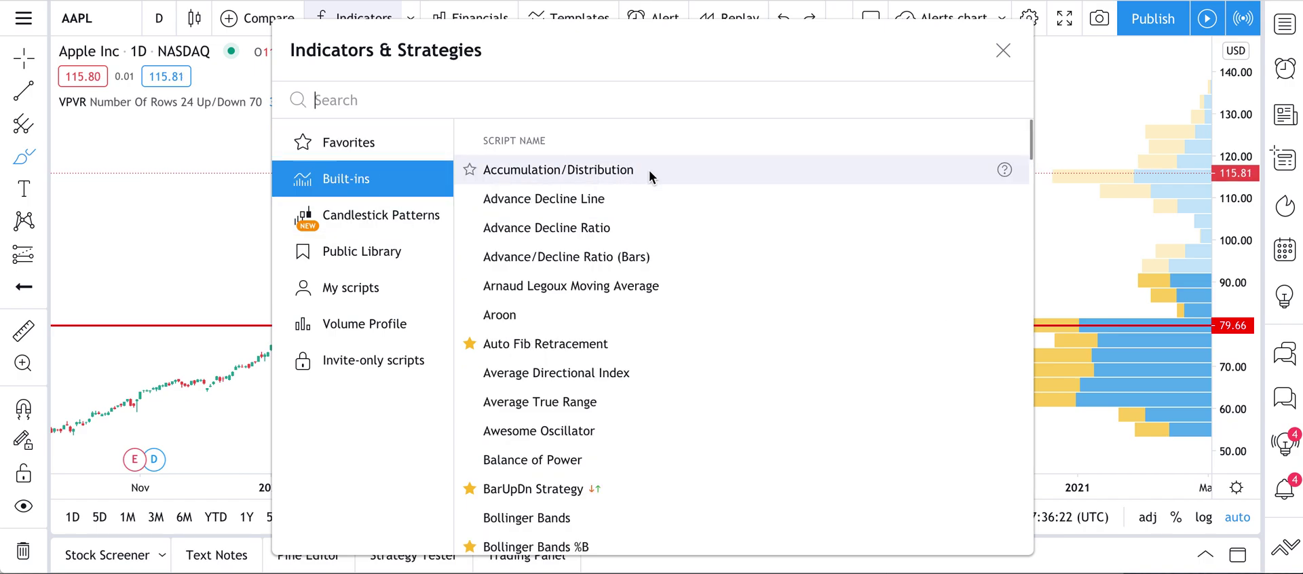
left_click(1004, 169)
left_click(1260, 77)
Step: Scroll through the Public Library's community scripts, then return to Favorites
left_click(392, 247)
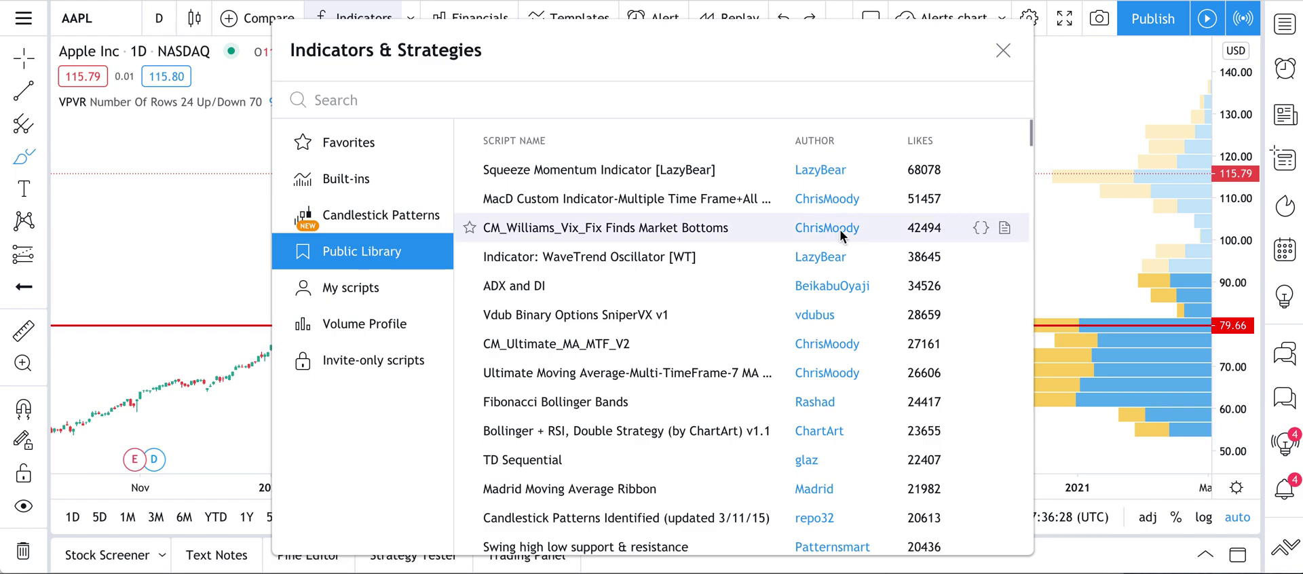
scroll(643, 368, "down", 10)
scroll(639, 401, "down", 20)
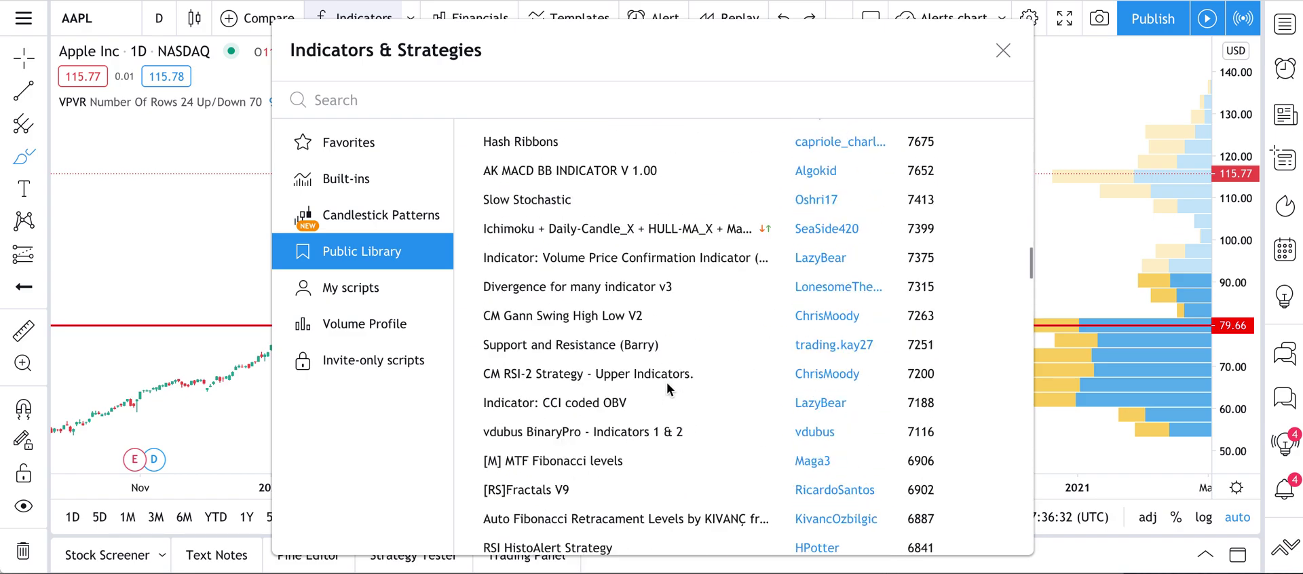
scroll(672, 407, "down", 12)
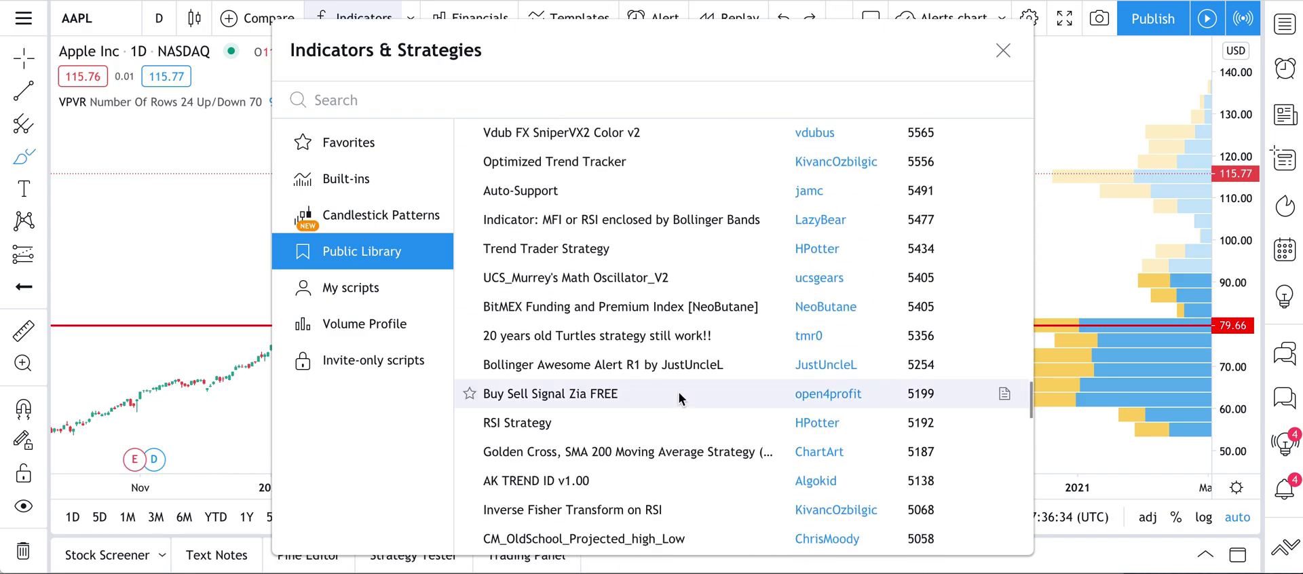
scroll(679, 392, "down", 12)
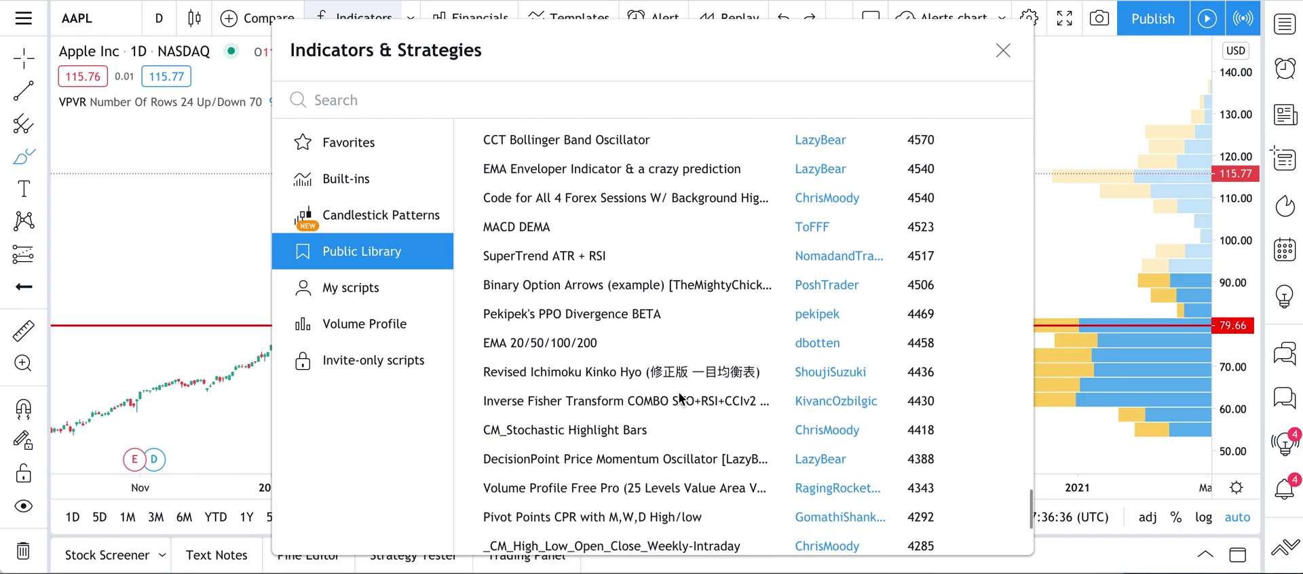
scroll(679, 392, "down", 5)
scroll(679, 392, "up", 20)
scroll(679, 393, "up", 20)
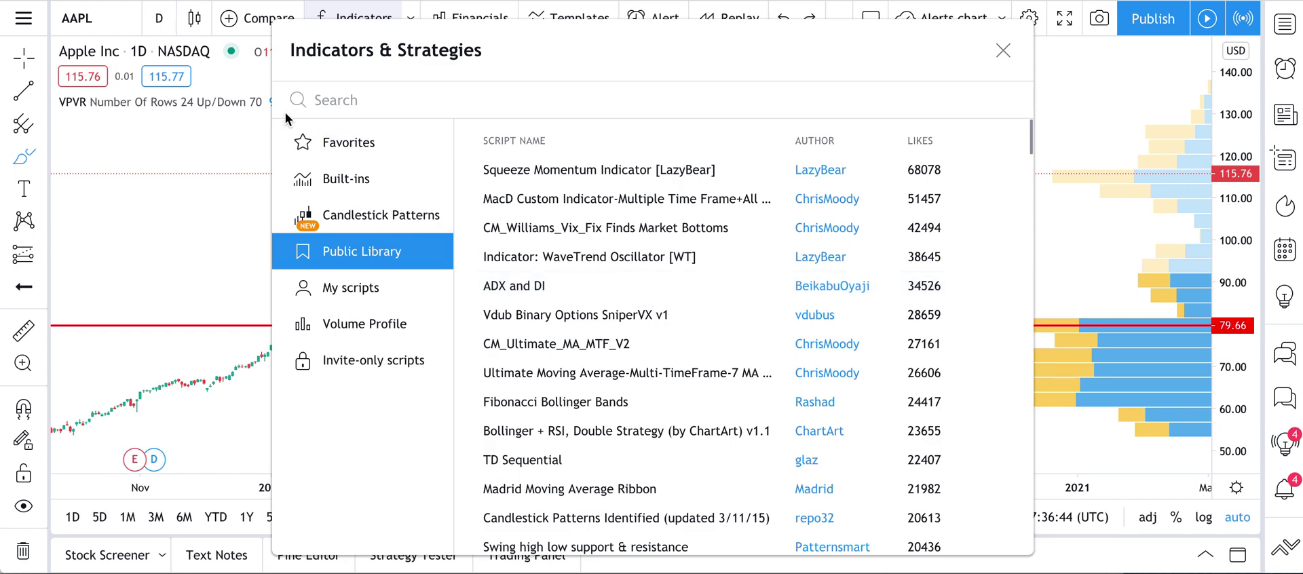
left_click(333, 146)
Step: Reopen the indicators dialog and compare Candlestick Patterns with the Public Library scripts
left_click(1003, 50)
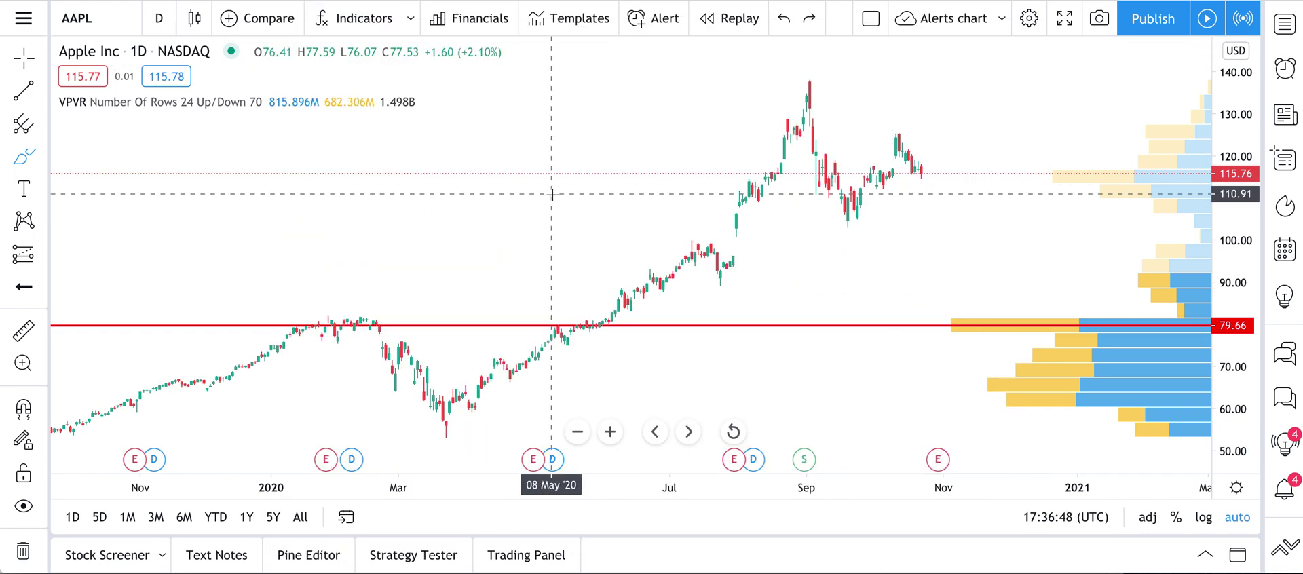
key("slash")
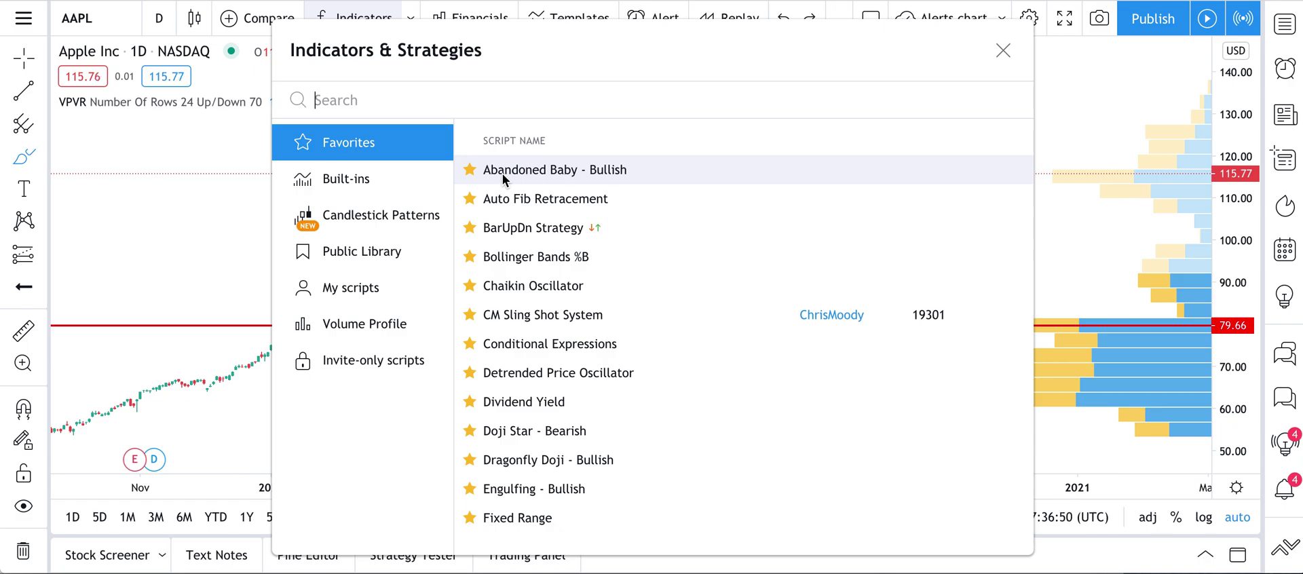
left_click(342, 180)
left_click(313, 215)
left_click(363, 252)
left_click(385, 221)
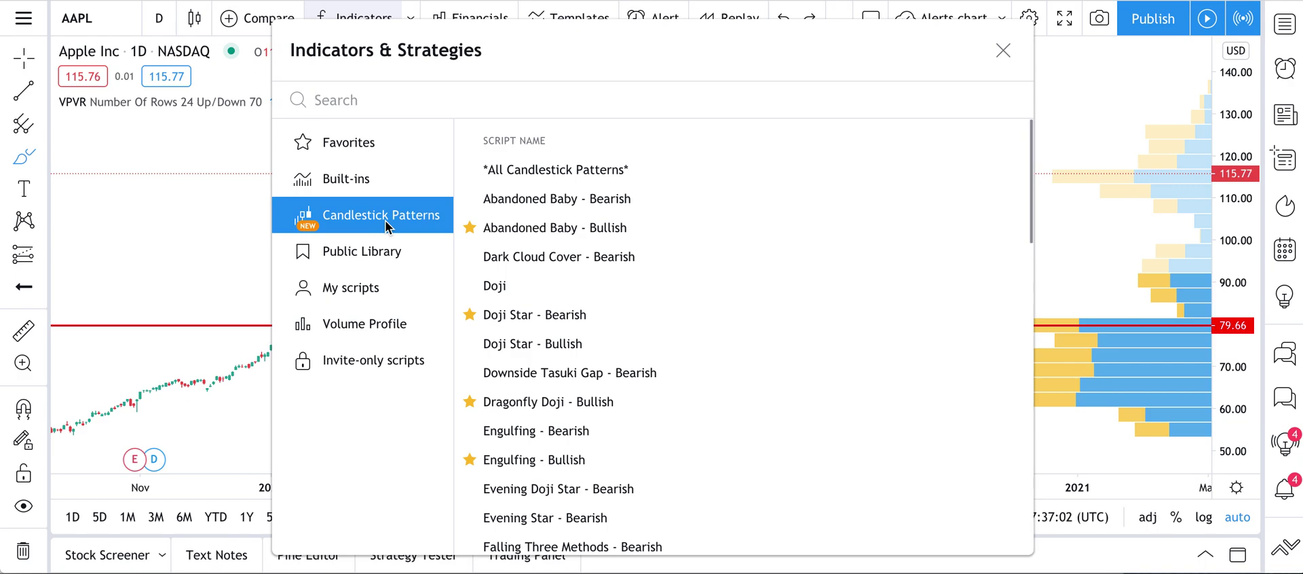
left_click(380, 252)
scroll(548, 320, "down", 3)
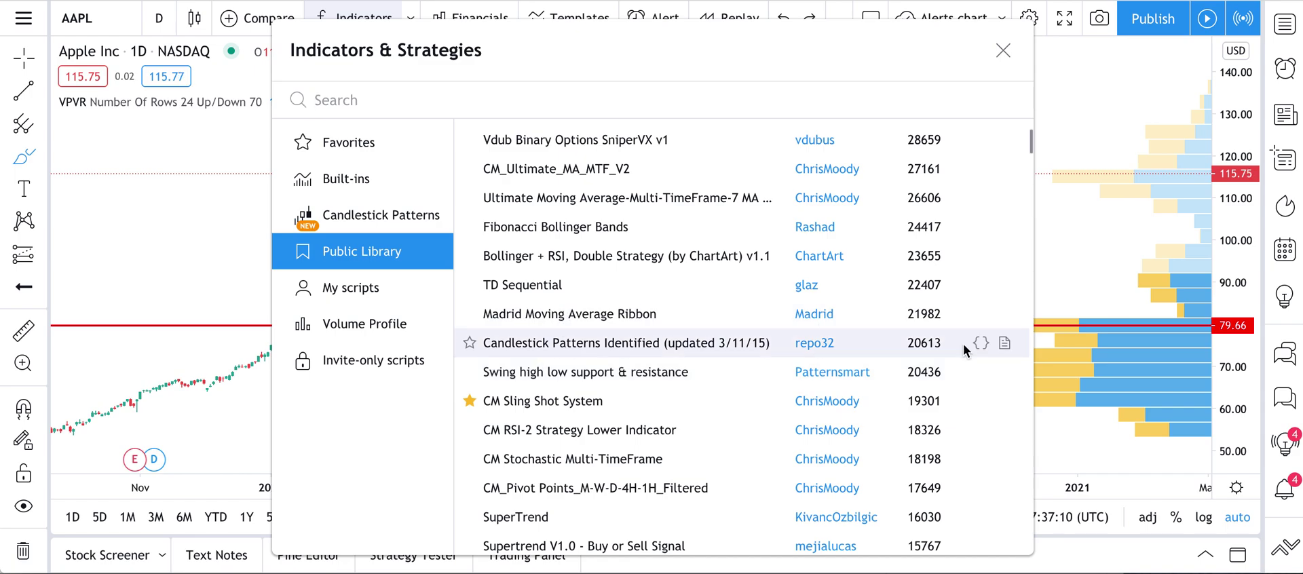
scroll(650, 315, "up", 4)
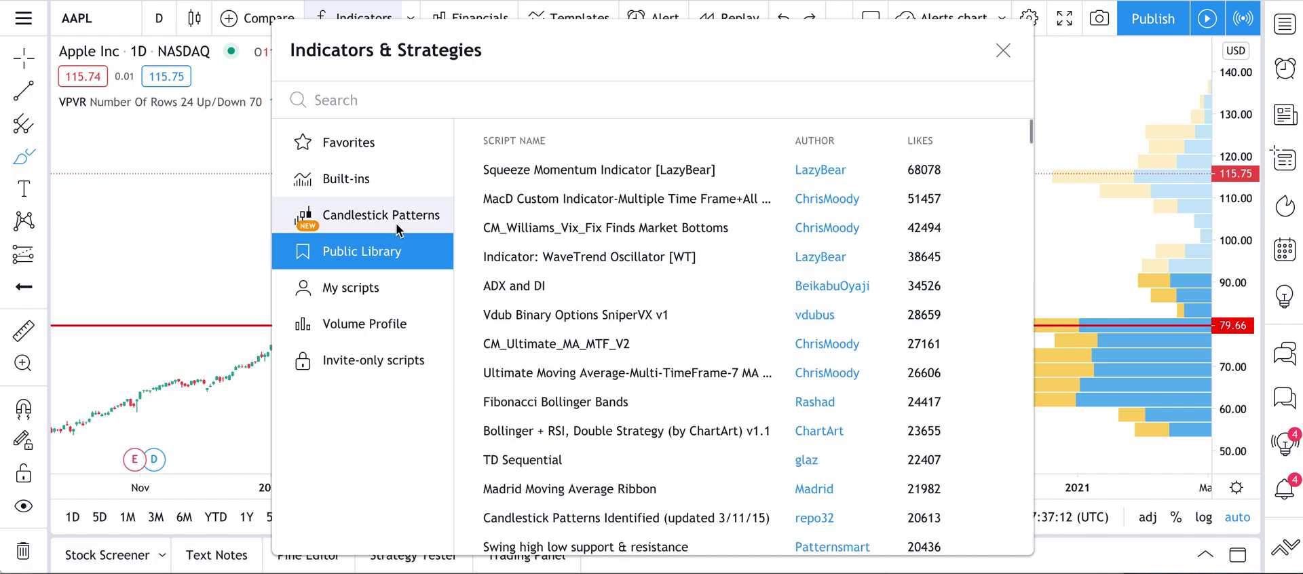
Step: Read and close the Advance Decline Ratio help article from Built-ins
left_click(353, 179)
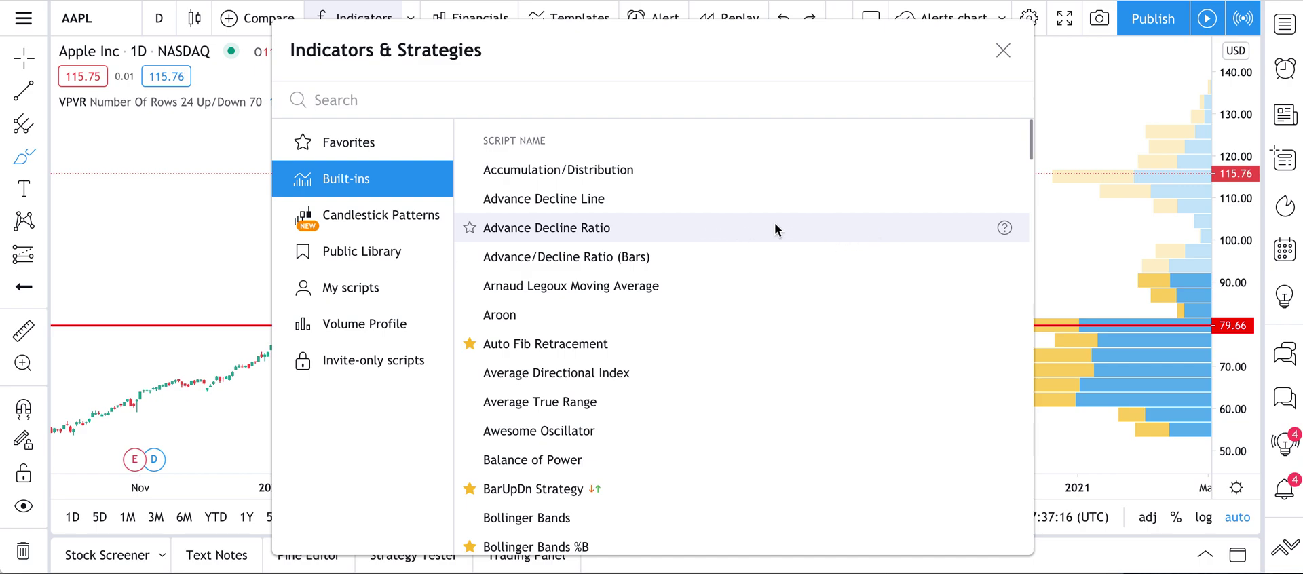
left_click(1005, 228)
left_click(1263, 77)
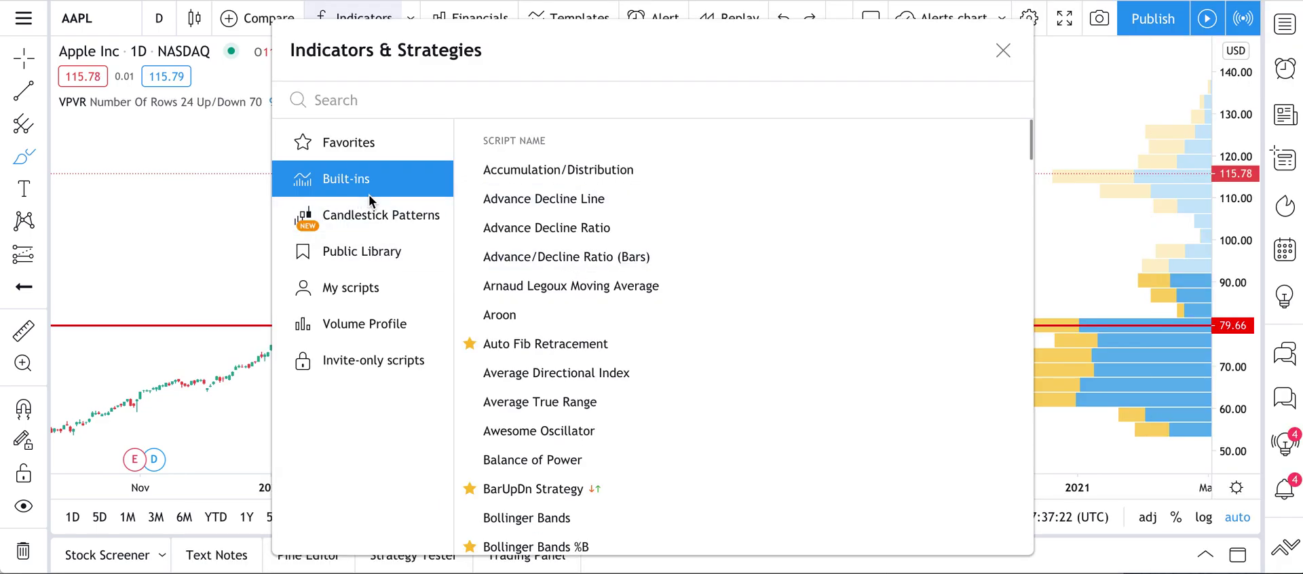
Step: Cycle through Candlestick Patterns, Public Library, My scripts, Volume Profile, Favorites and Built-ins
left_click(372, 216)
left_click(370, 254)
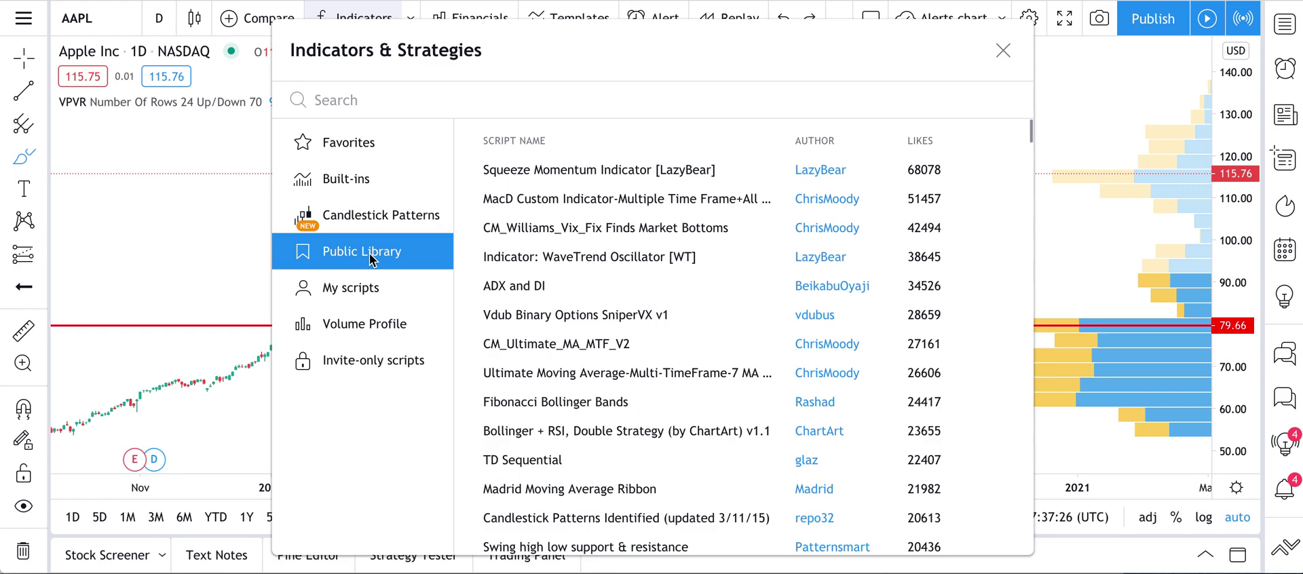
left_click(370, 288)
left_click(372, 322)
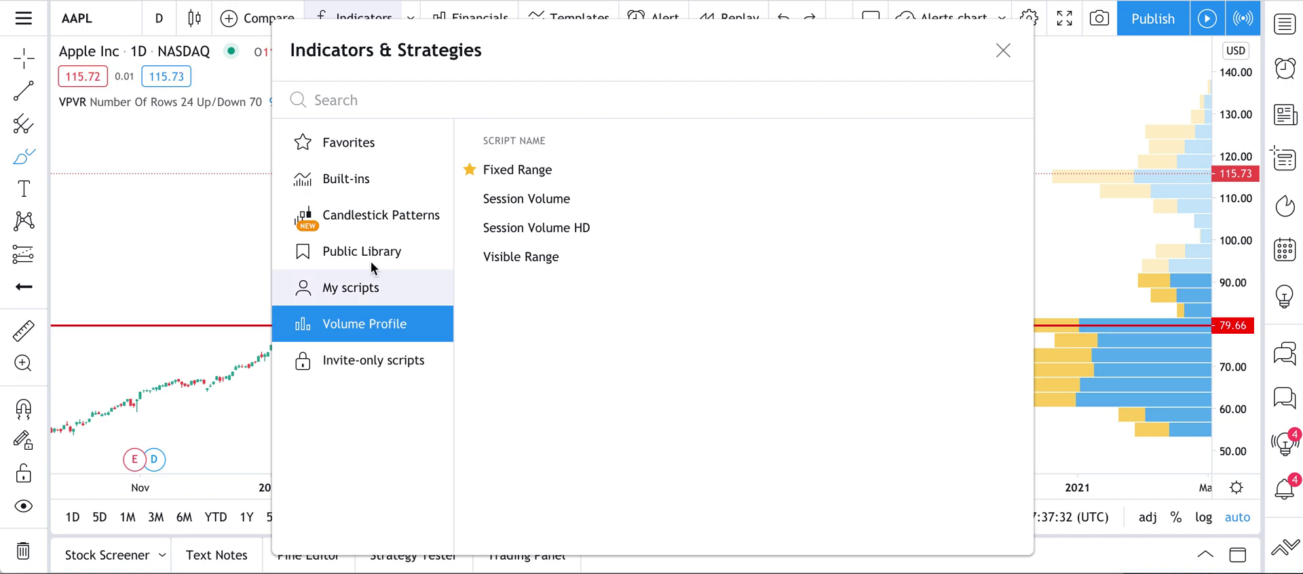
left_click(362, 148)
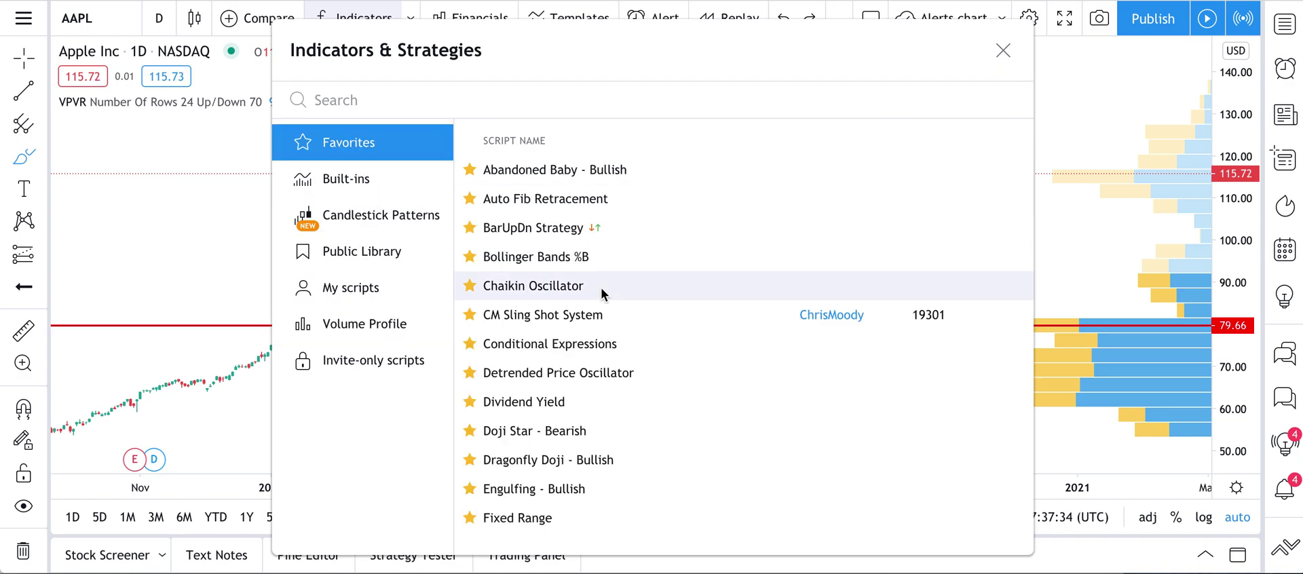
left_click(385, 205)
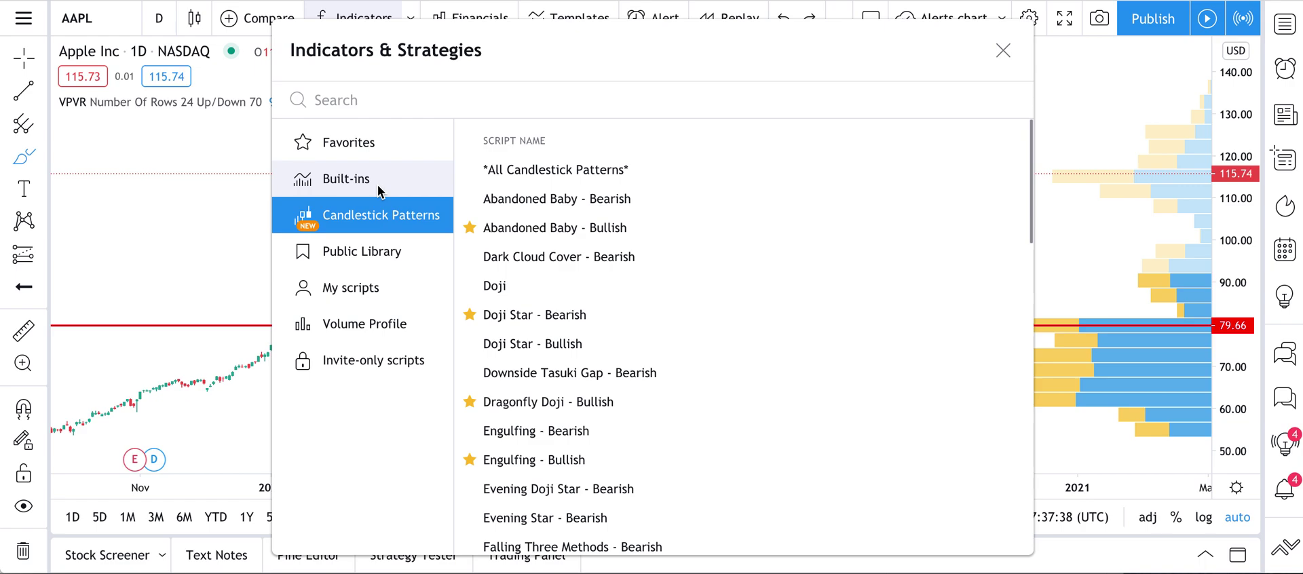
left_click(381, 190)
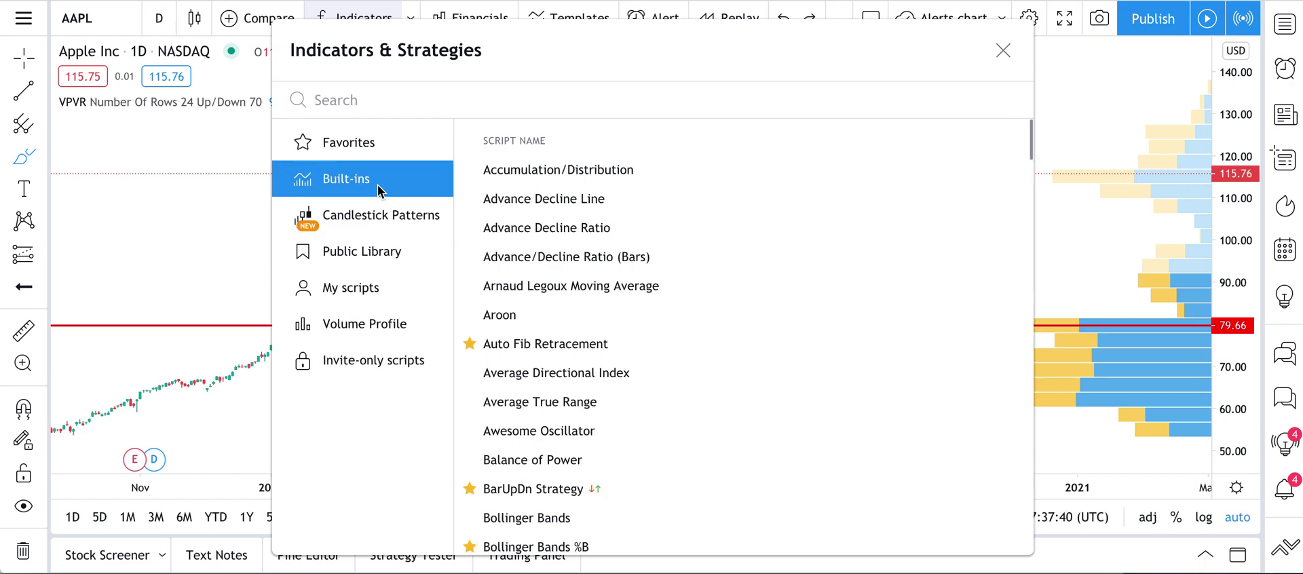
Step: Return to the Public Library and scroll through scripts like SuperTrend and Ichimoku
left_click(368, 249)
scroll(556, 314, "down", 4)
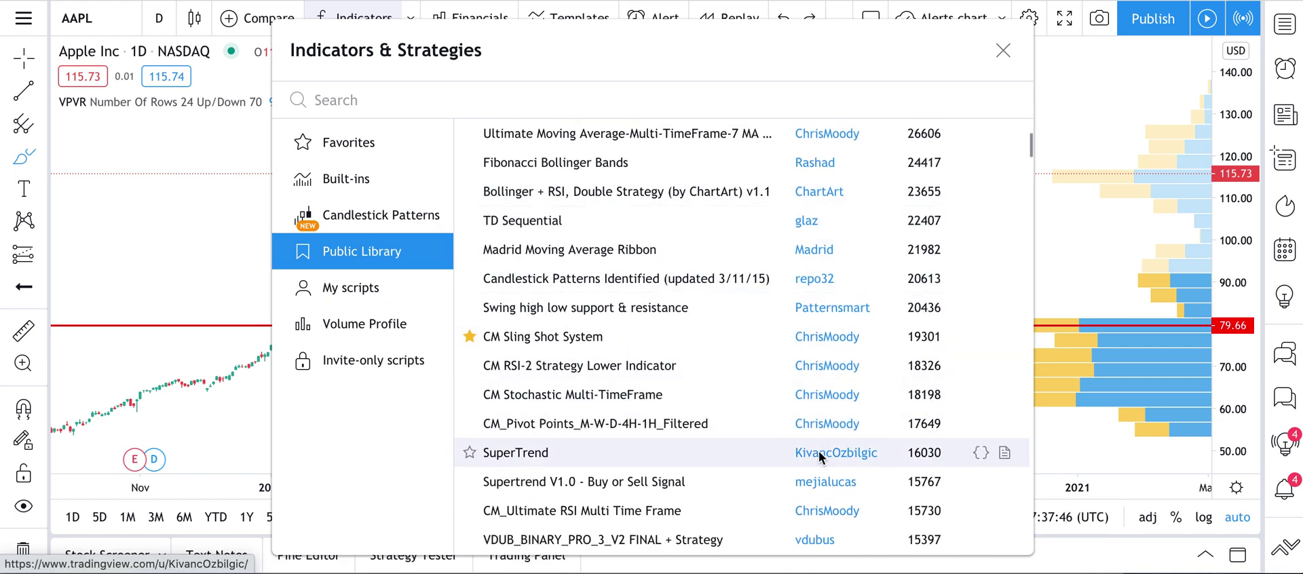
scroll(741, 388, "down", 2)
scroll(741, 383, "down", 1)
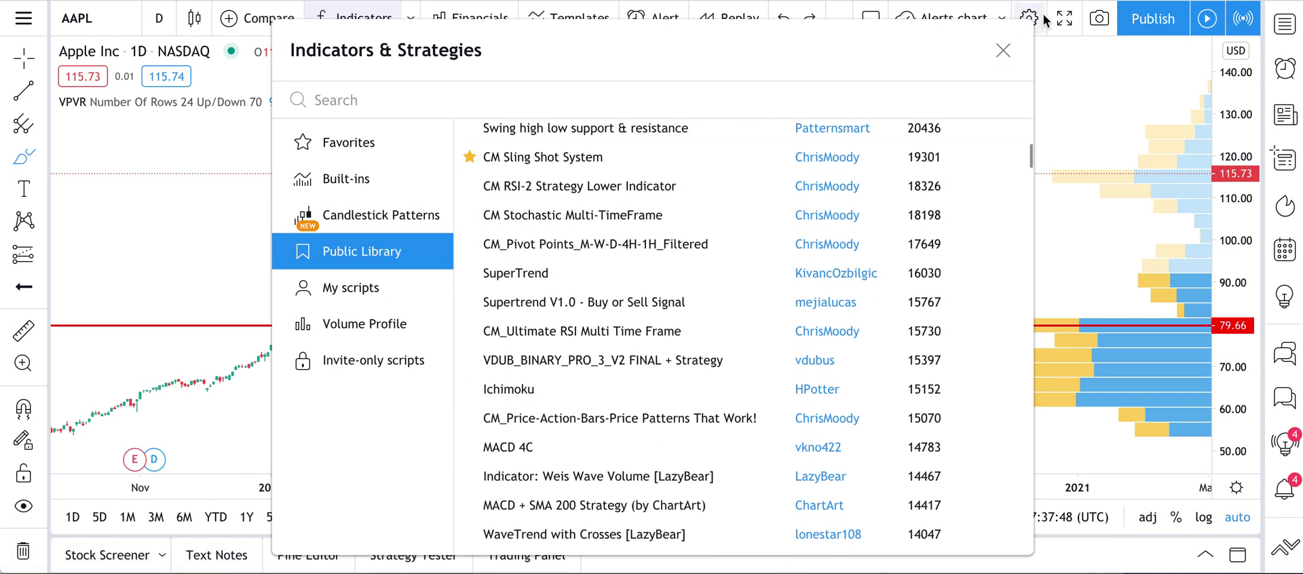
Step: Close the indicator browser, check VPVR Style and Inputs settings unchanged, then show the Squeeze Momentum Pine source
left_click(1003, 51)
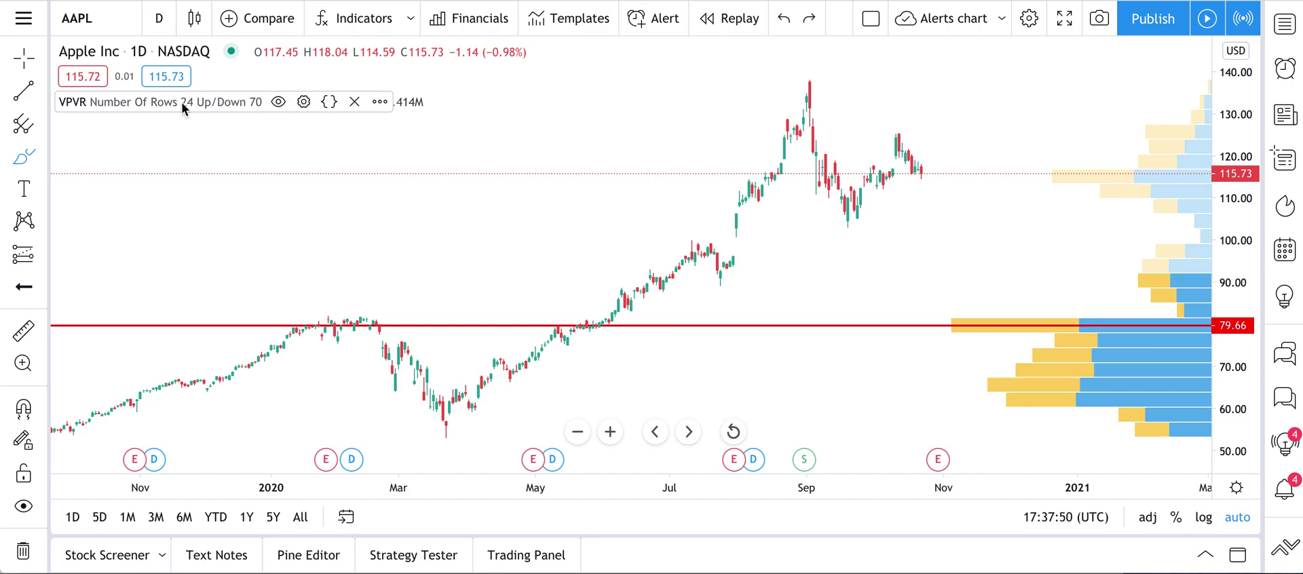
left_click(305, 102)
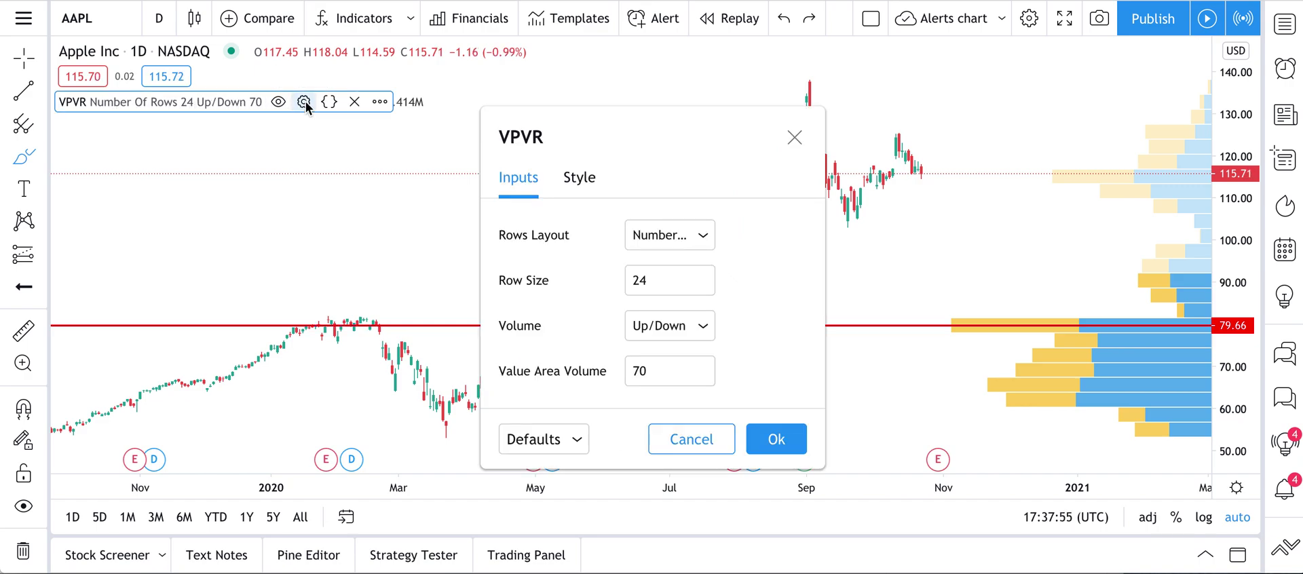
left_click(574, 178)
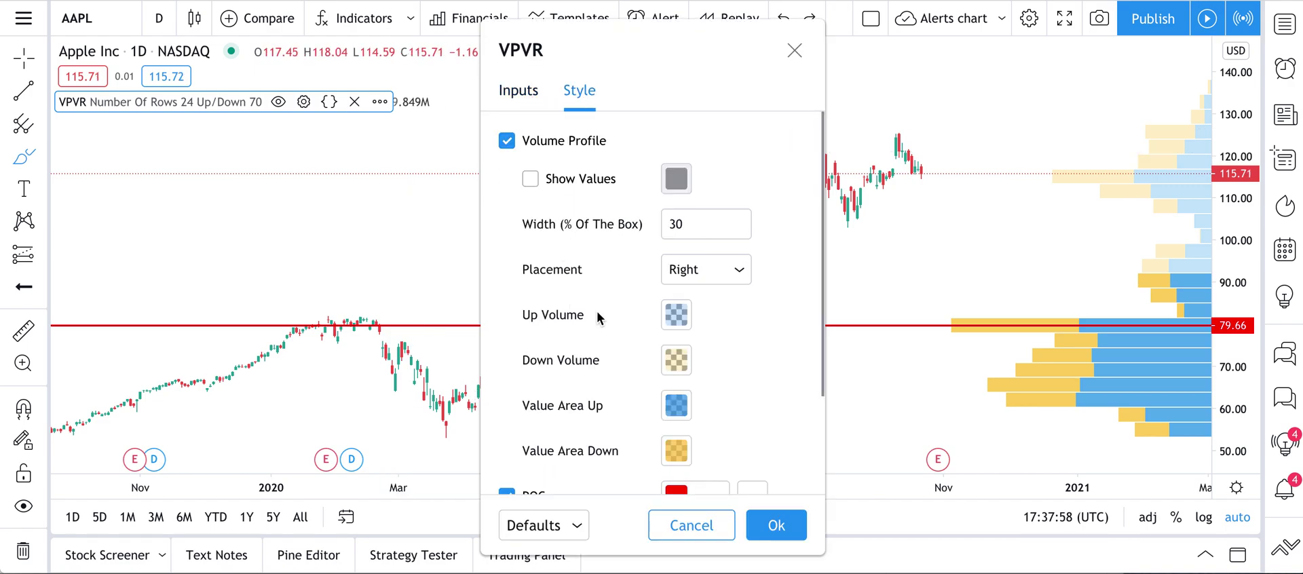
left_click(520, 90)
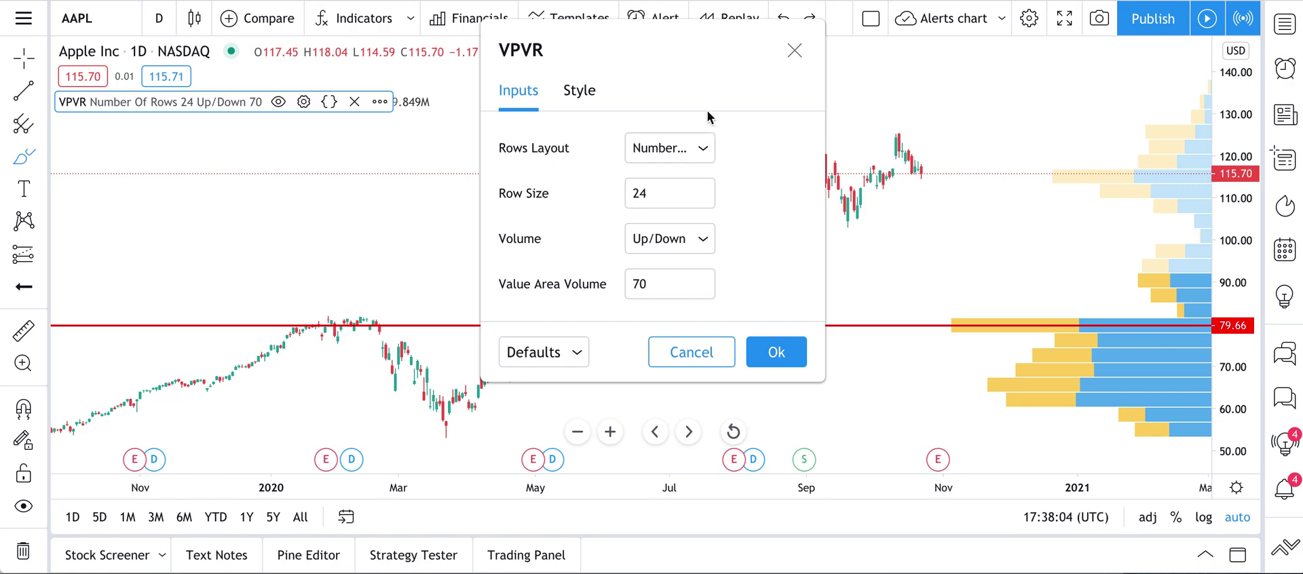
left_click(795, 50)
left_click(314, 550)
Step: Collapse the Pine Editor, try the VPVR source button, and dismiss the 'Could not get Pine source code' error
scroll(373, 415, "down", 7)
scroll(374, 415, "up", 7)
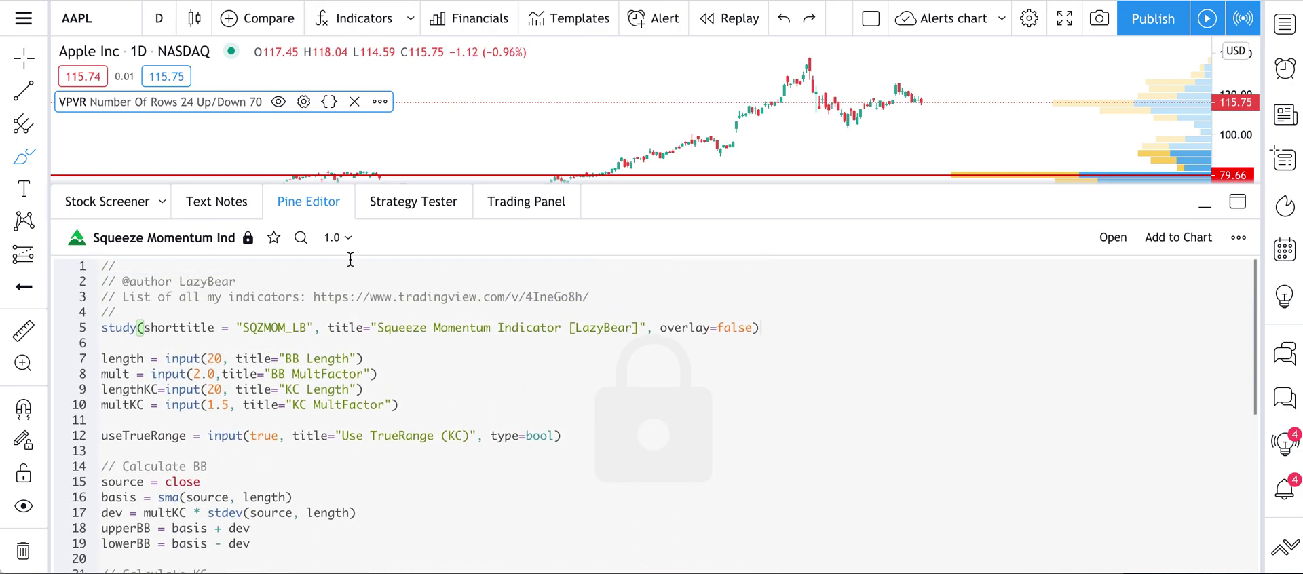
left_click(320, 201)
left_click(330, 101)
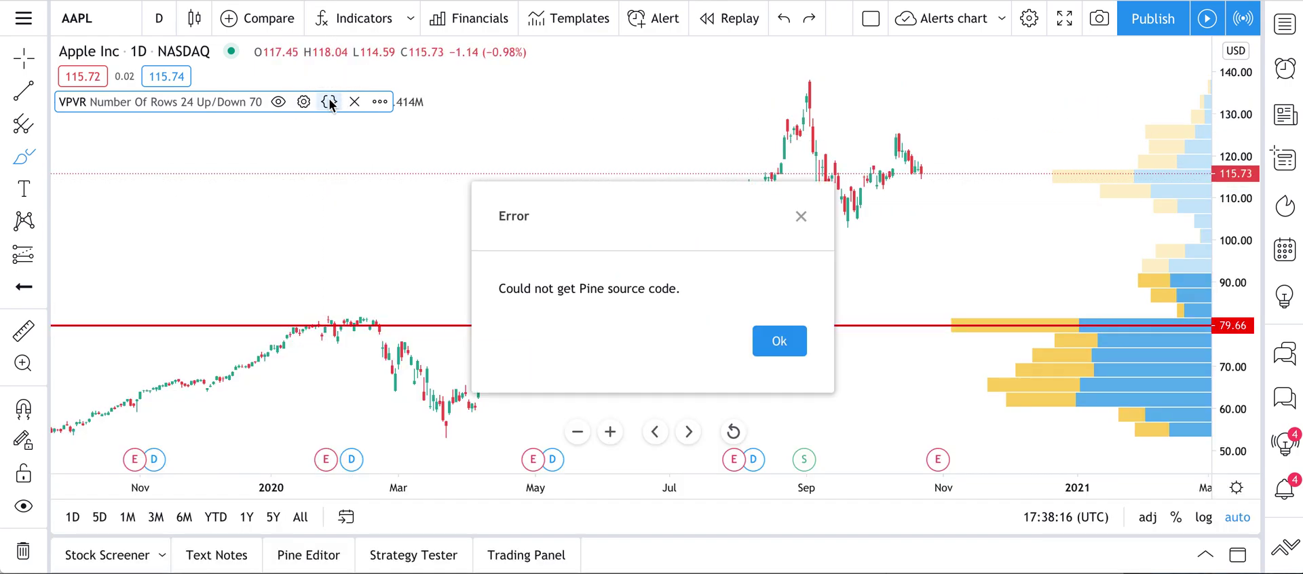
left_click(779, 341)
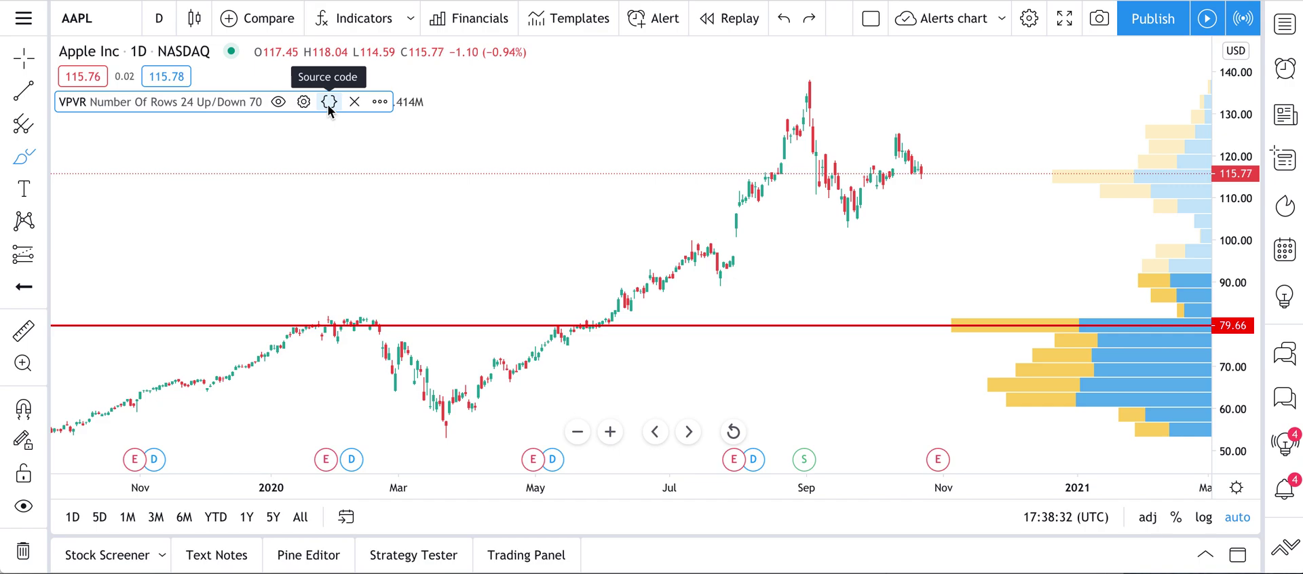
Step: Check the VPVR Style settings, then remove the VPVR volume profile from the chart
left_click(301, 107)
left_click(579, 178)
left_click(794, 48)
left_click(354, 101)
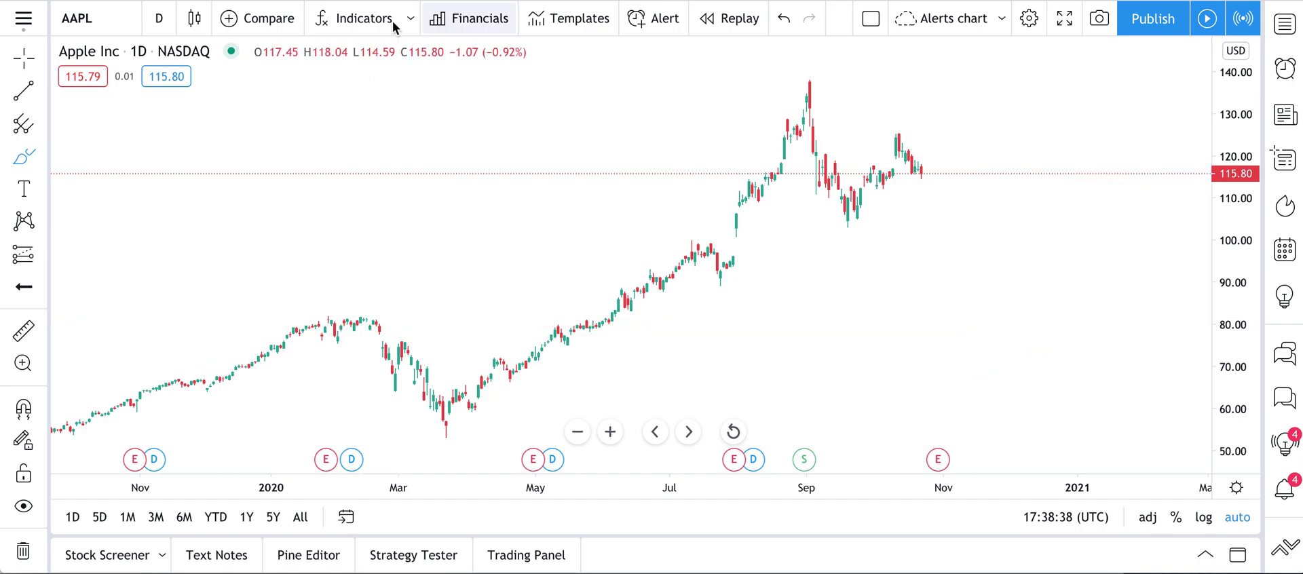
Step: Add Bollinger Bands (20, close, 2) from the Built-ins indicators list
left_click(370, 20)
left_click(359, 169)
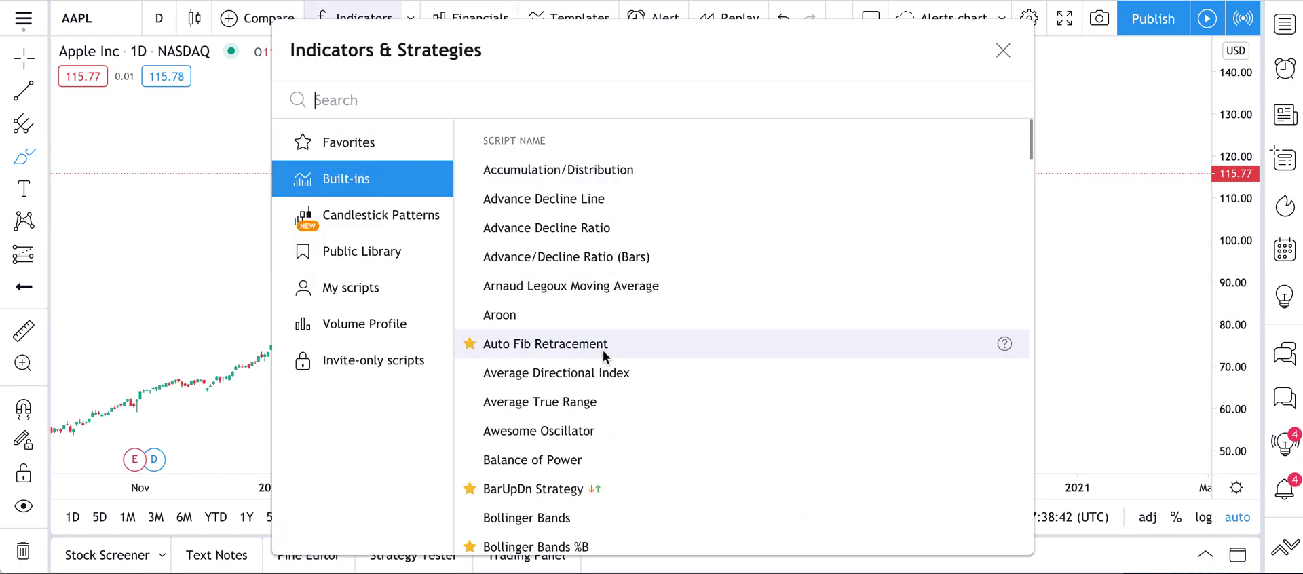
scroll(601, 351, "down", 3)
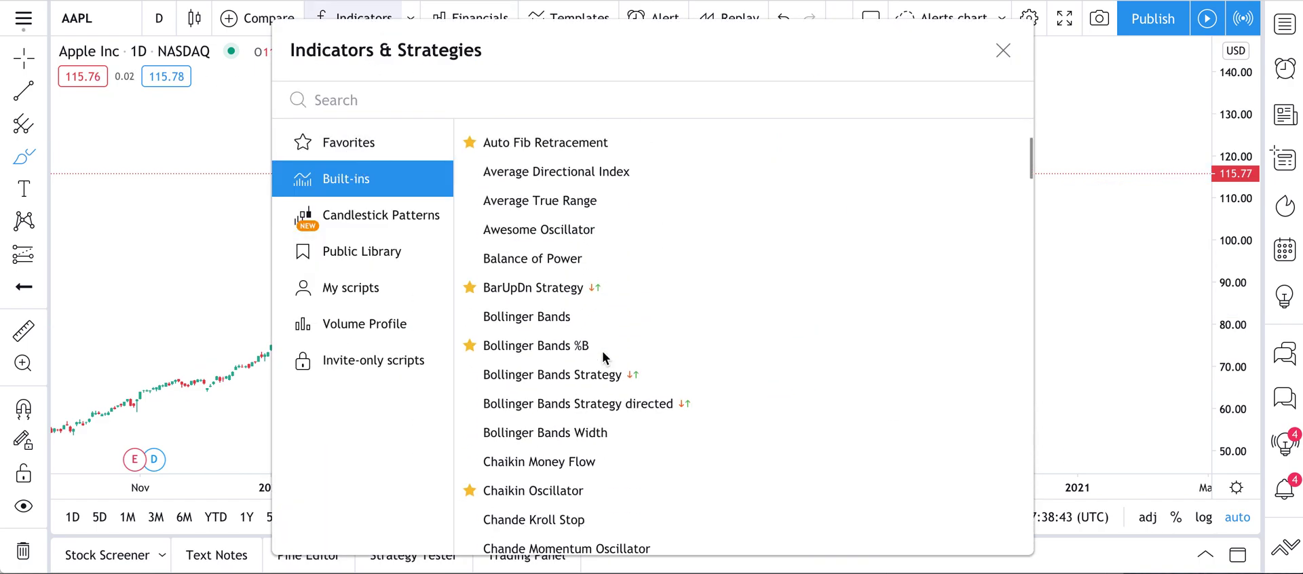
left_click(596, 309)
left_click(1003, 50)
Step: View the Bollinger Bands Pine source, then collapse the code panel
mouse_move(201, 112)
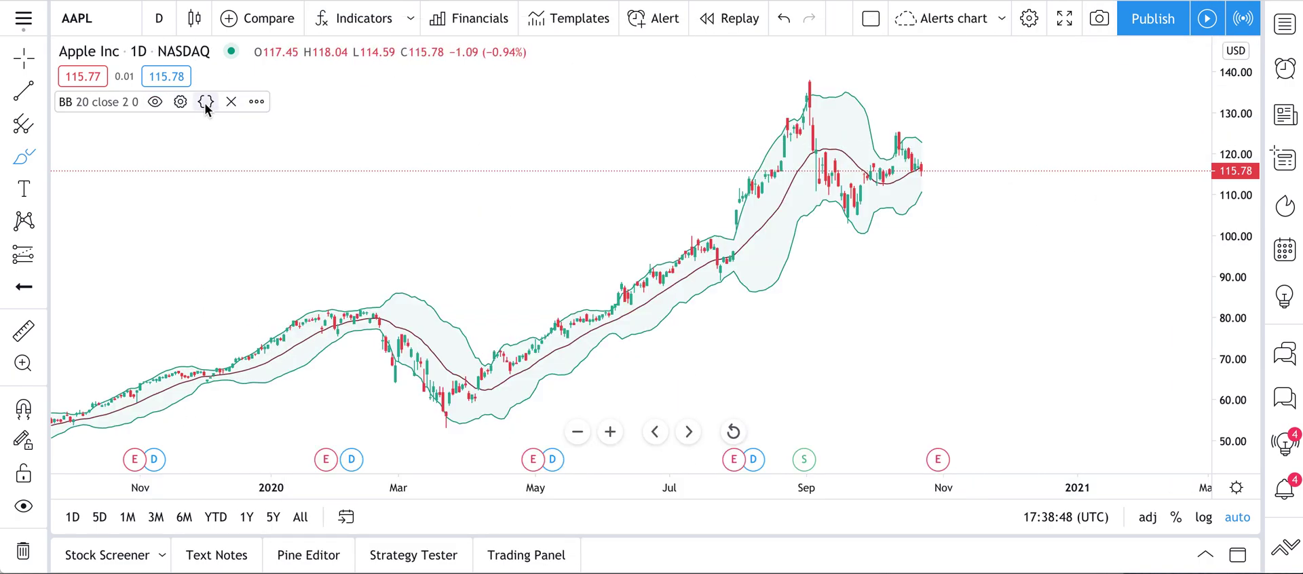
left_click(206, 104)
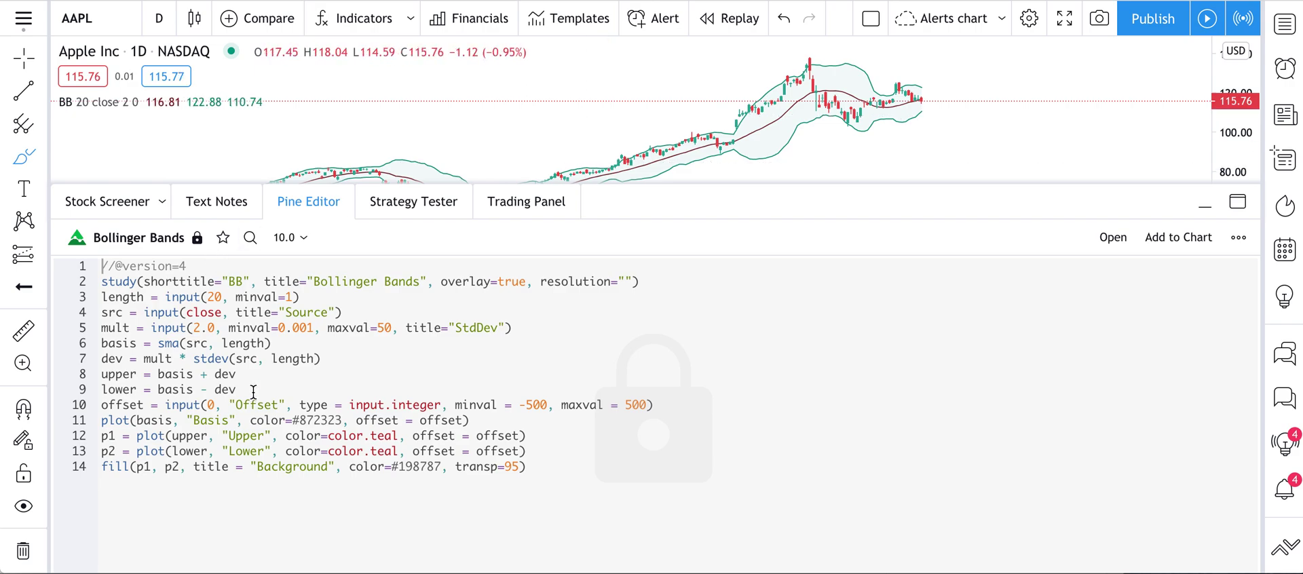
left_click(301, 202)
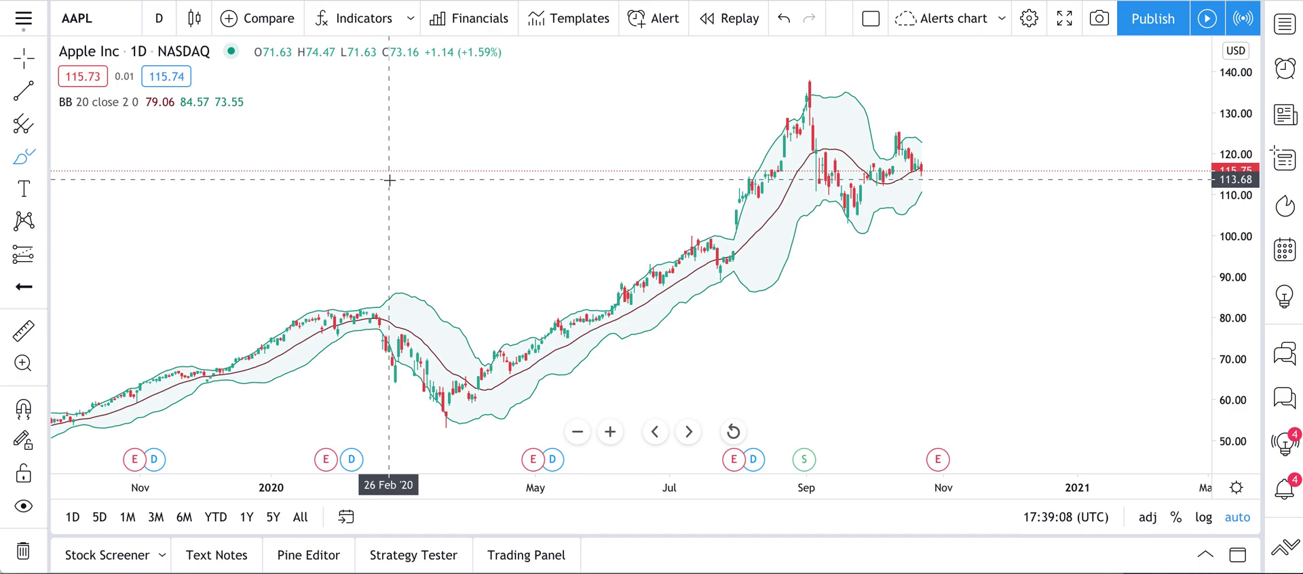
Step: Reopen the indicator browser and scroll through the Built-ins list after glancing at Candlestick Patterns
left_click(343, 17)
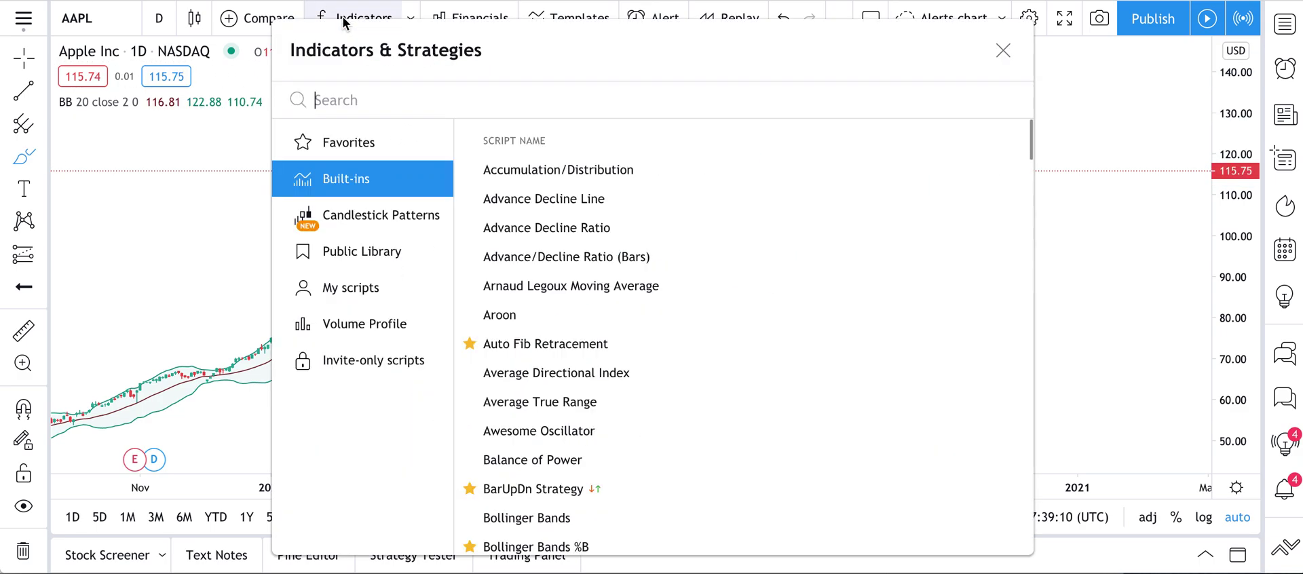
left_click(364, 200)
left_click(367, 182)
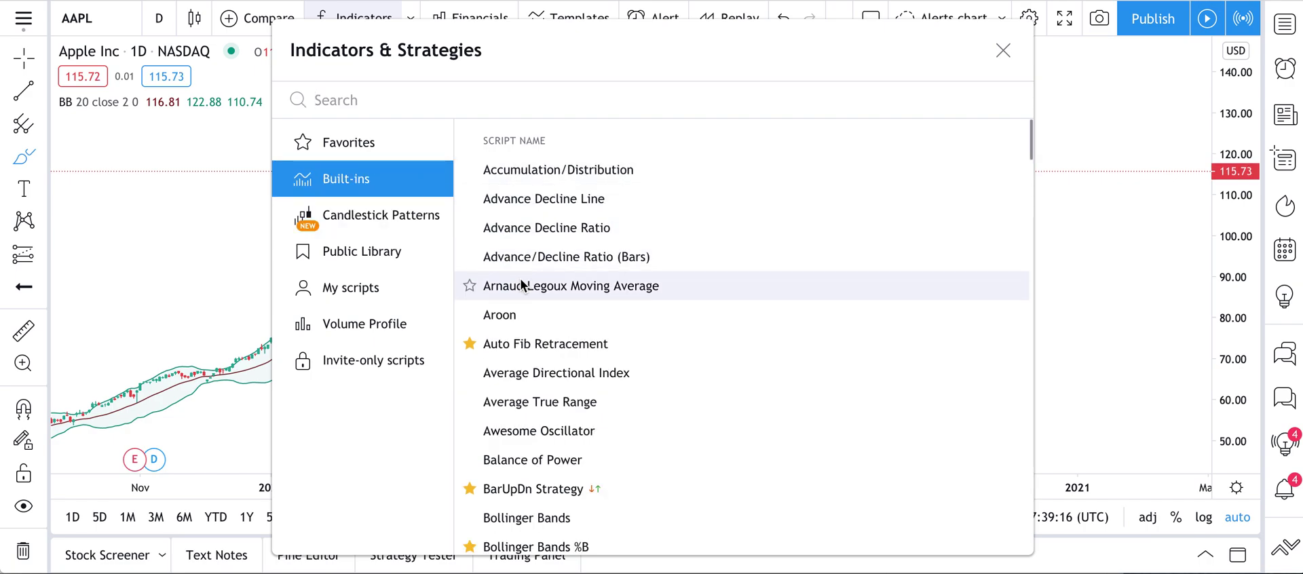
scroll(526, 375, "down", 2)
scroll(526, 372, "down", 2)
scroll(524, 385, "down", 4)
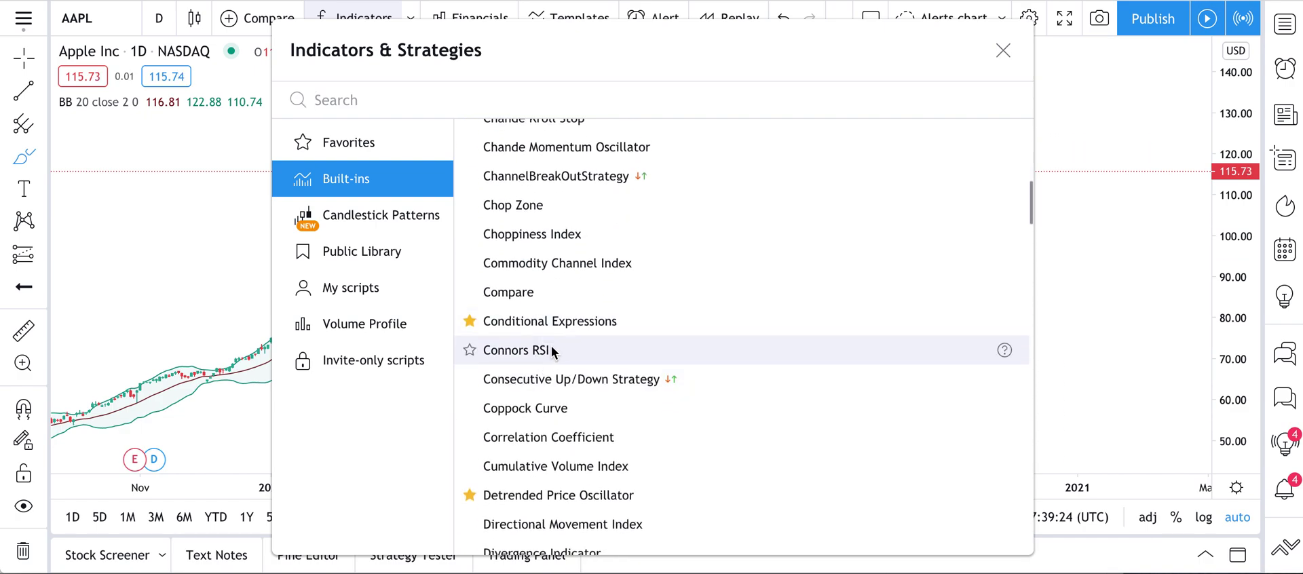
Step: Scroll the Public Library's community scripts such as TD Sequential and SuperTrend
left_click(377, 262)
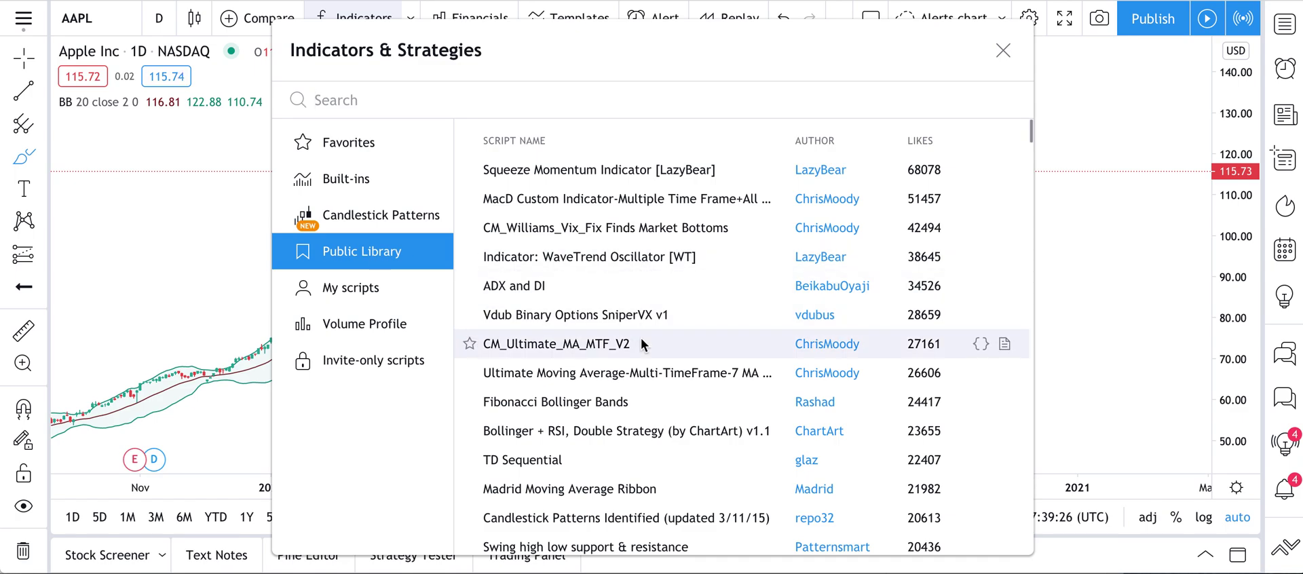
scroll(641, 343, "down", 3)
scroll(632, 416, "down", 3)
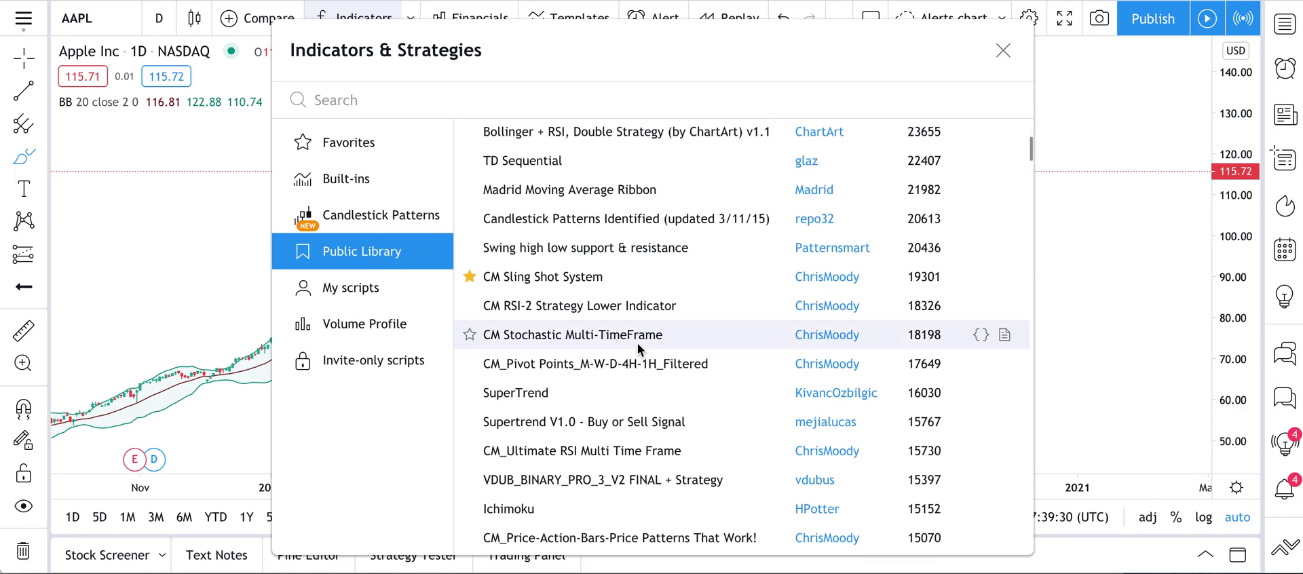